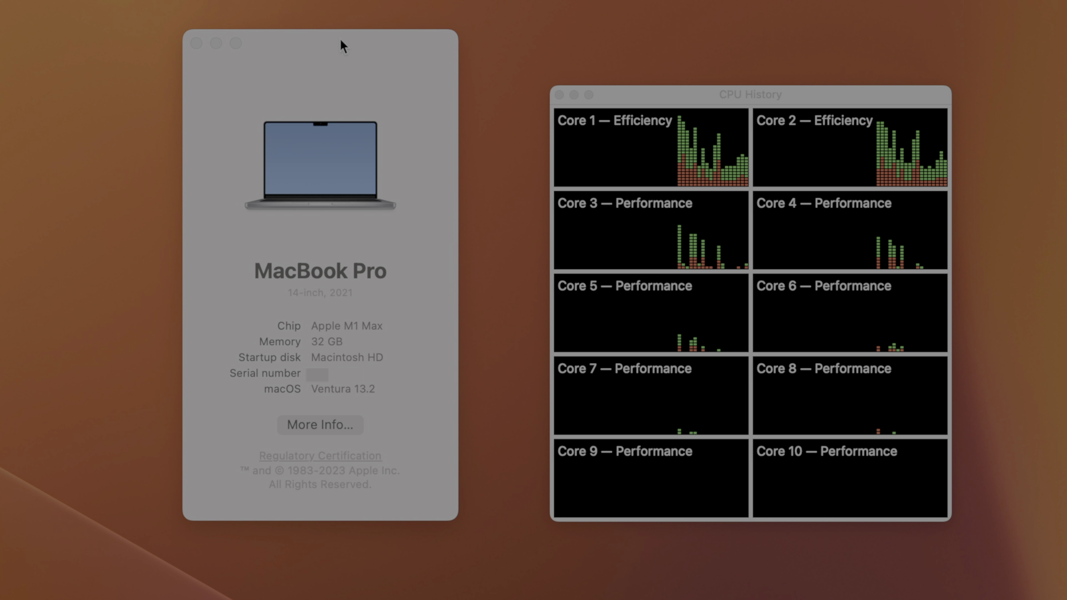
Open a Safari window and load parallels.com
left_click(340, 41)
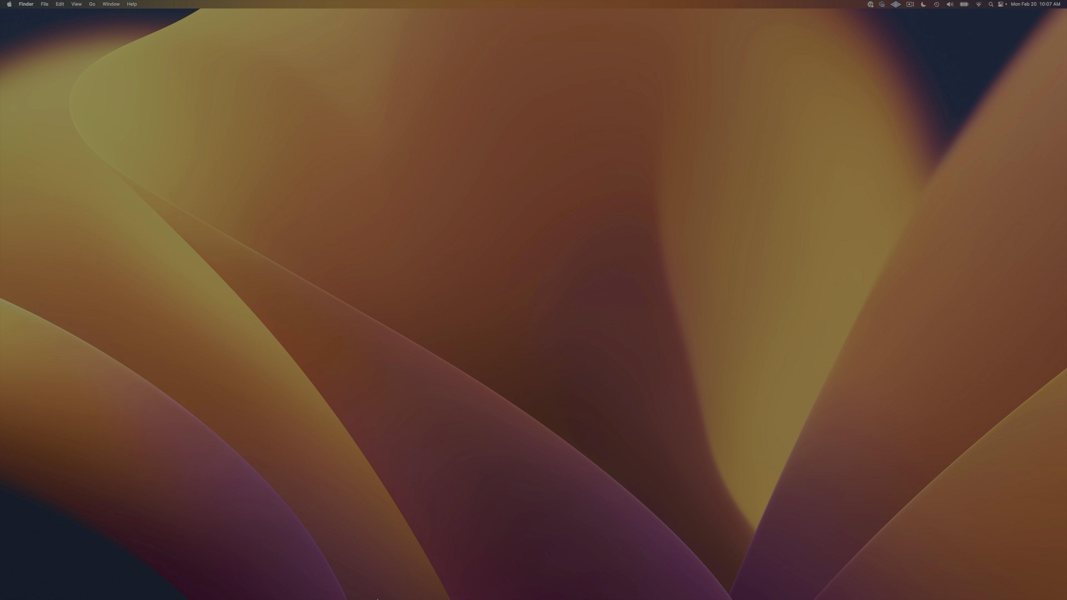
left_click(309, 583)
left_click_drag(325, 126, 648, 130)
type("parallels.com")
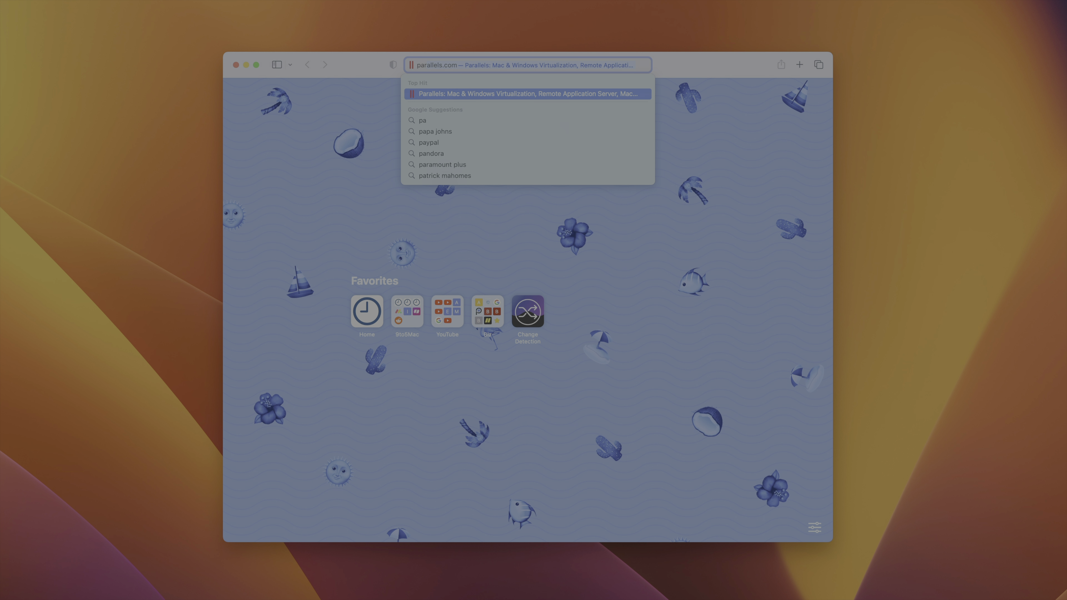
key("Return")
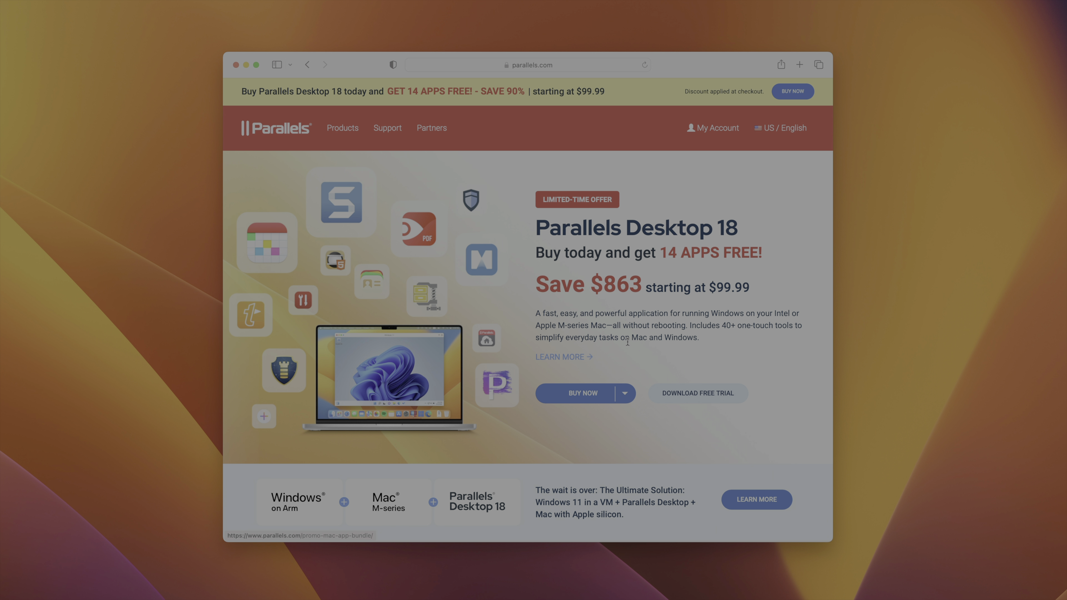
Download the free trial of Parallels Desktop 18 for Mac and close the browser window
left_click(698, 397)
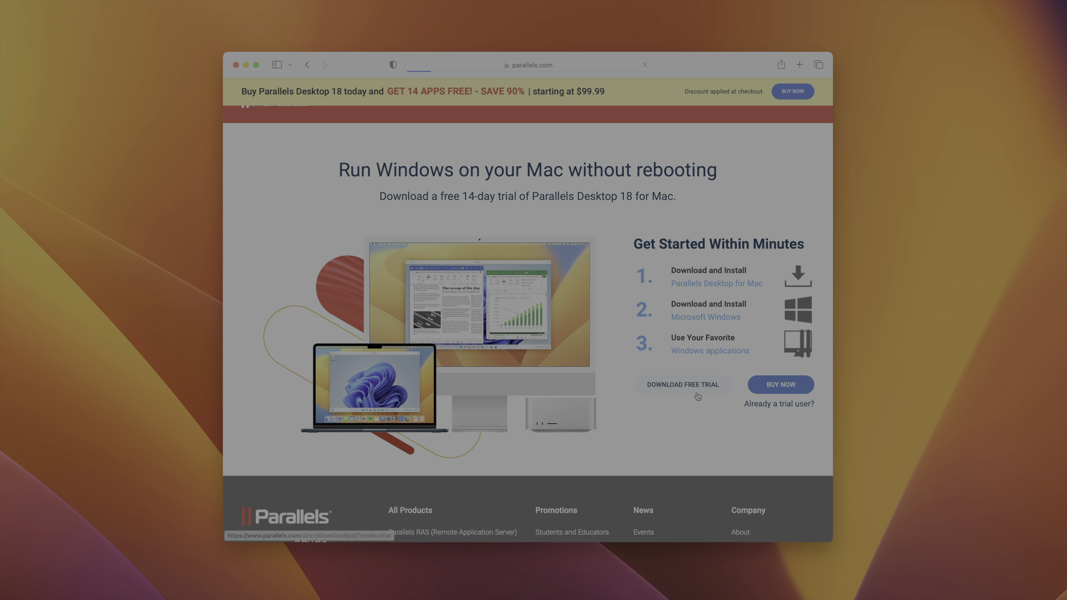
left_click(691, 411)
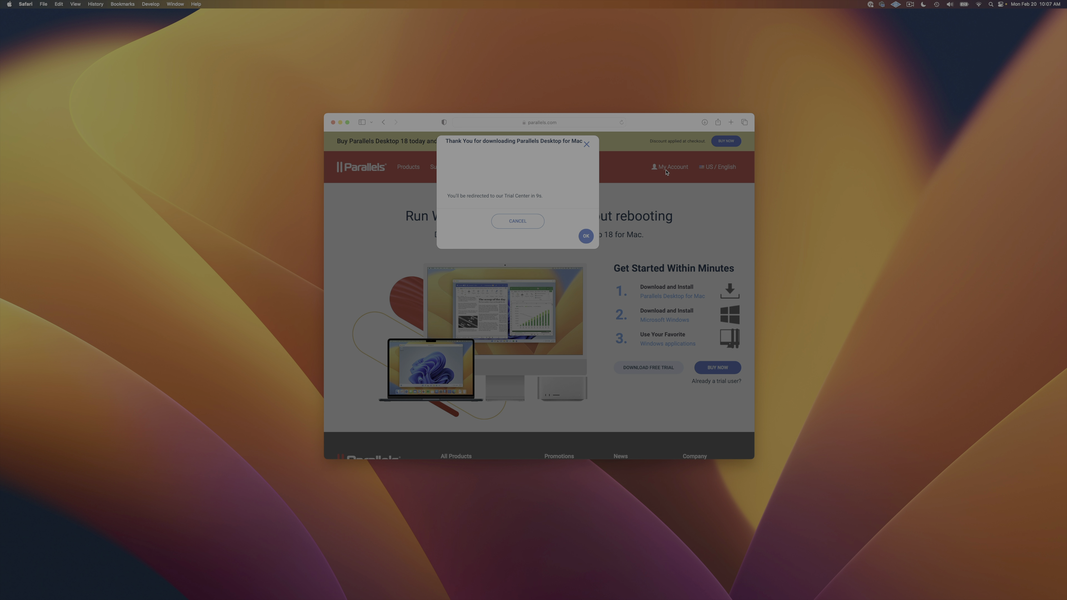
left_click(334, 122)
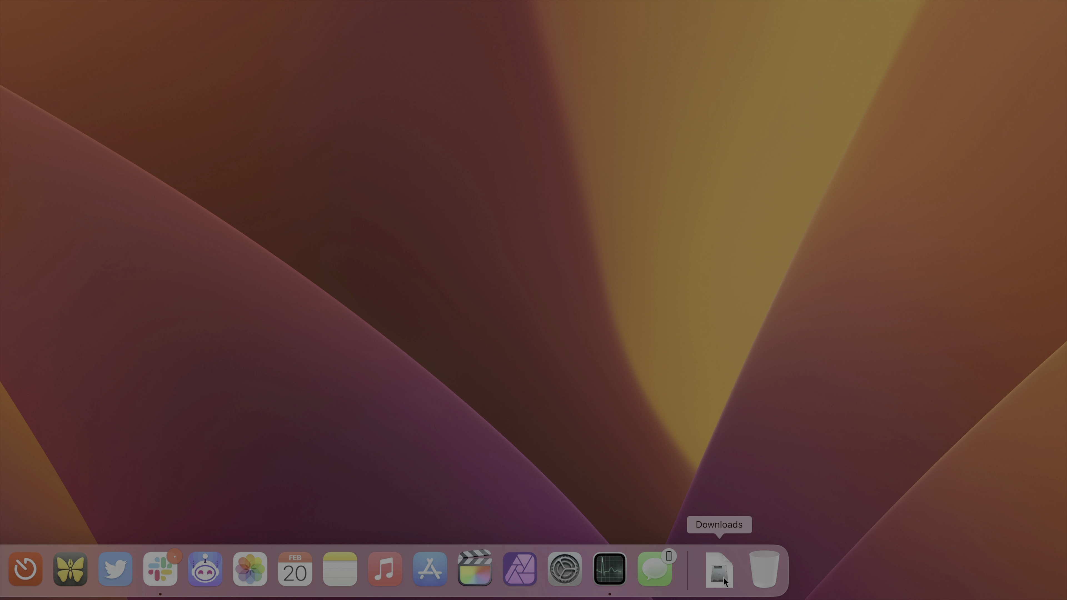
Open the downloaded Install Parallels Desktop.dmg, launch its installer and allow the downloaded app to open
left_click(720, 570)
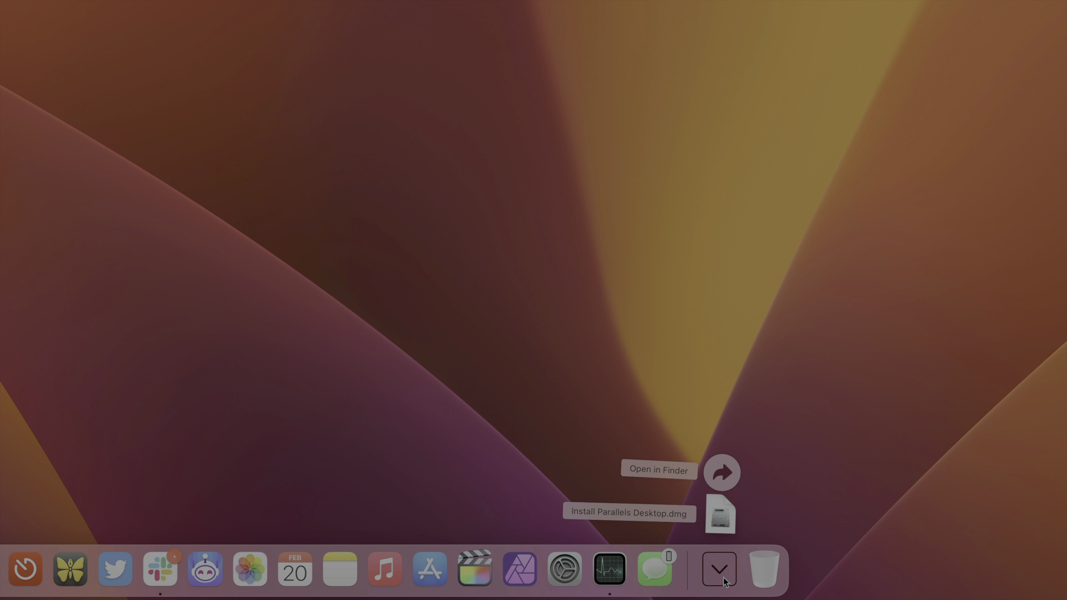
left_click(724, 527)
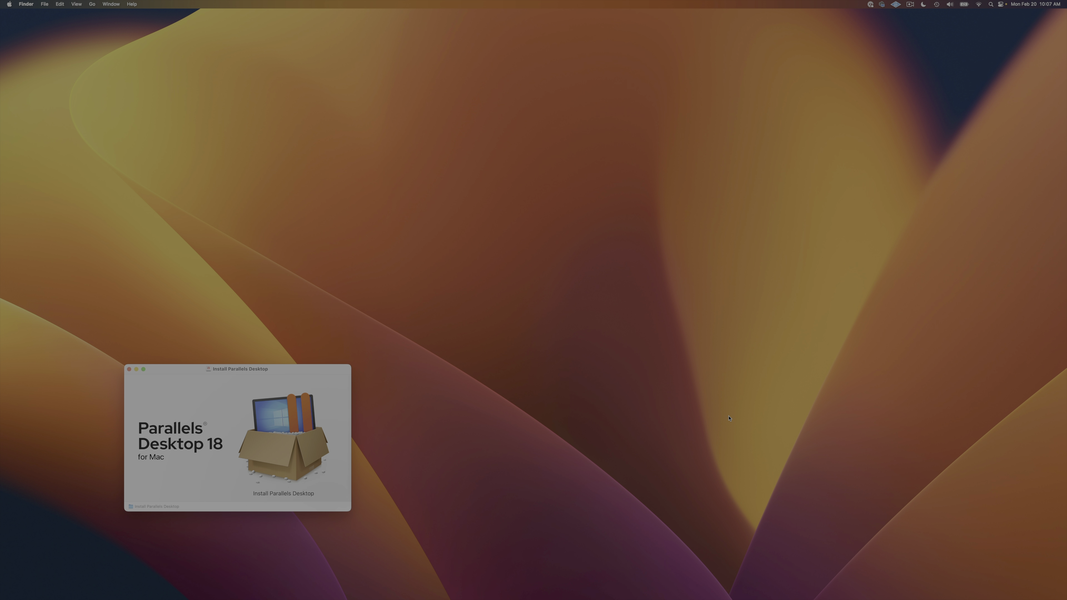
double_click(286, 441)
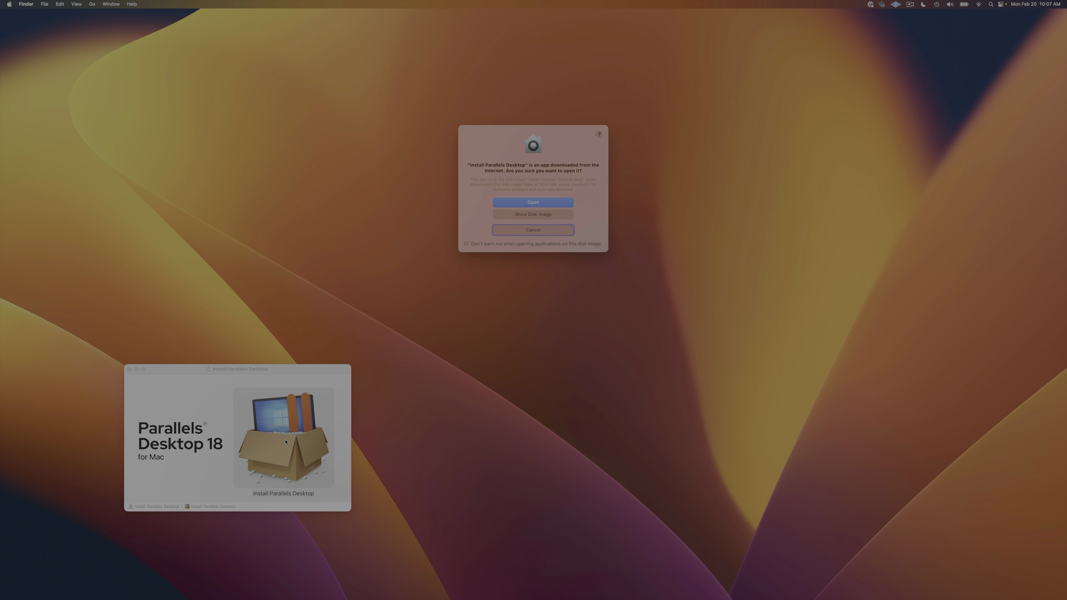
left_click(549, 202)
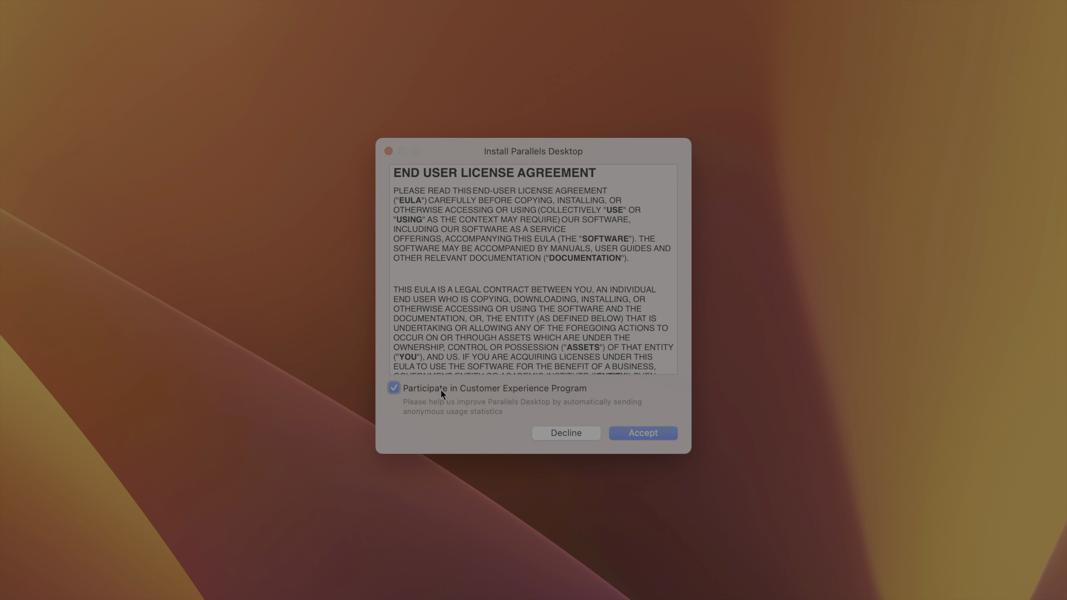
Accept the license agreement without joining the Customer Experience Program, and authorize the installation with the administrator password
left_click(430, 389)
left_click(642, 432)
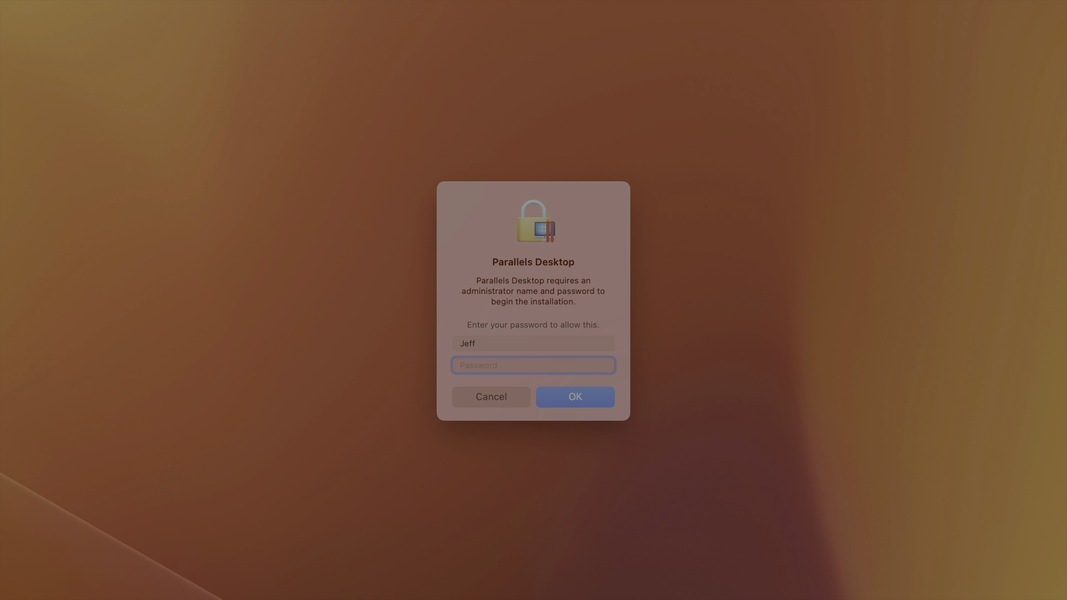
type("**********")
left_click(576, 402)
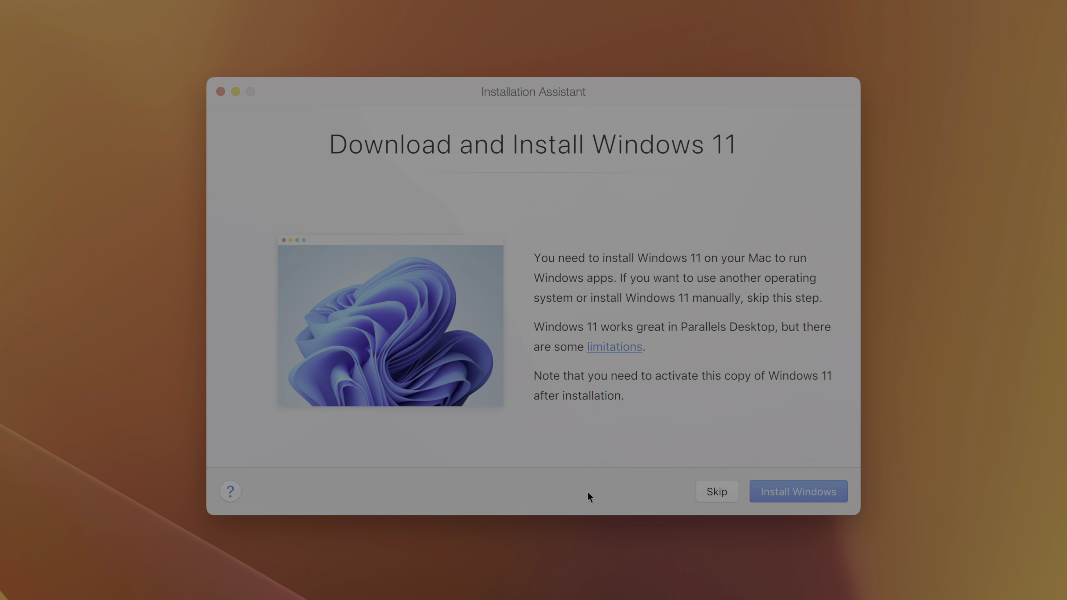
Skip the initial Windows 11 offer and look through the free systems available for a new virtual machine
left_click(716, 491)
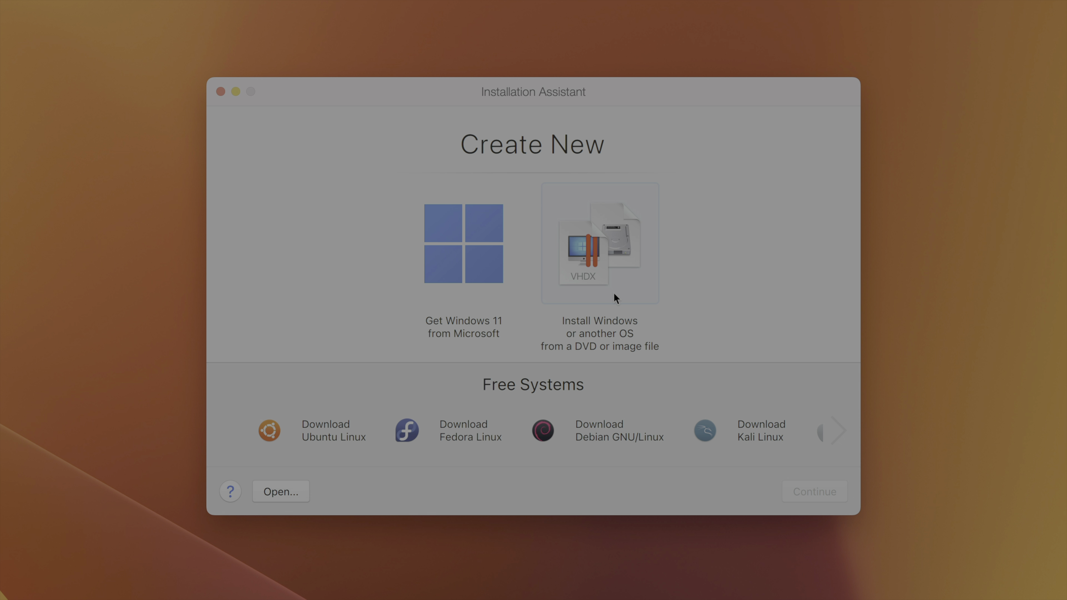
left_click(844, 435)
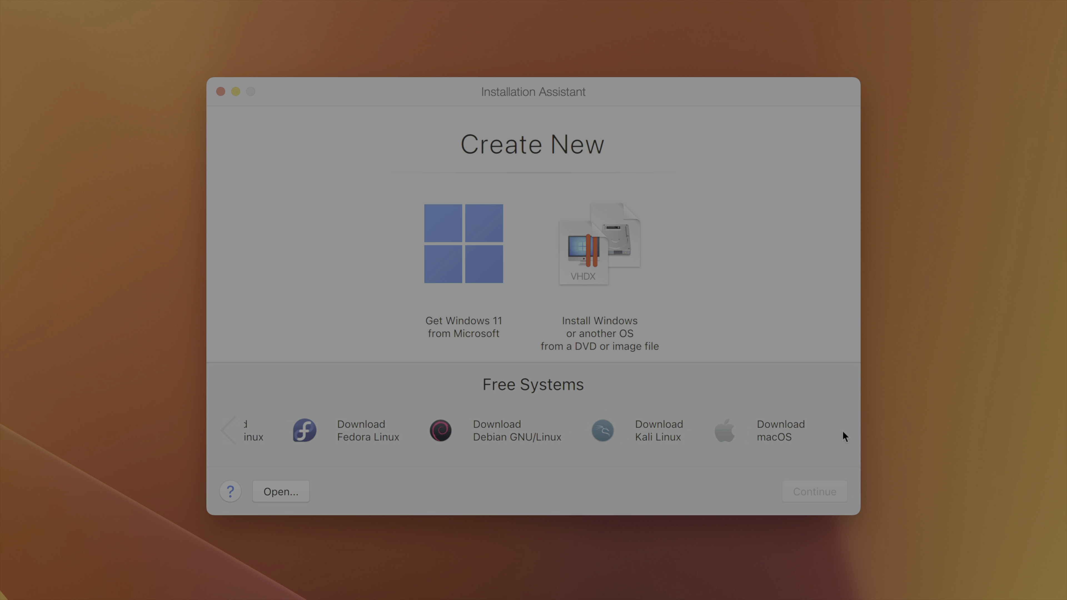
left_click(229, 433)
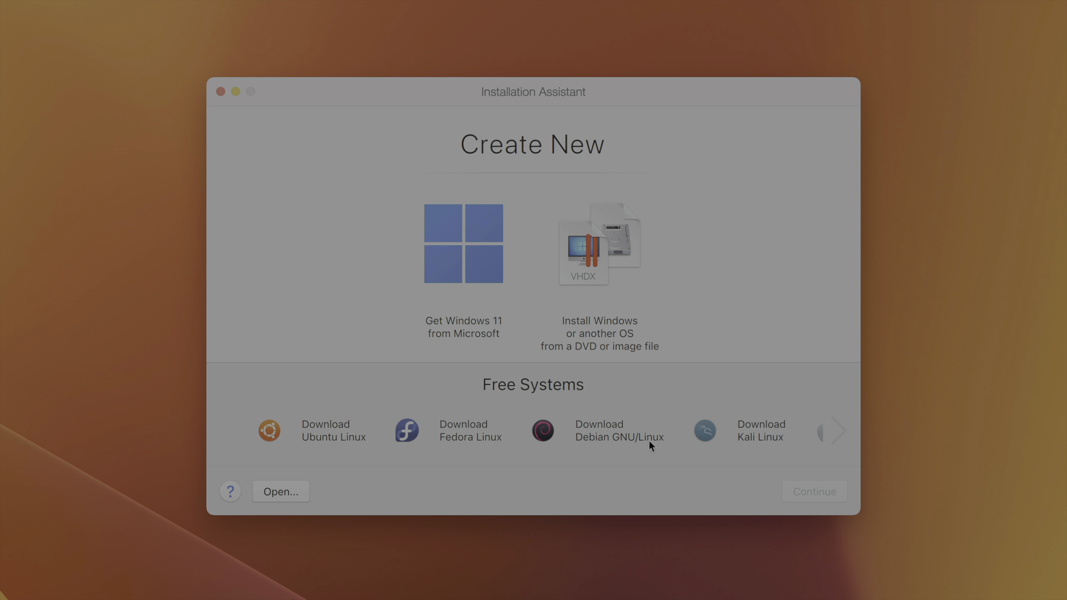
Choose Get Windows 11 from Microsoft as the new virtual machine and start installing Windows
left_click(459, 261)
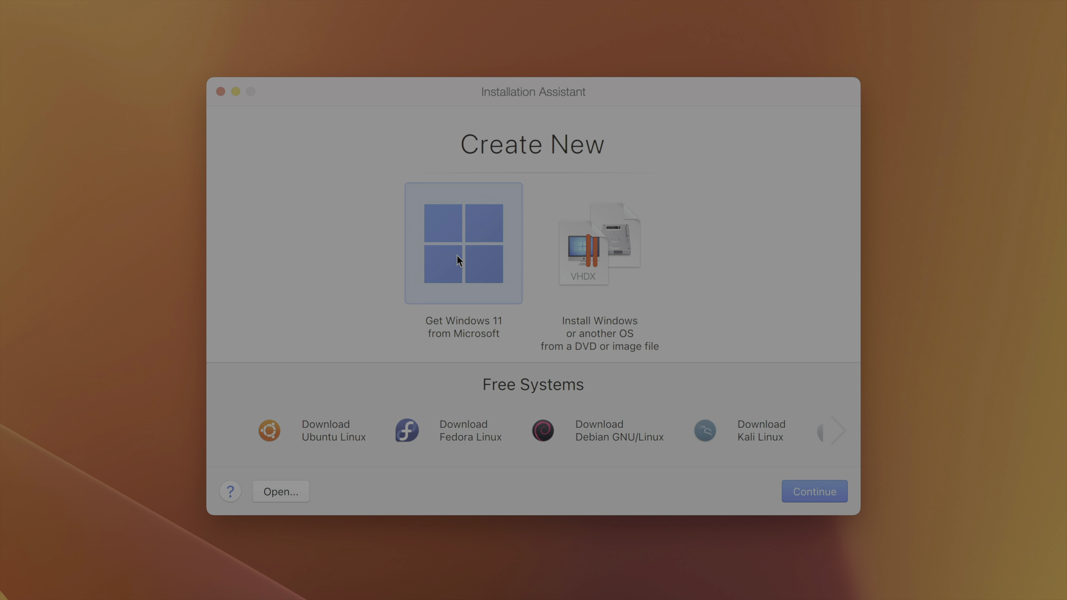
left_click(813, 494)
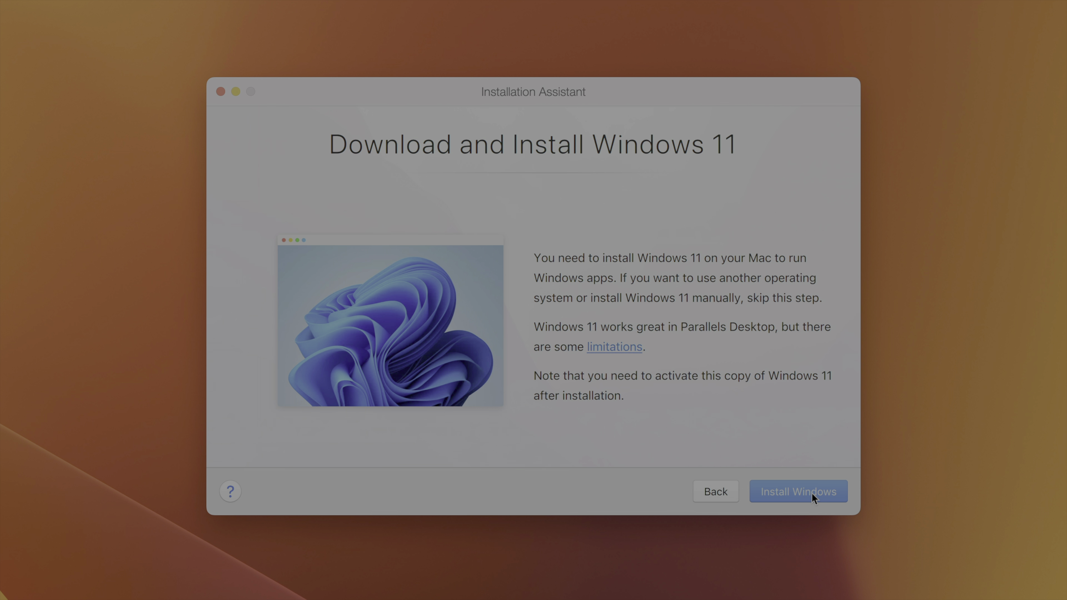
left_click(799, 490)
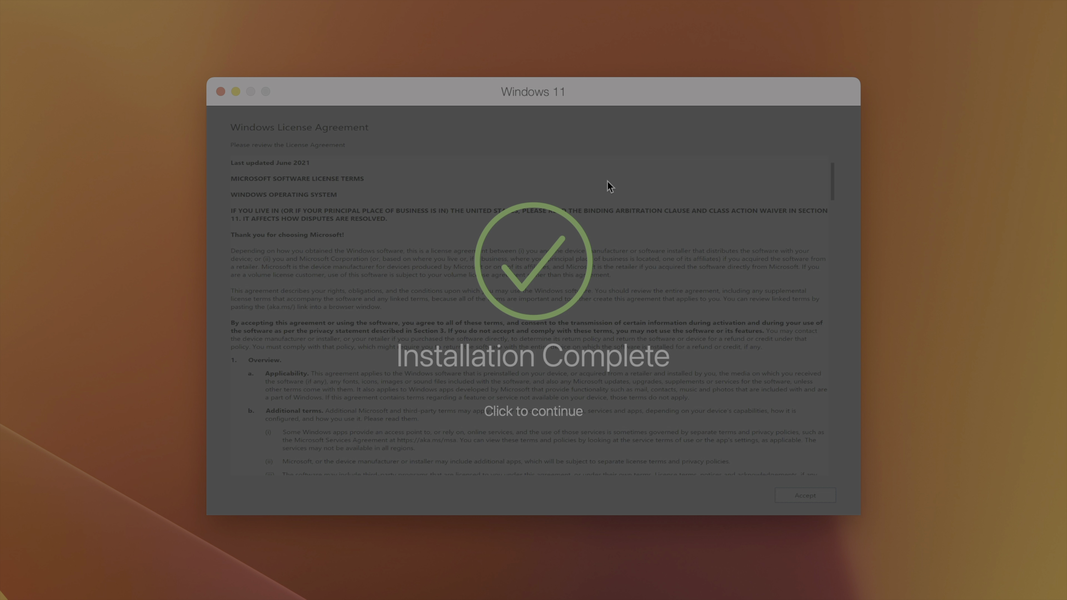
Continue past the completed Windows installation and sign in to the Parallels account with the account e-mail and password
left_click(628, 237)
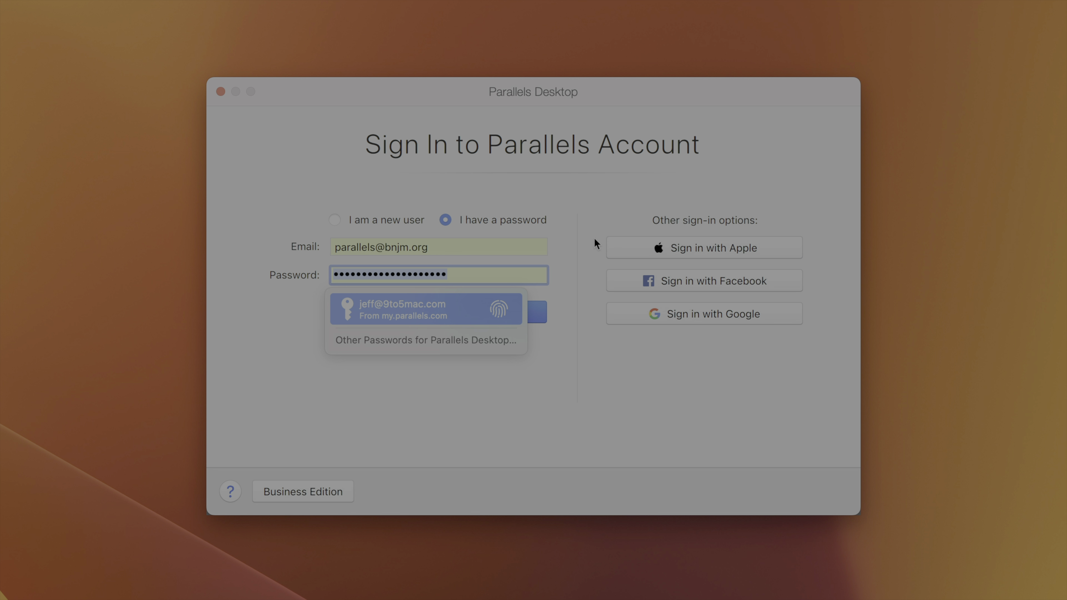
left_click(465, 430)
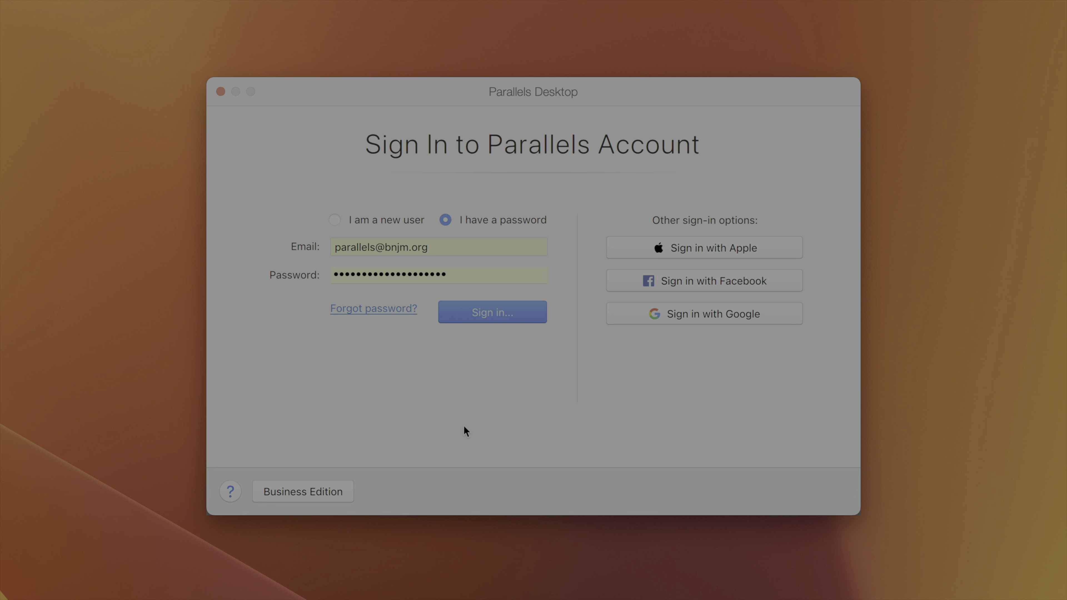
left_click(510, 312)
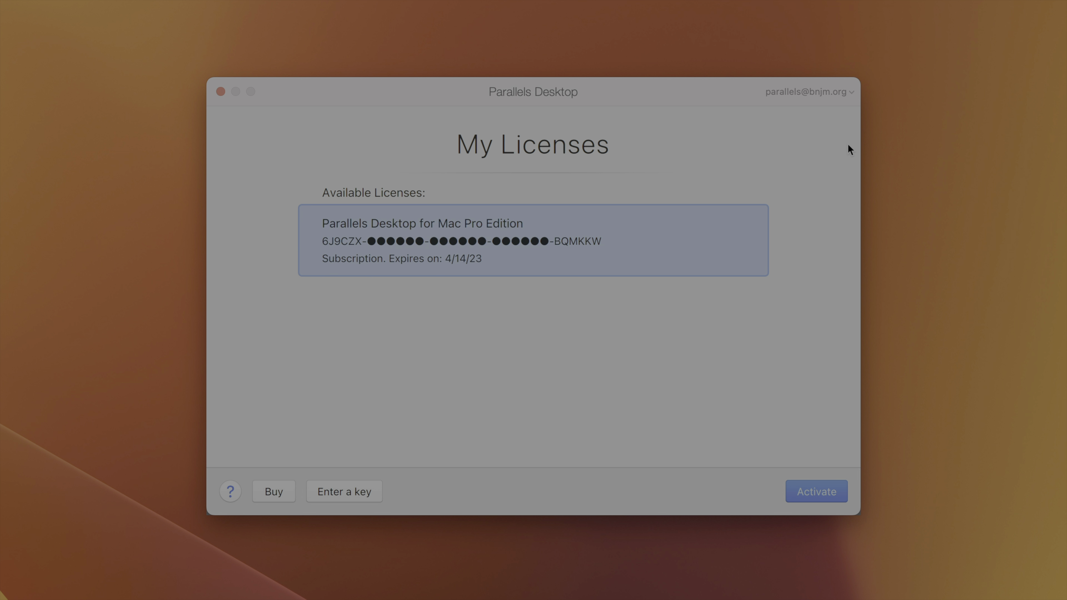
Activate the available Parallels Desktop for Mac Pro Edition license and dismiss the activation notice
left_click(842, 90)
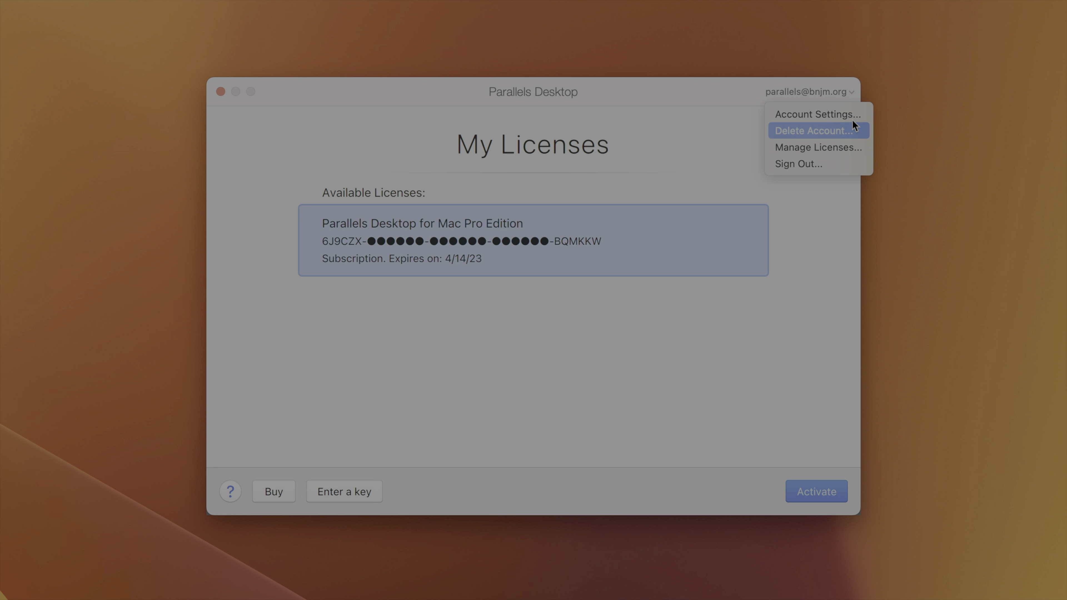
left_click(687, 147)
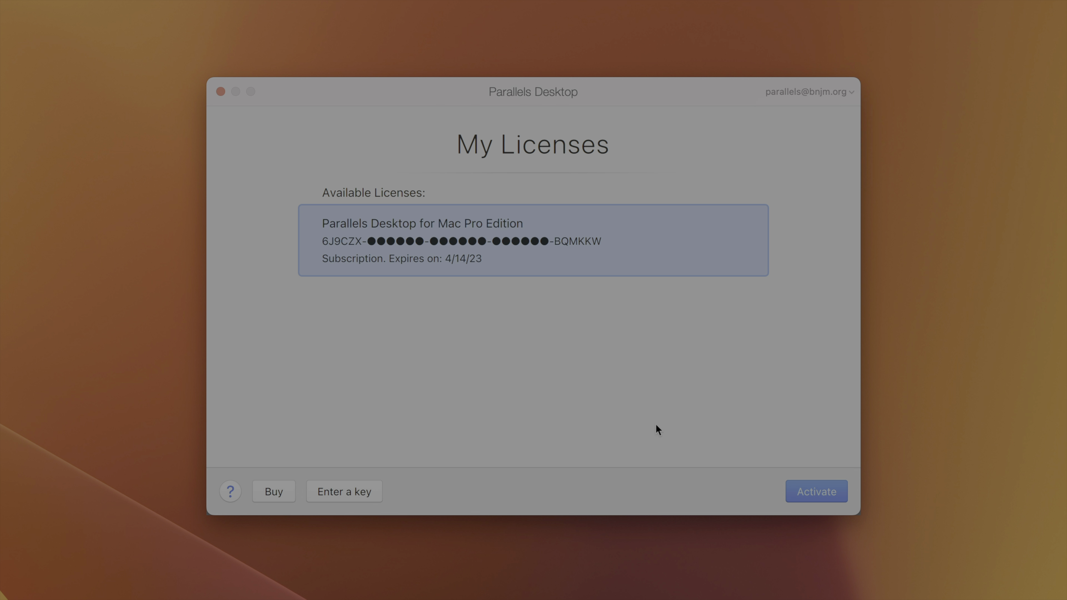
left_click(817, 492)
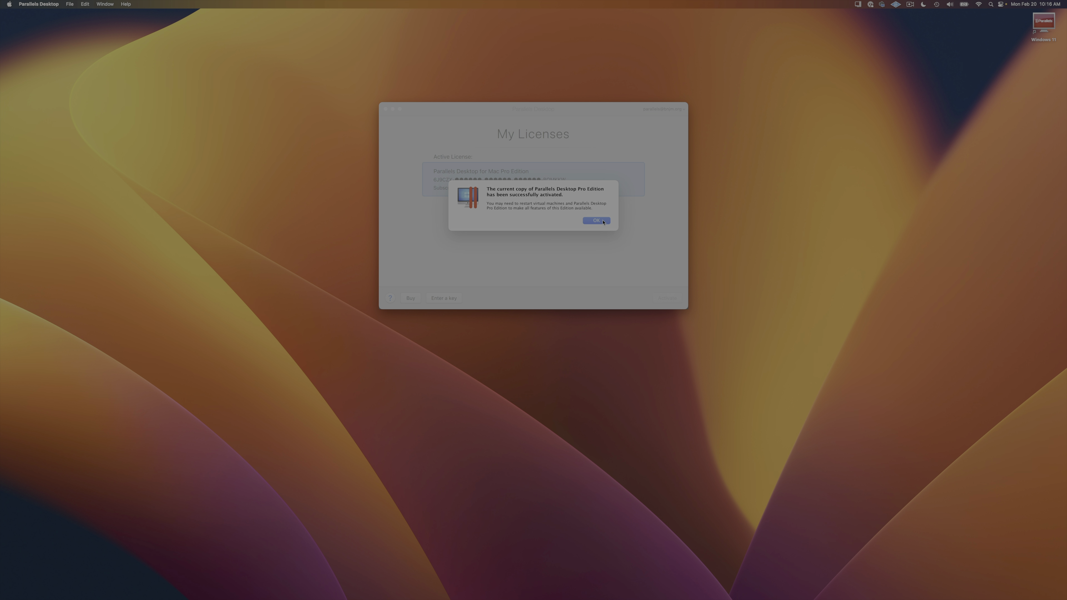
left_click(597, 221)
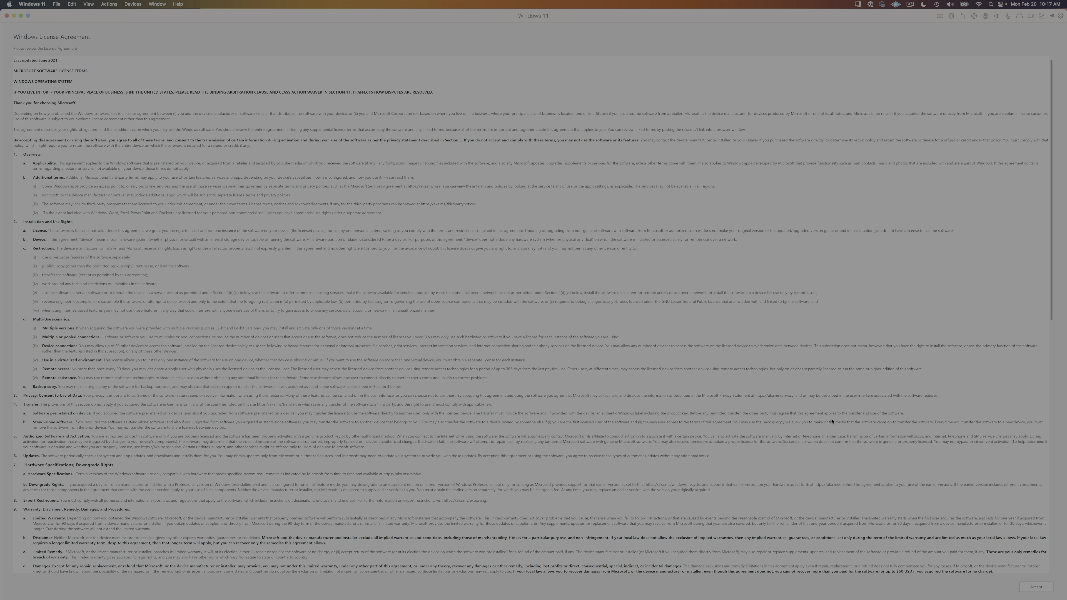
Review and accept the Windows License Agreement, and skim the Windows 11 welcome page from Parallels
scroll(1052, 298, "down", 10)
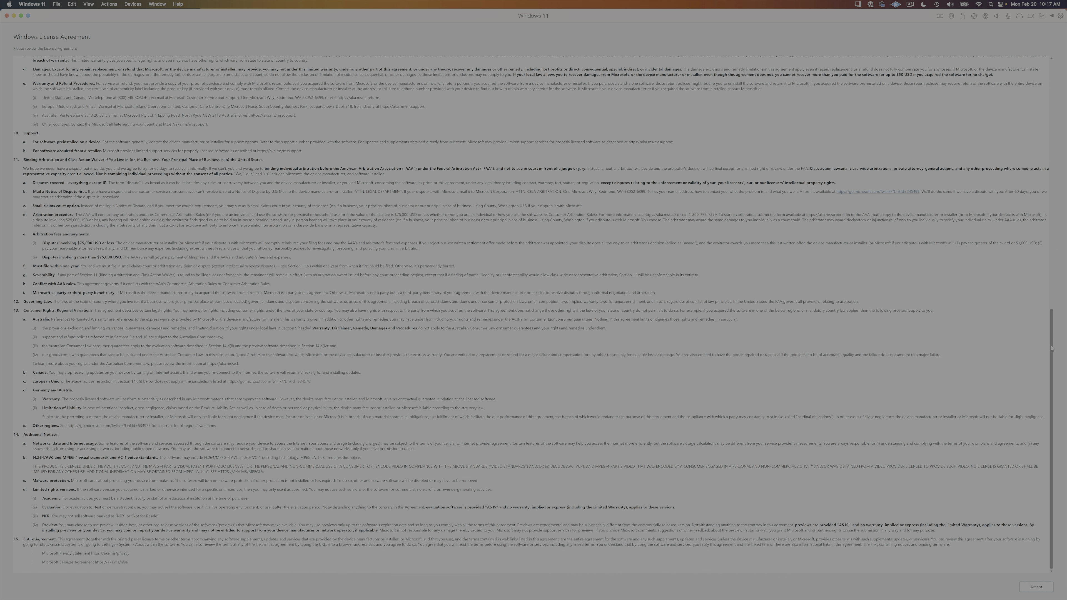
scroll(1057, 193, "up", 10)
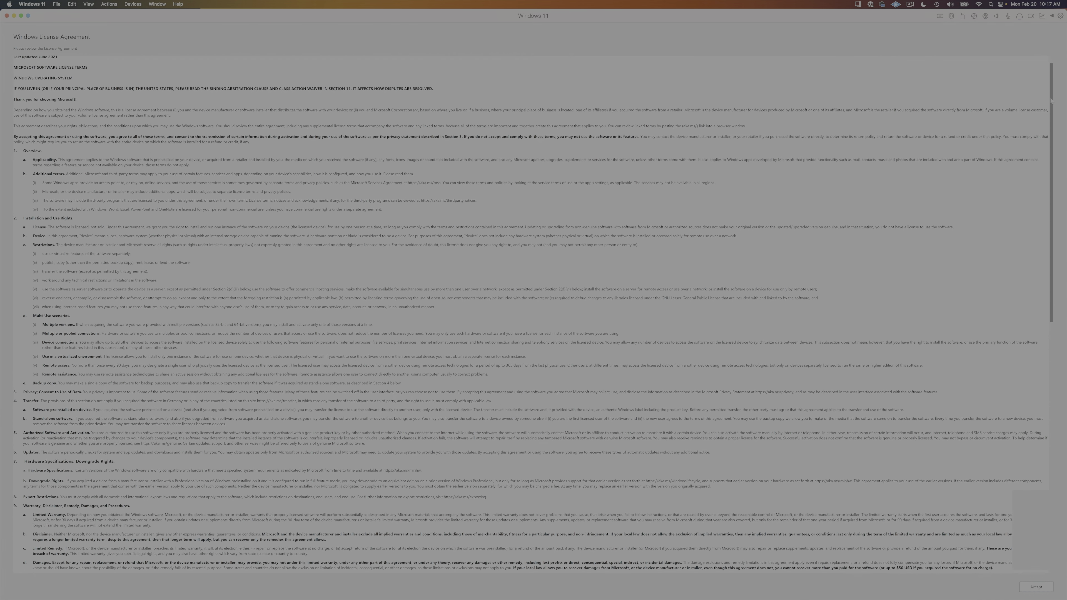
scroll(989, 498, "down", 20)
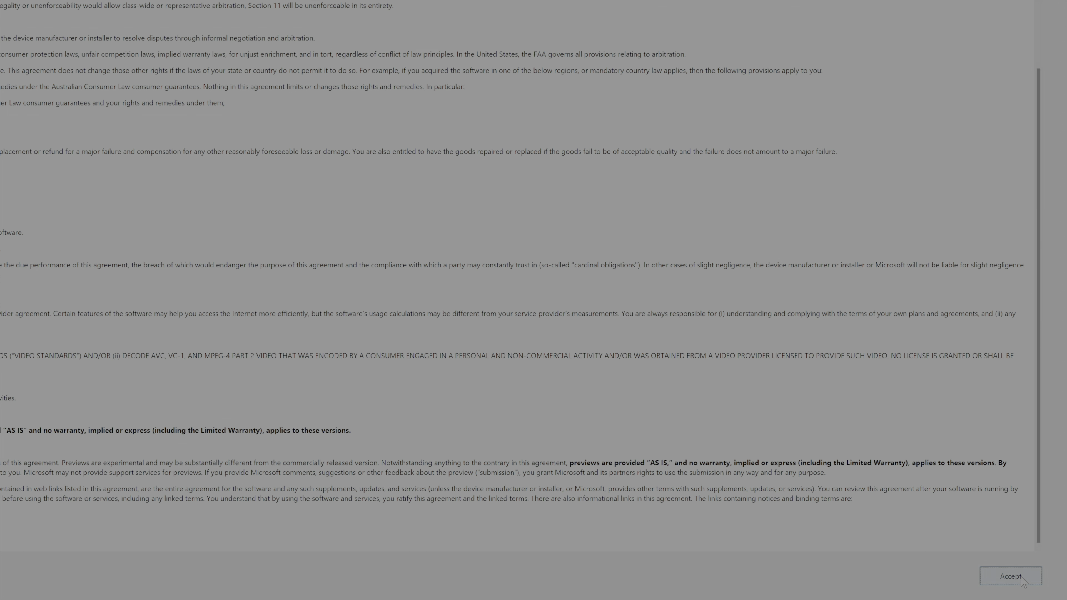
left_click(1042, 590)
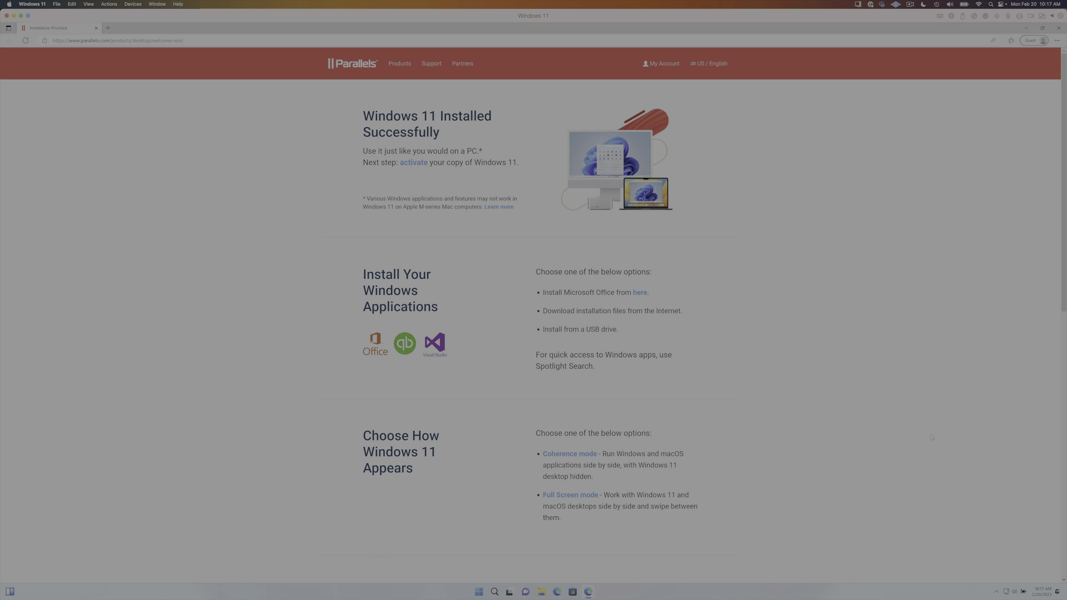
scroll(931, 437, "down", 5)
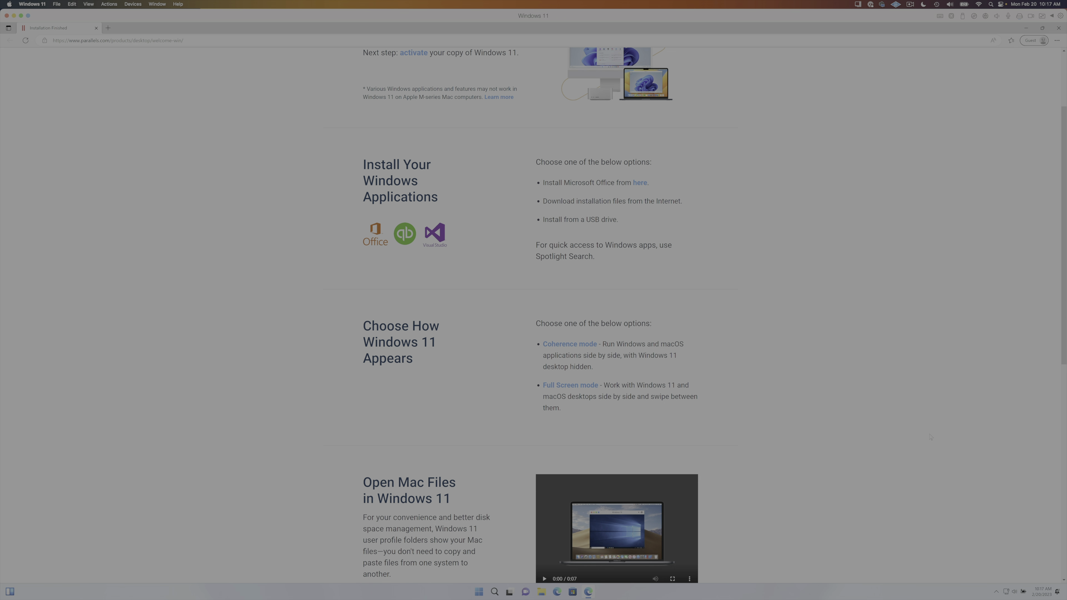
scroll(930, 436, "up", 5)
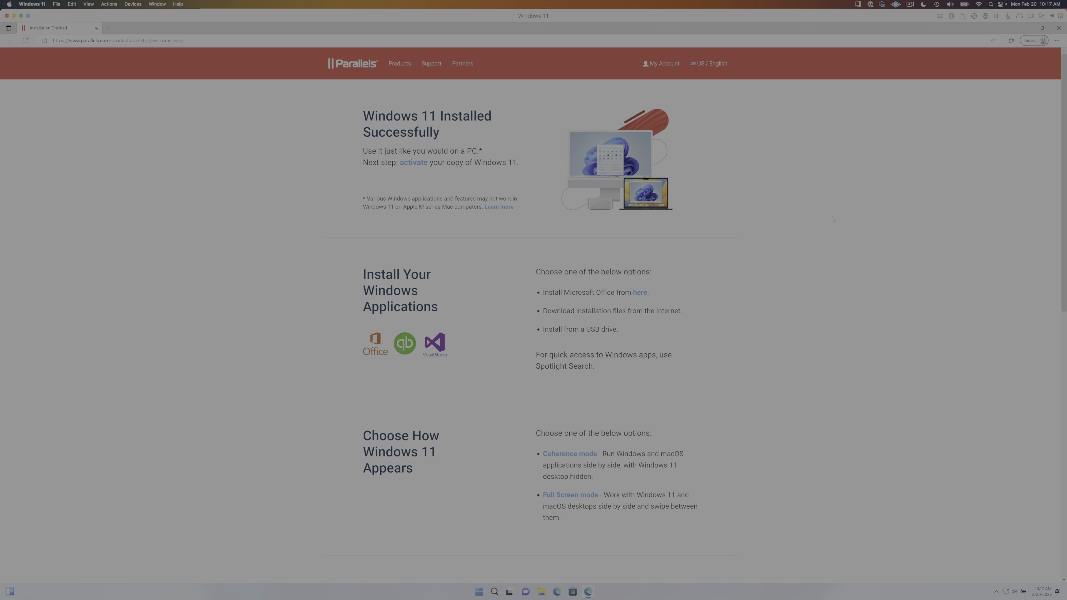
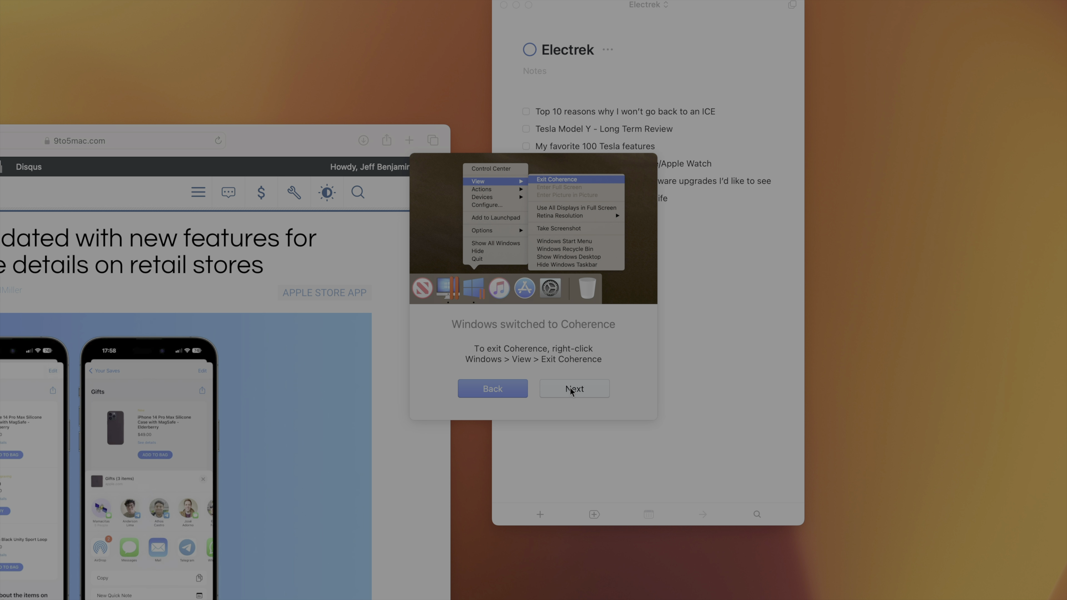
Finish the Coherence introduction by choosing to use Coherence for the Windows 11 virtual machine
left_click(572, 389)
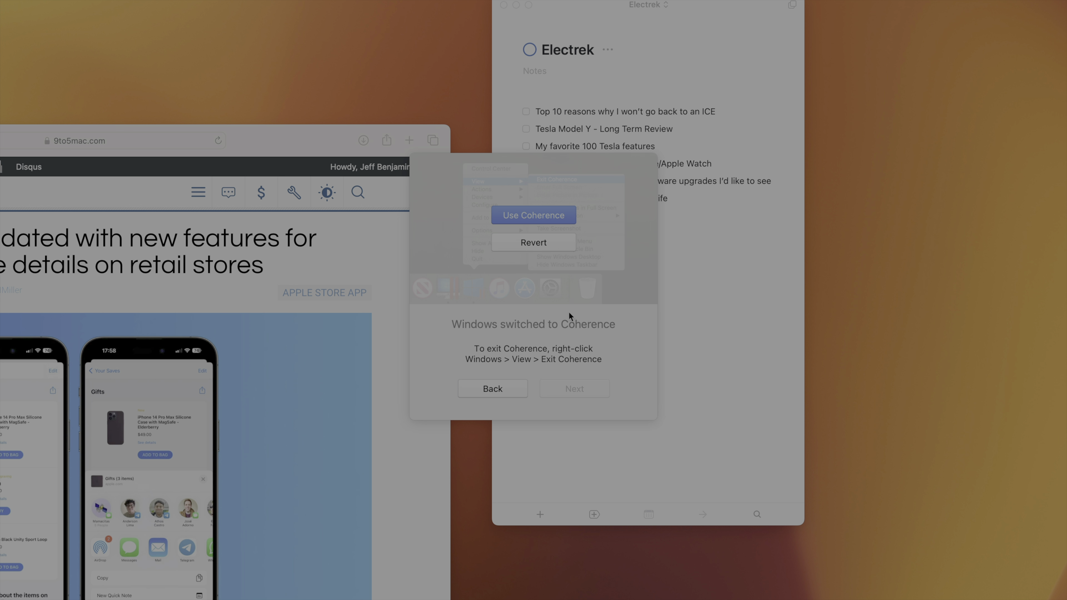
left_click(550, 215)
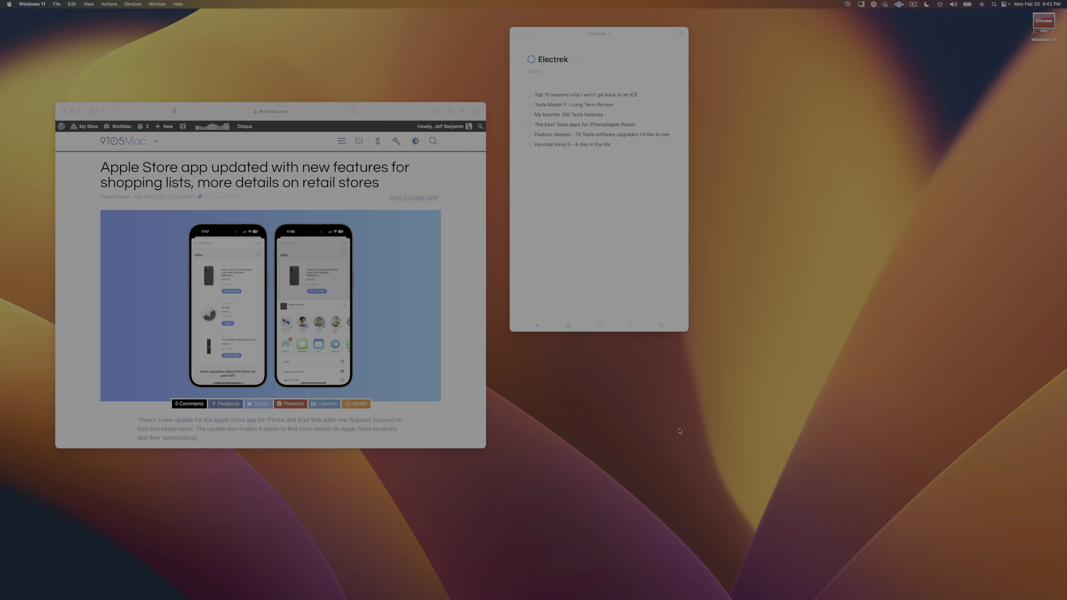
mouse_move(733, 593)
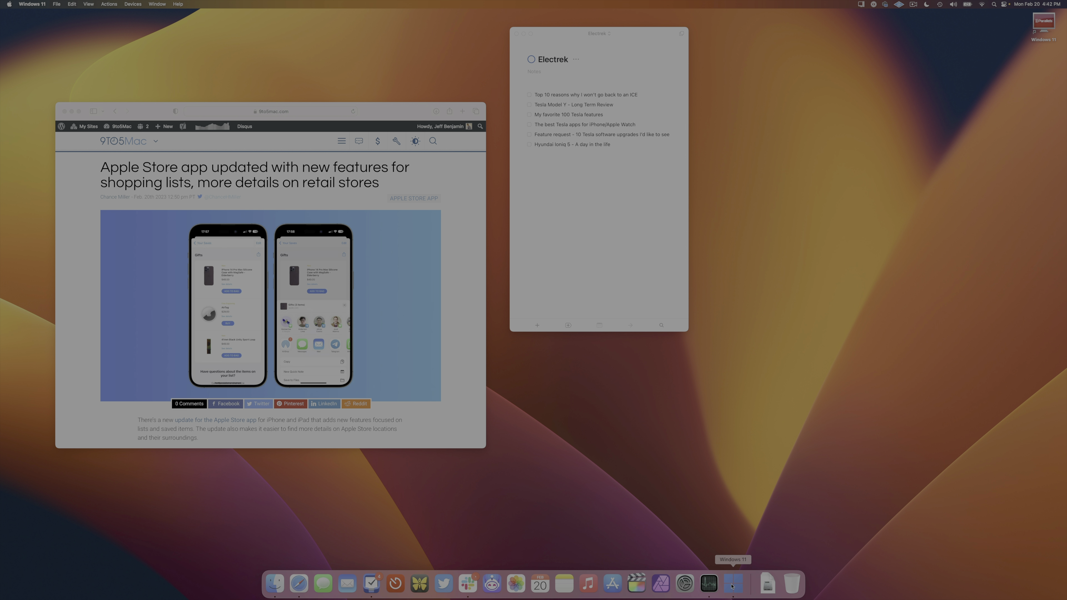
Launch Windows Settings alongside the Mac windows, restore it from maximized size and move it beside the other open windows
left_click(732, 586)
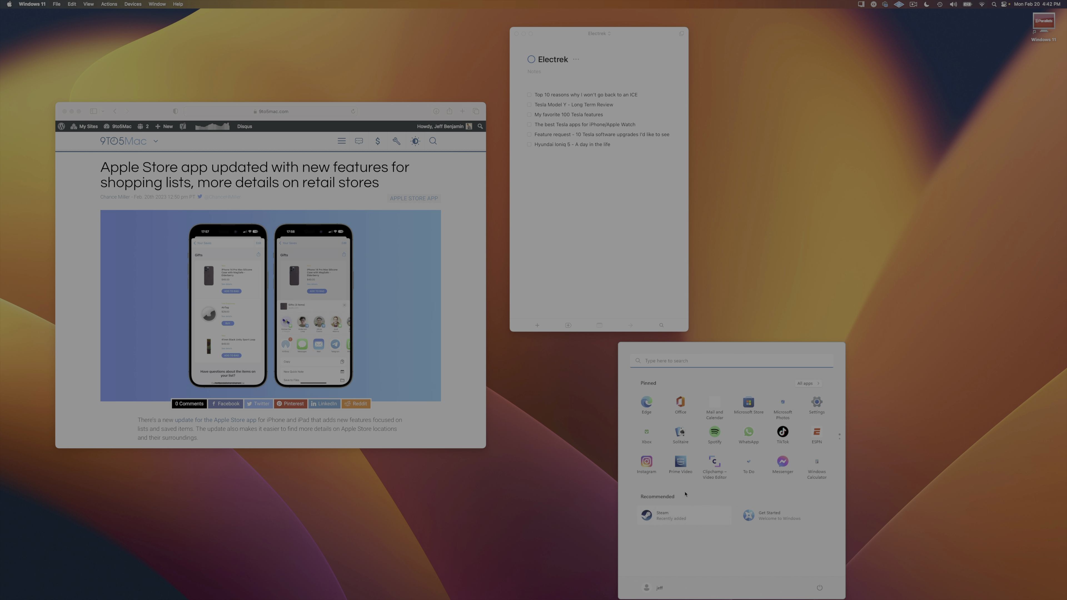
left_click(816, 403)
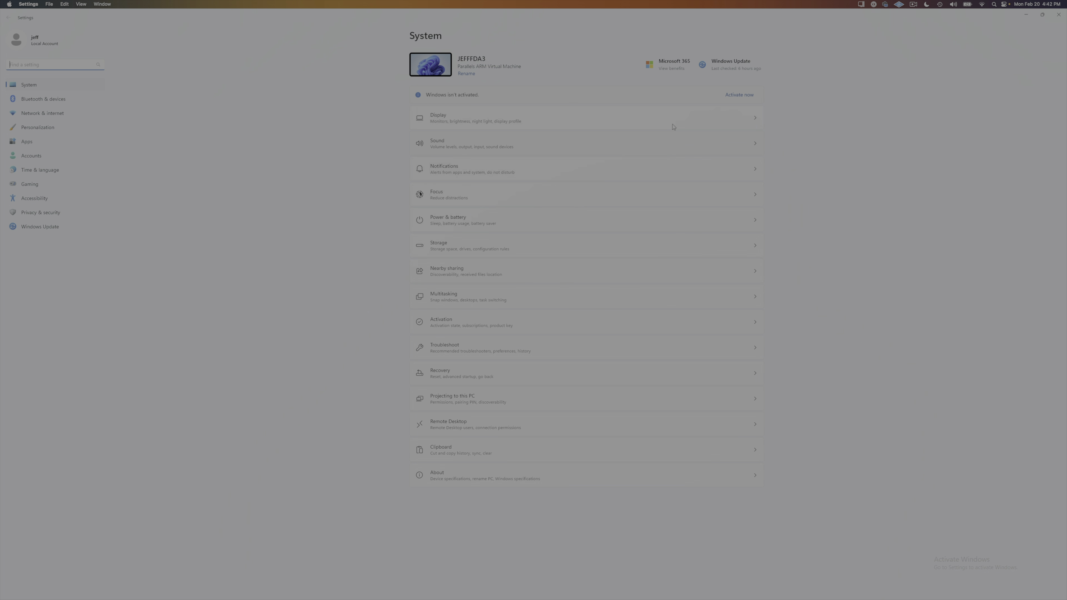
left_click(1044, 15)
left_click_drag(412, 14, 917, 228)
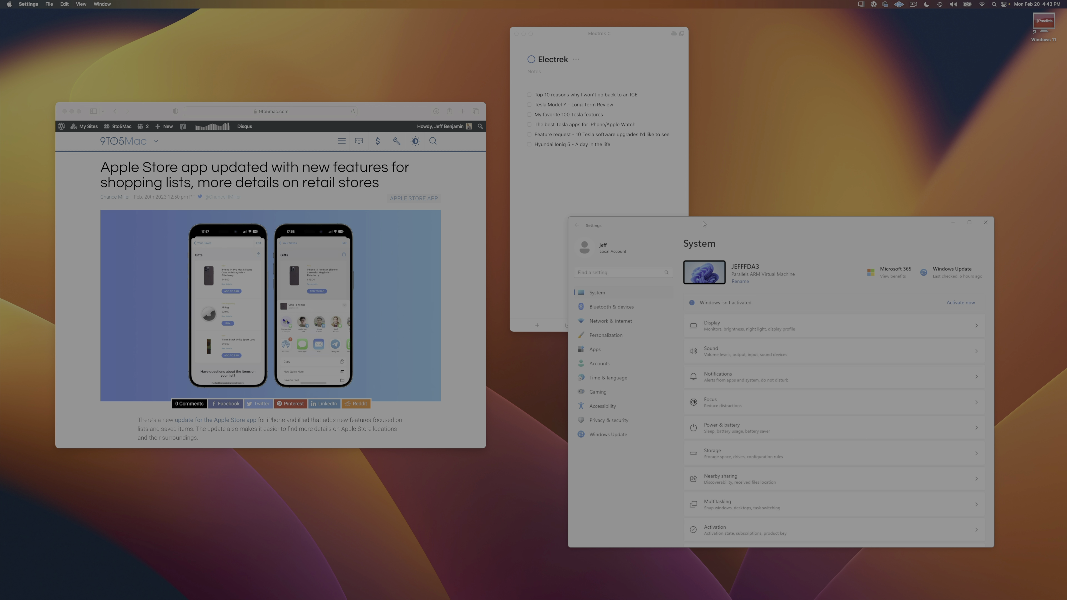
Minimize the Windows Settings window to the Dock and restore it to the desktop
left_click(953, 223)
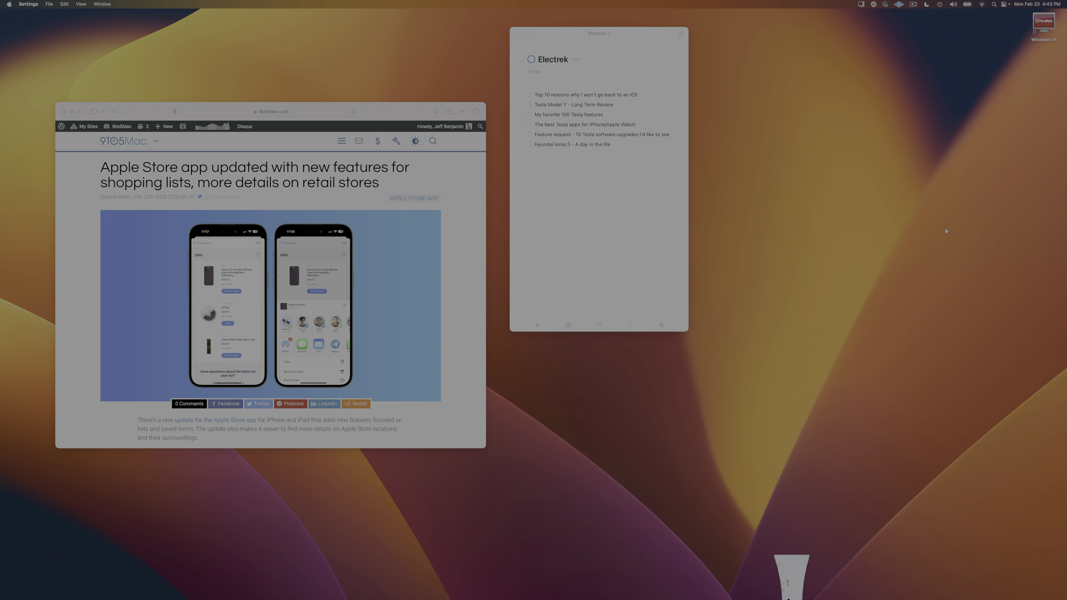
mouse_move(797, 599)
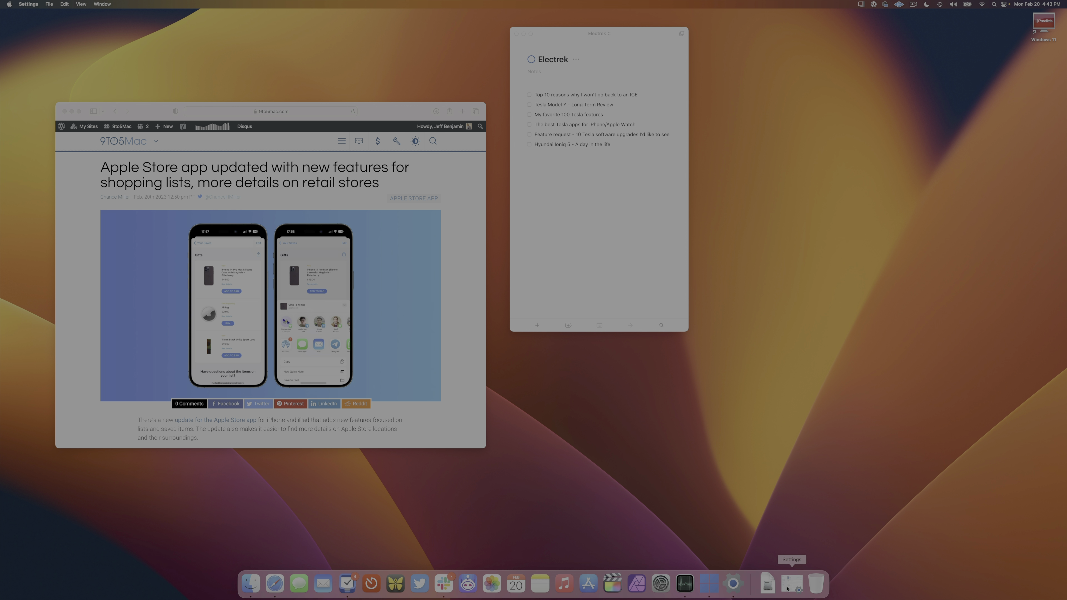
left_click(788, 589)
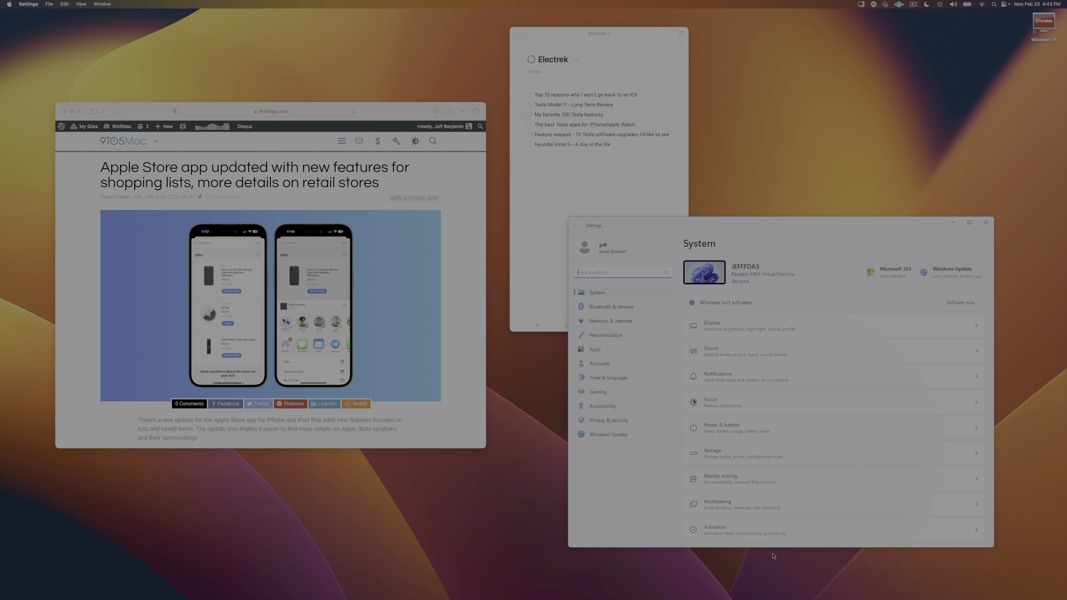
Launch the recently added Steam app in Windows 11 and minimize its library window
left_click(716, 588)
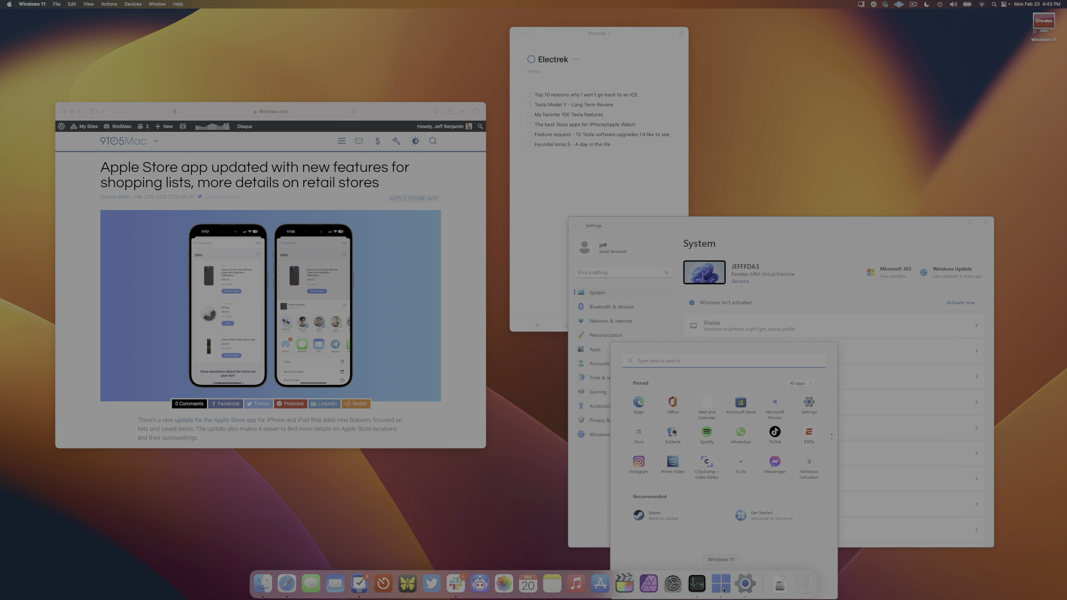
left_click(640, 516)
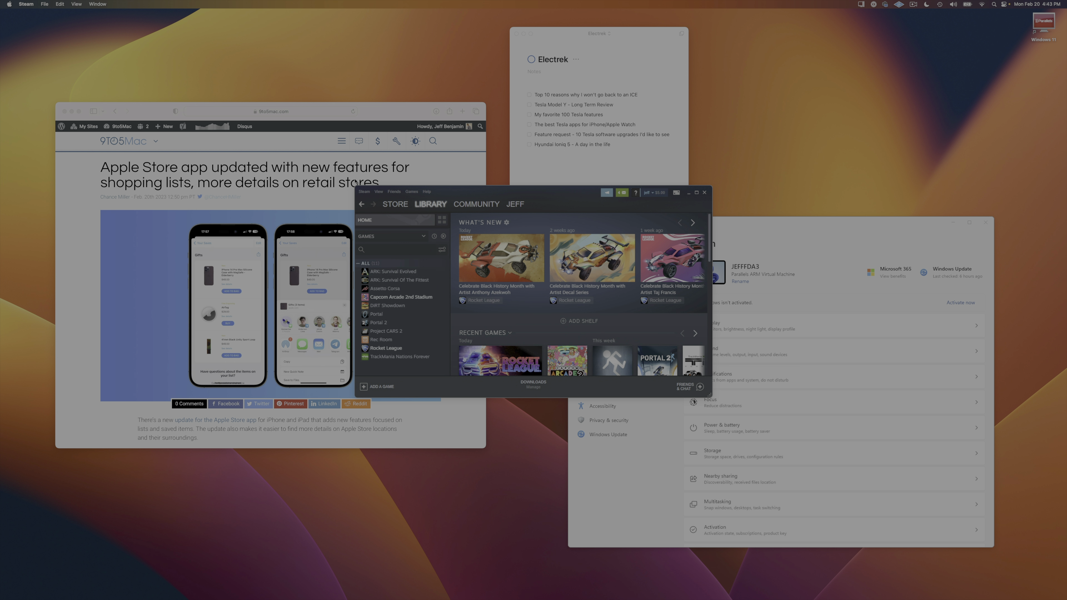
left_click(688, 192)
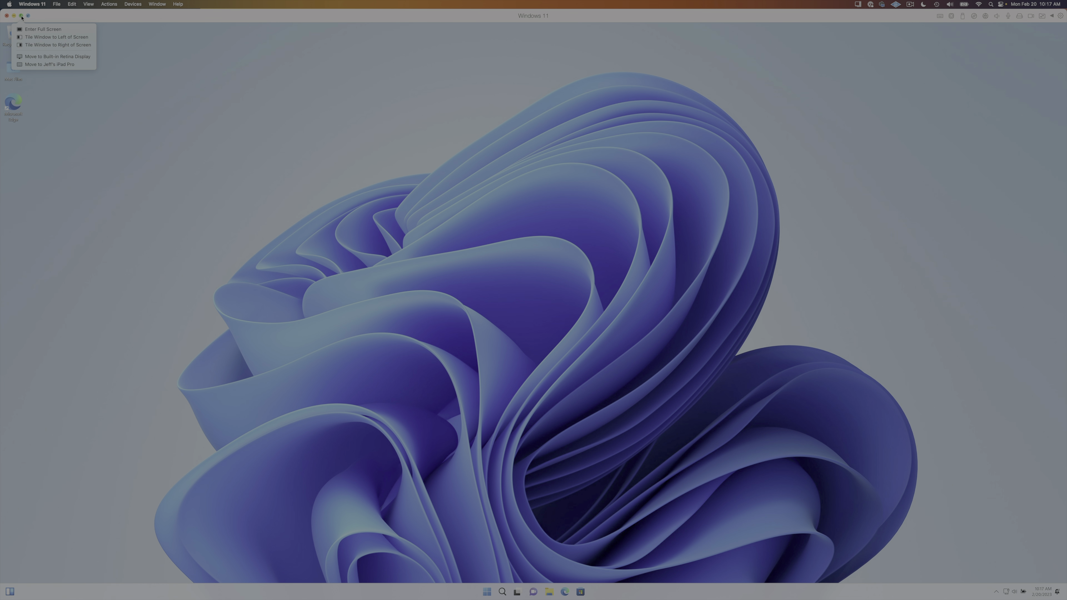
Put the Windows 11 virtual machine into full screen and switch back and forth between the macOS desktop and the Windows space
left_click(22, 16)
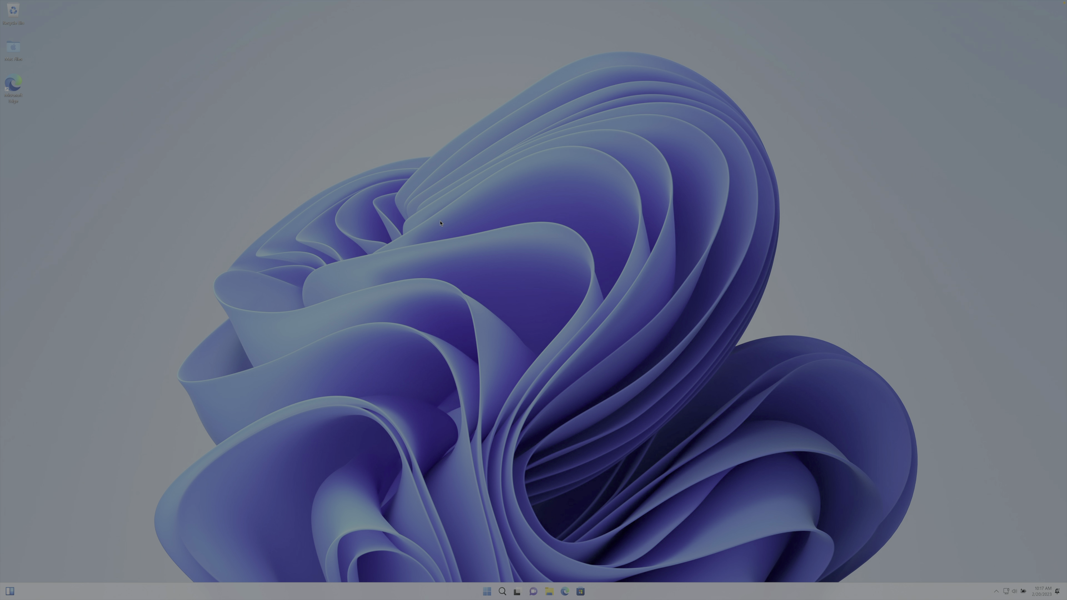
key("ctrl+Left")
key("ctrl+Right")
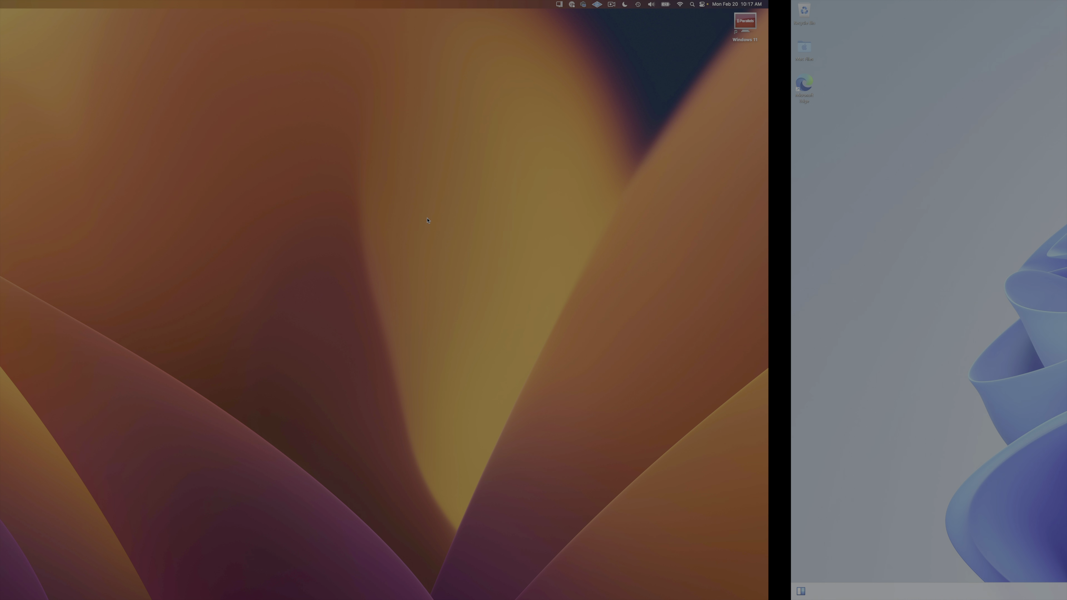
key("ctrl+Left")
key("ctrl+Right")
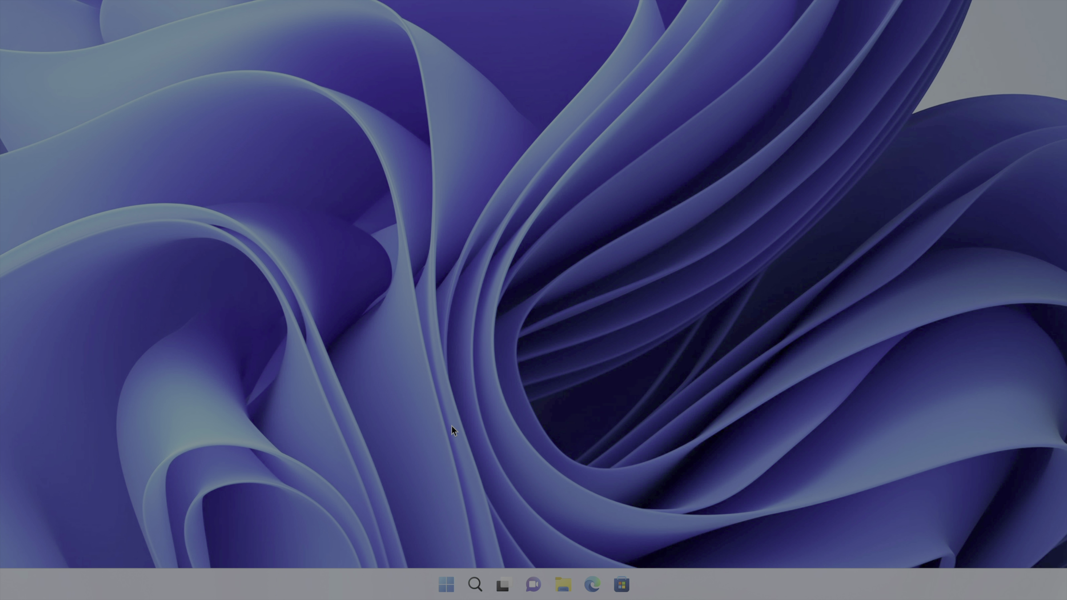
Launch Settings inside the full-screen Windows 11 desktop and dismiss the Activate Windows dialog without a product key
left_click(444, 585)
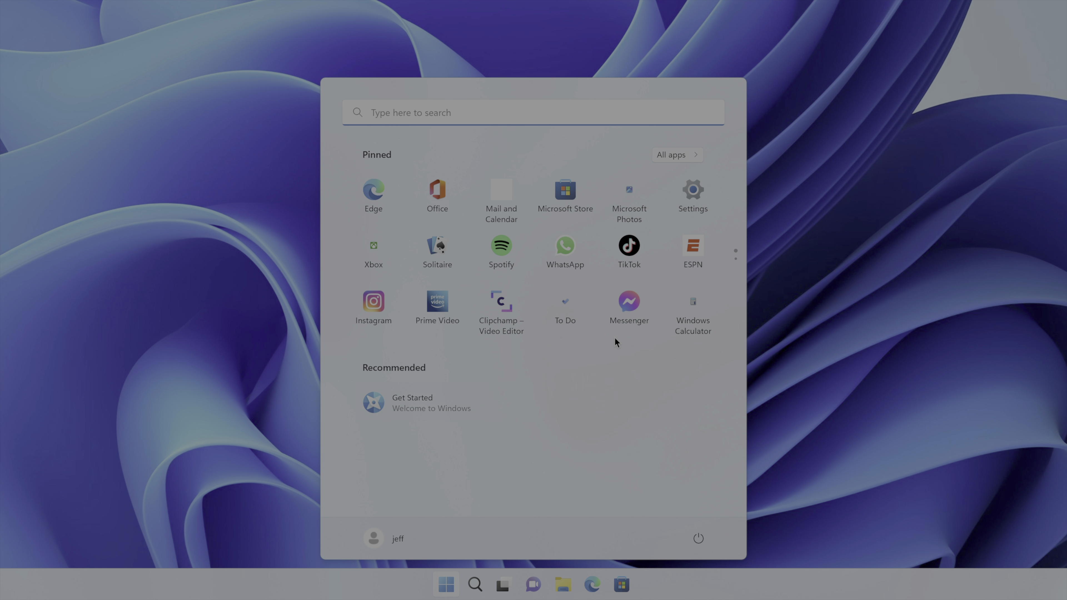
left_click(687, 208)
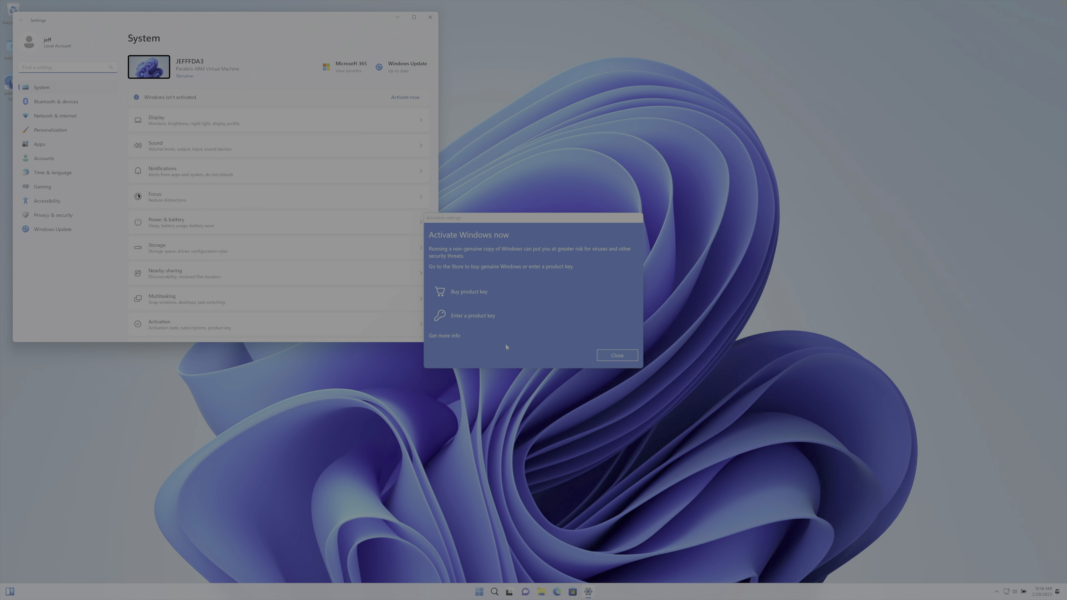
left_click_drag(501, 220, 628, 250)
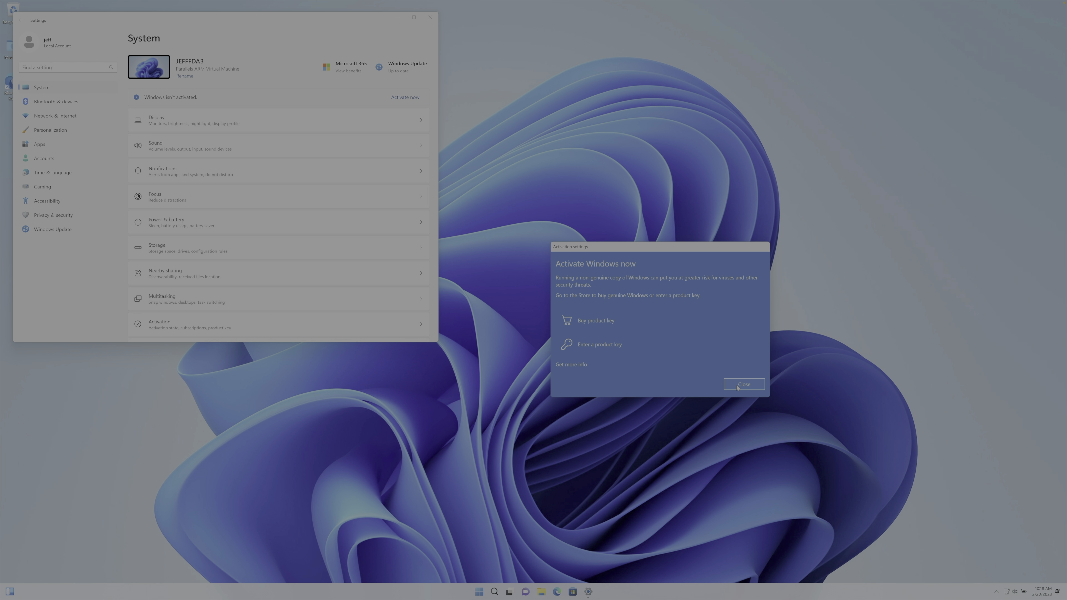
left_click(744, 385)
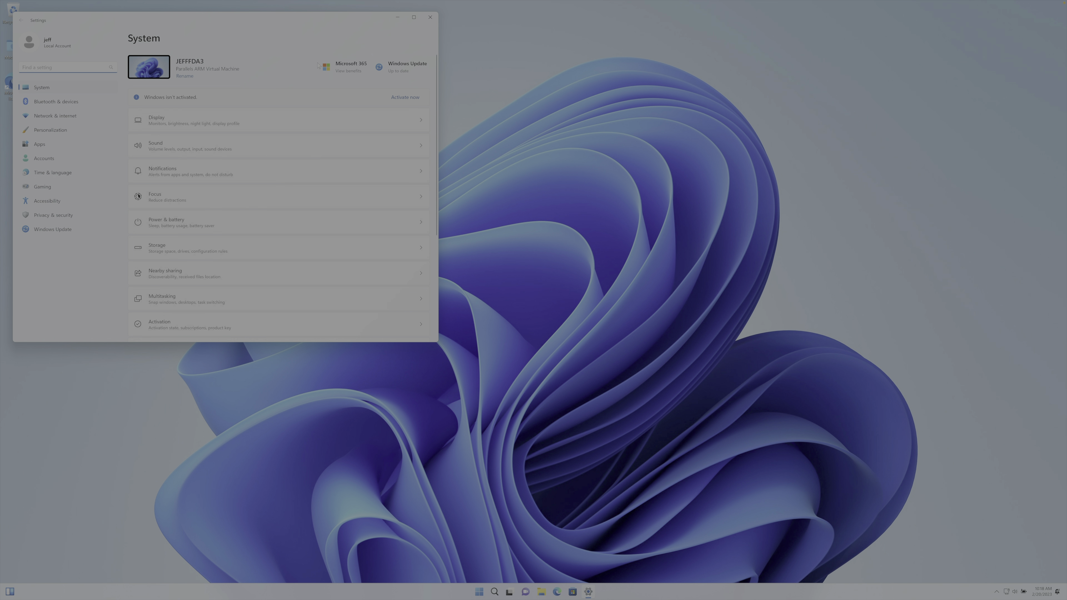
Move the Settings window to the middle of the desktop and check for Windows updates, leaving the window minimized
left_click_drag(277, 22, 575, 119)
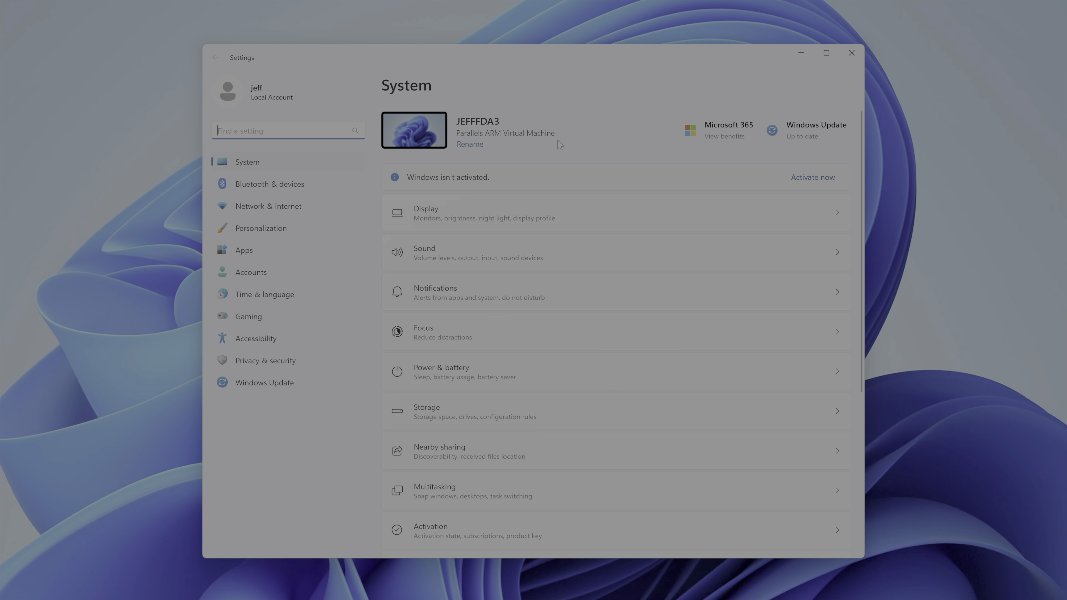
left_click(284, 384)
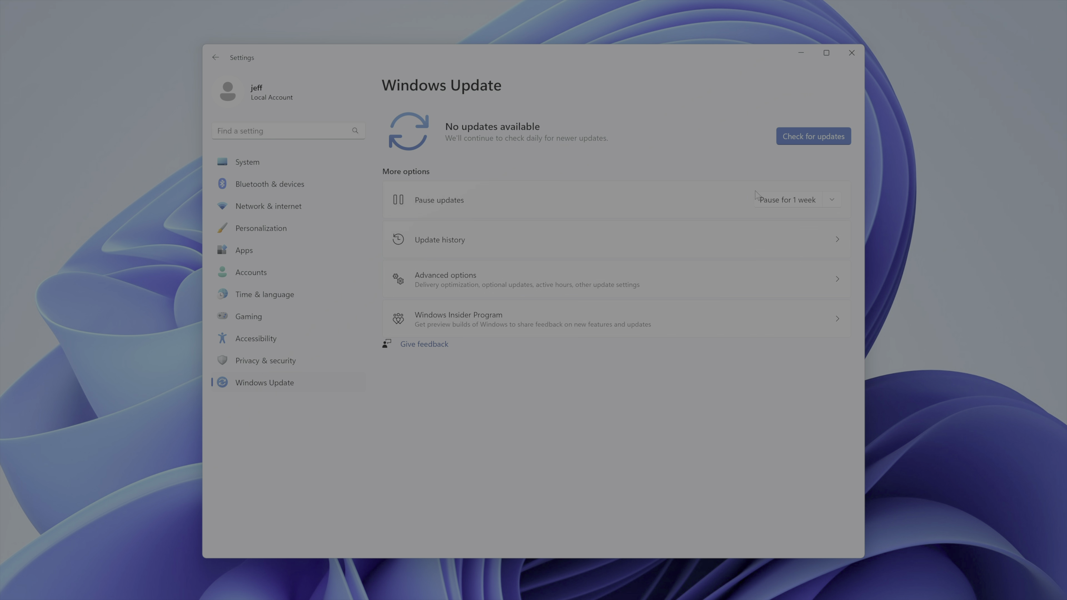
left_click(803, 140)
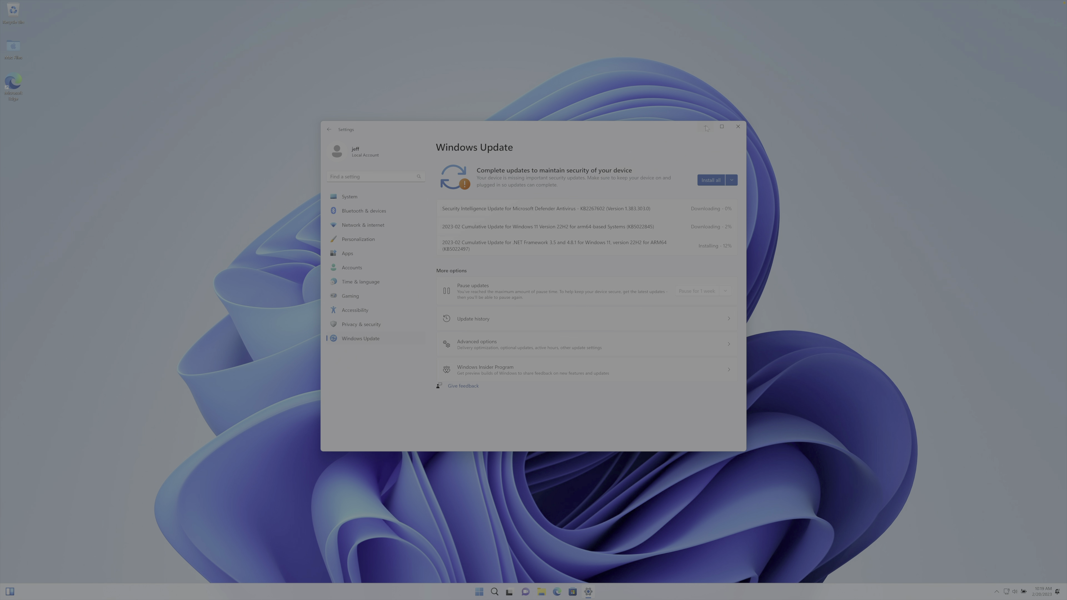
left_click(706, 127)
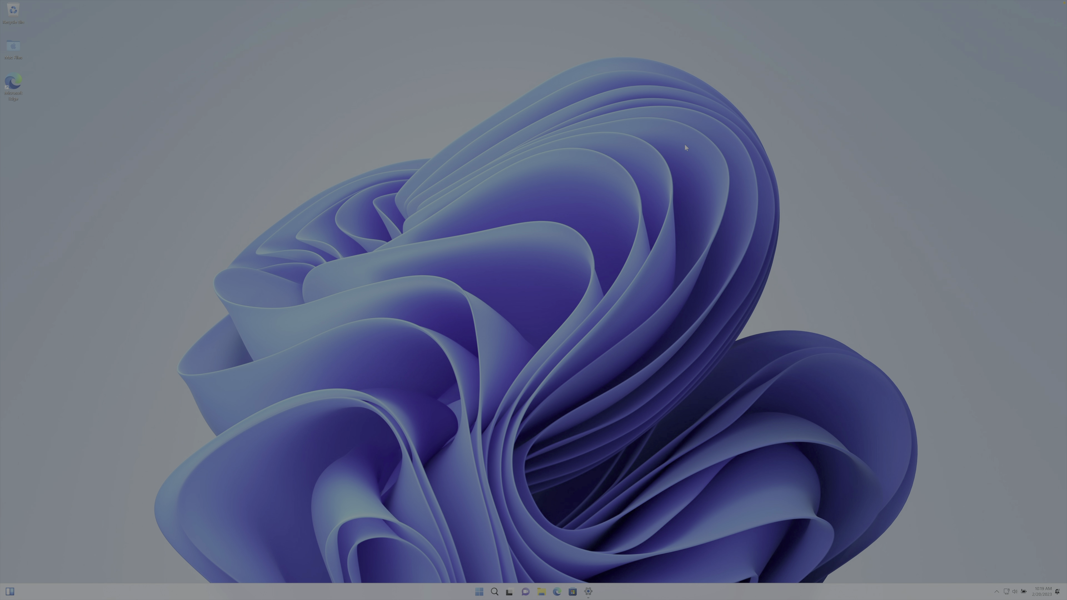
Start Microsoft Edge without signing in or importing browsing data, and decline the option that makes the Microsoft experience more useful
left_click(558, 591)
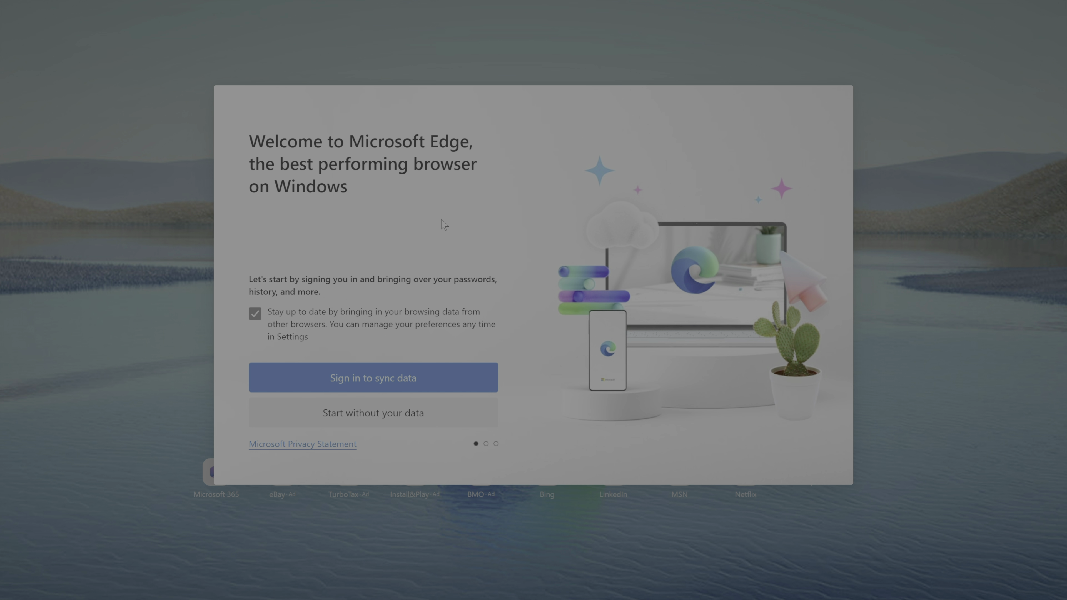
left_click(253, 313)
left_click(434, 414)
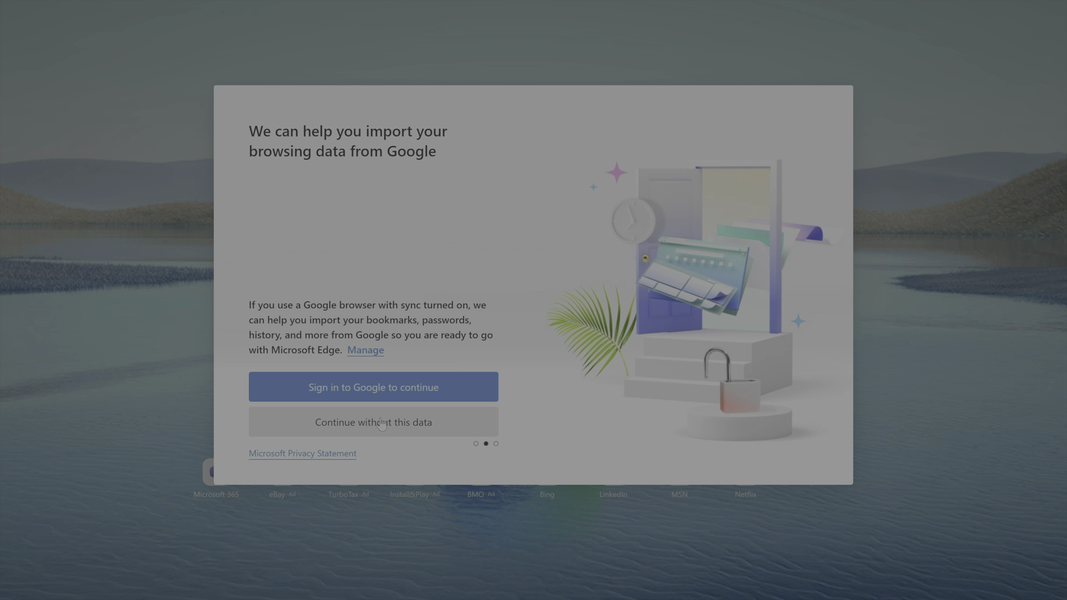
left_click(437, 422)
left_click(254, 356)
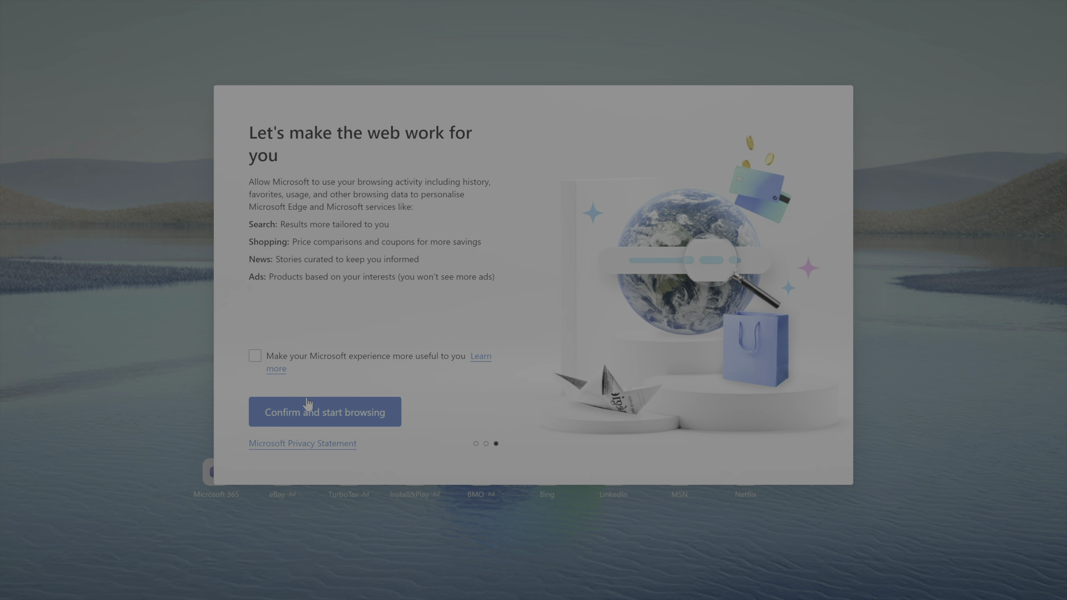
left_click(342, 410)
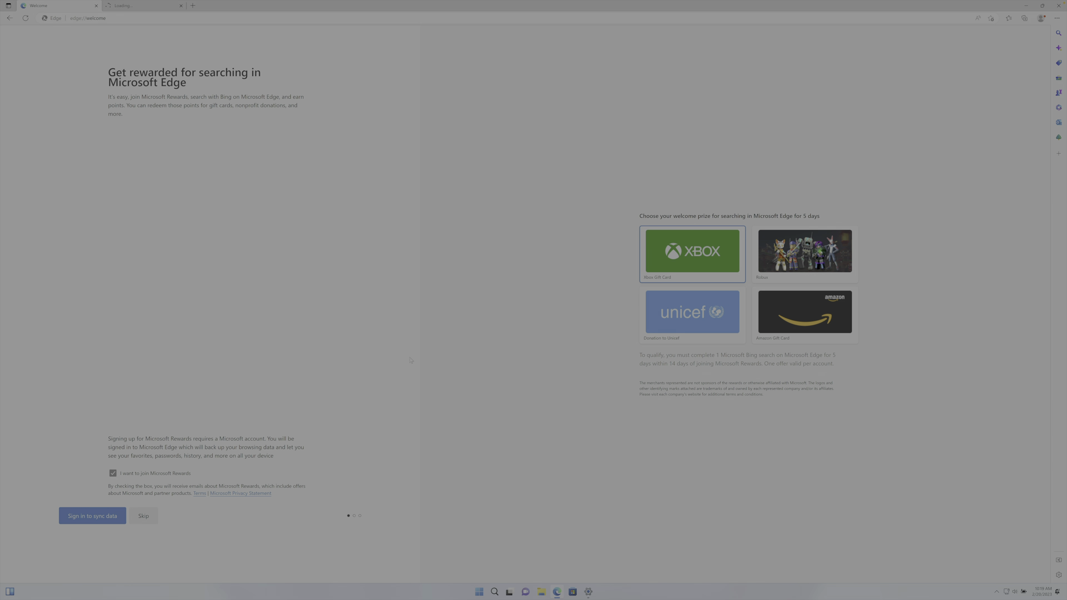
Decline Microsoft Rewards, finish the Edge setup with the default theme and no pinned websites, and close the browser
left_click(113, 473)
left_click(123, 517)
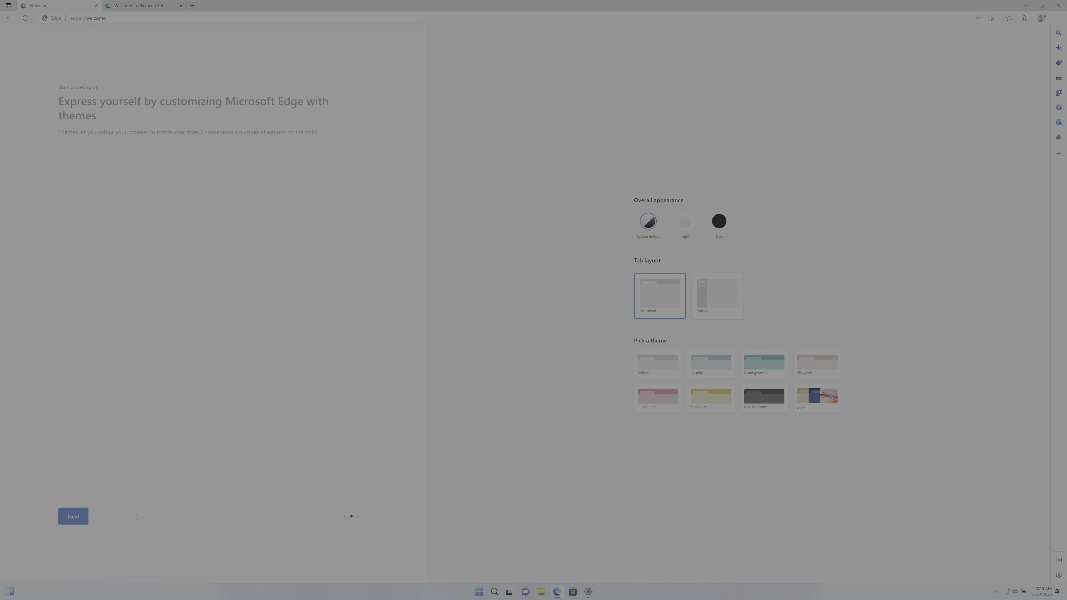
left_click(88, 516)
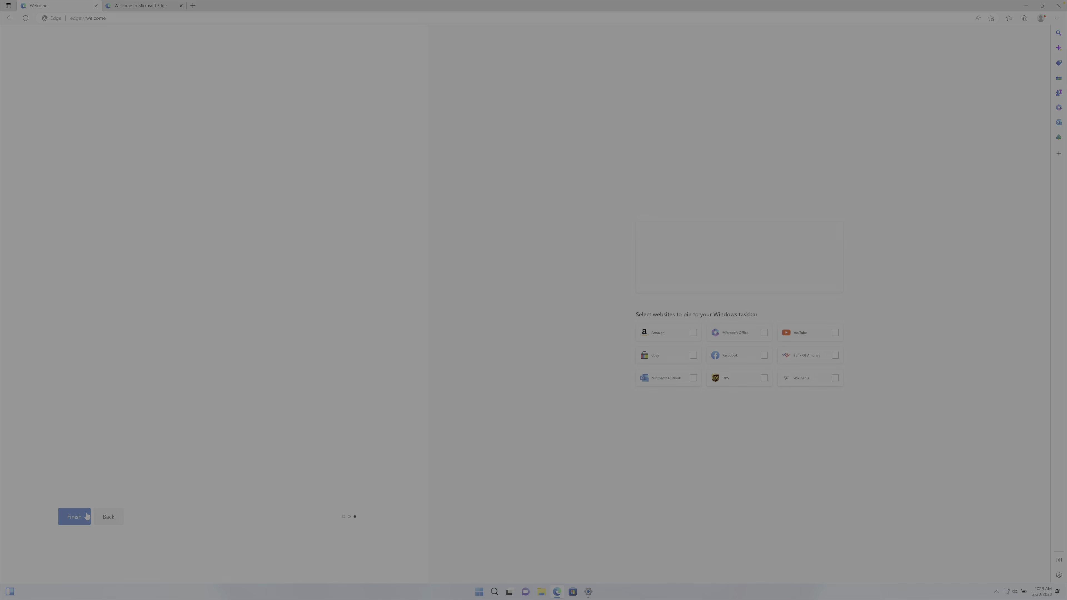
left_click(76, 515)
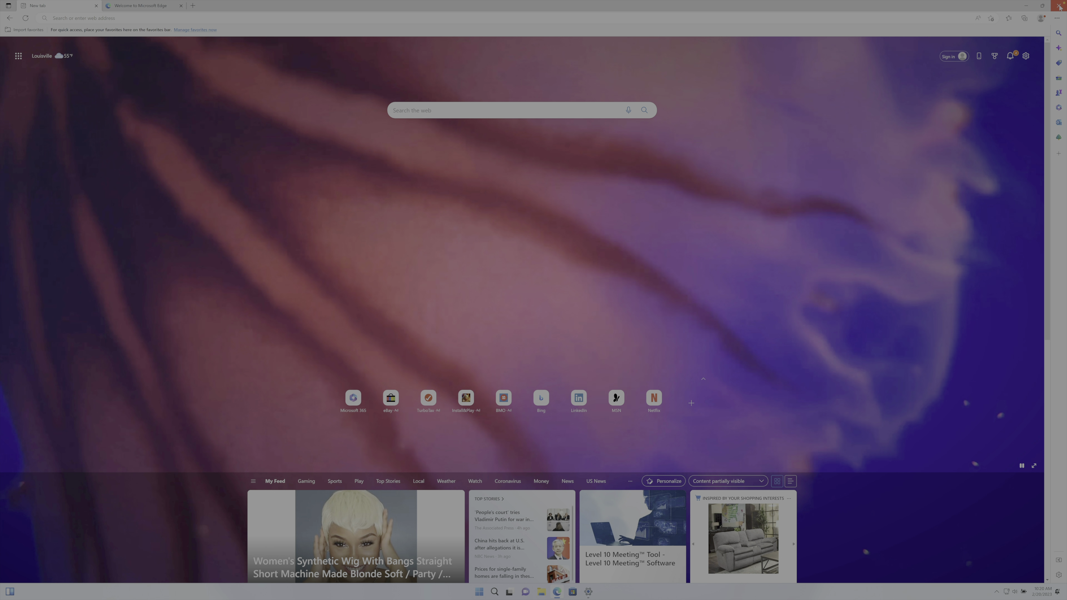
left_click(1059, 6)
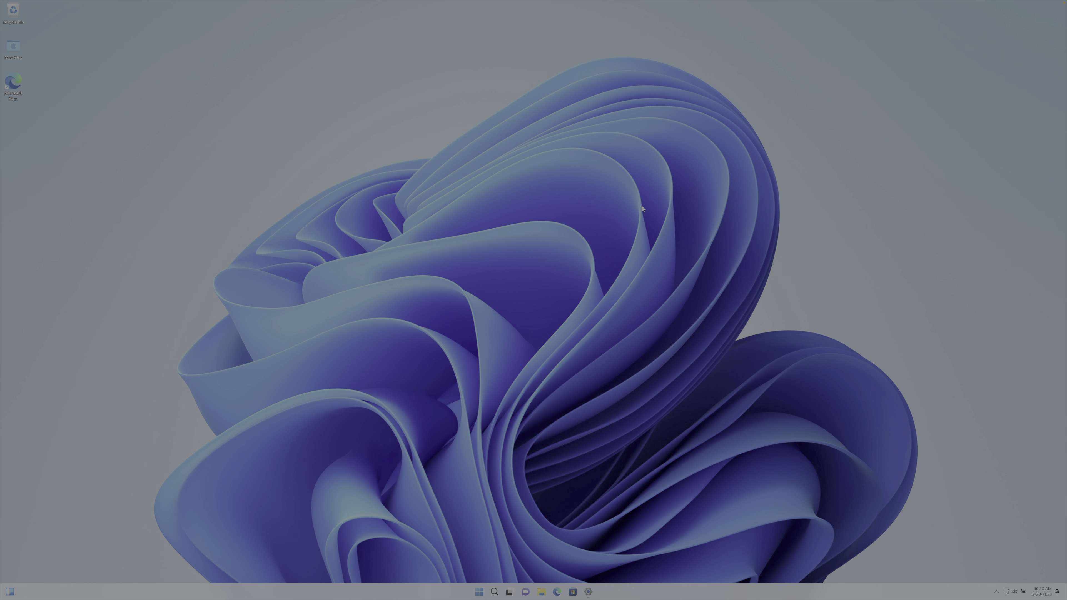
Turn off suggested content in the Settings app and app launch tracking in the General privacy settings
left_click(589, 592)
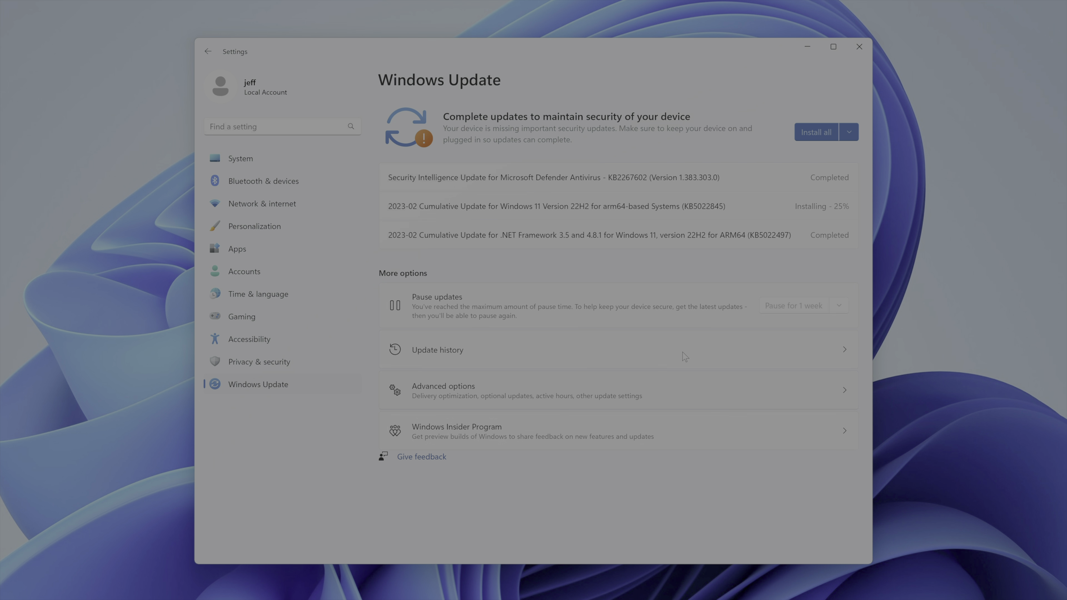
left_click(315, 368)
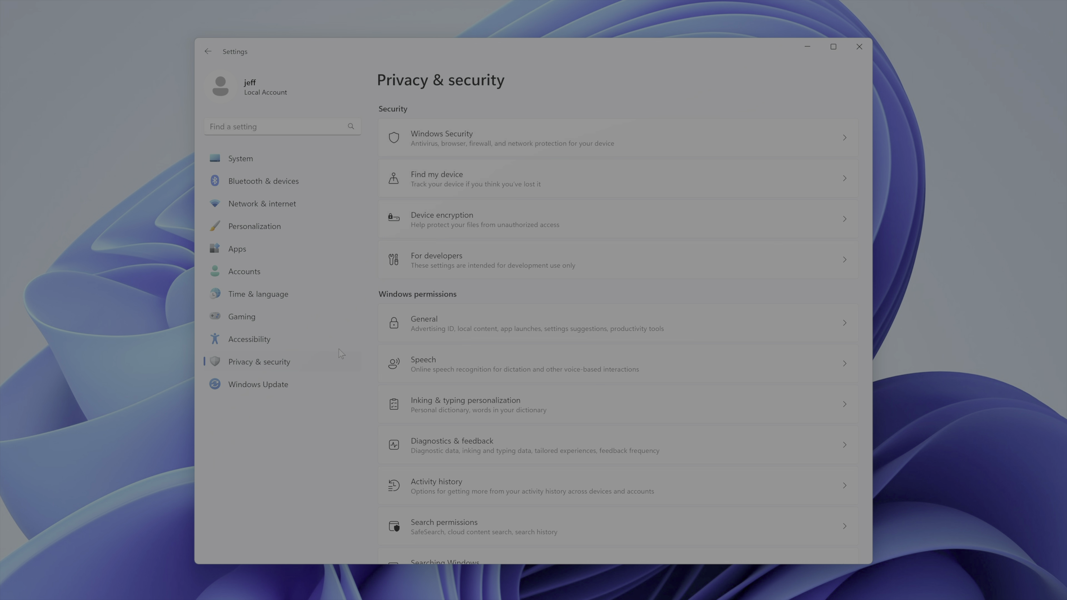
left_click(757, 328)
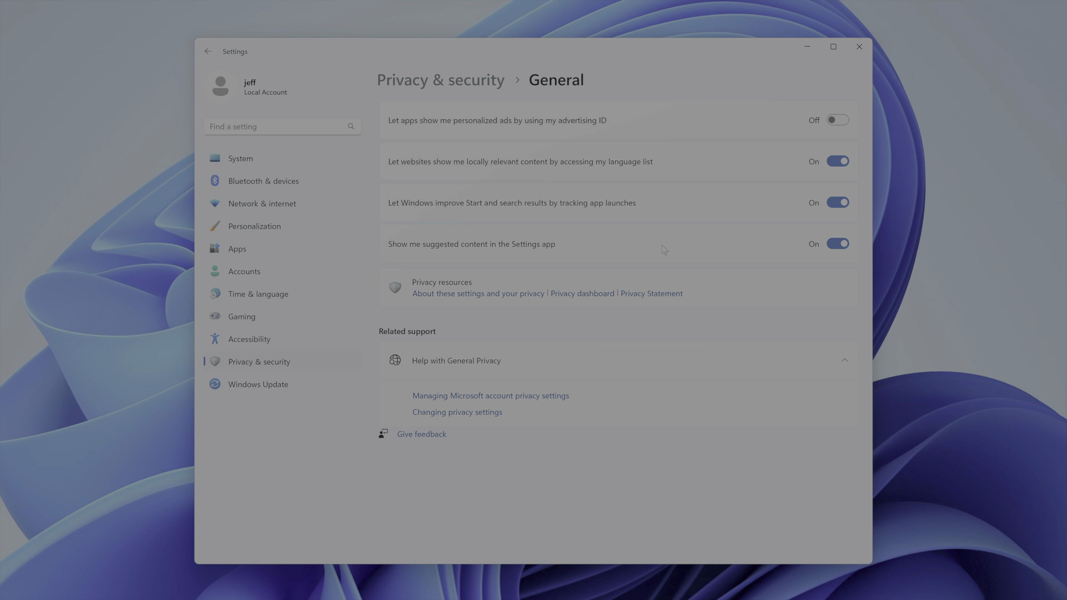
left_click(844, 243)
left_click(838, 204)
key("alt+Left")
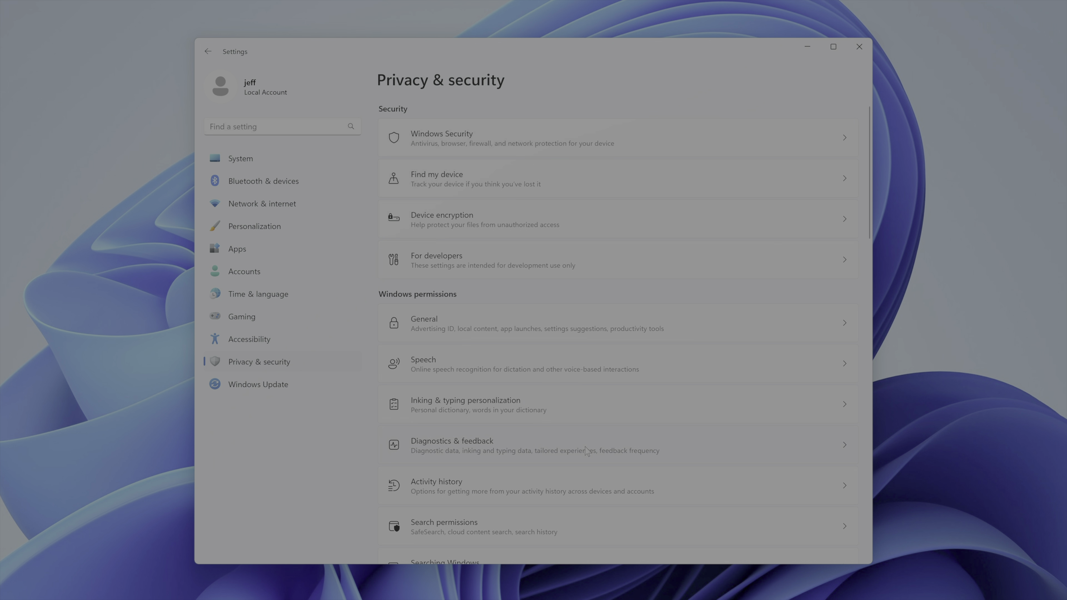
Review the Diagnostics & feedback privacy settings and bring up the Activity history settings
left_click(586, 448)
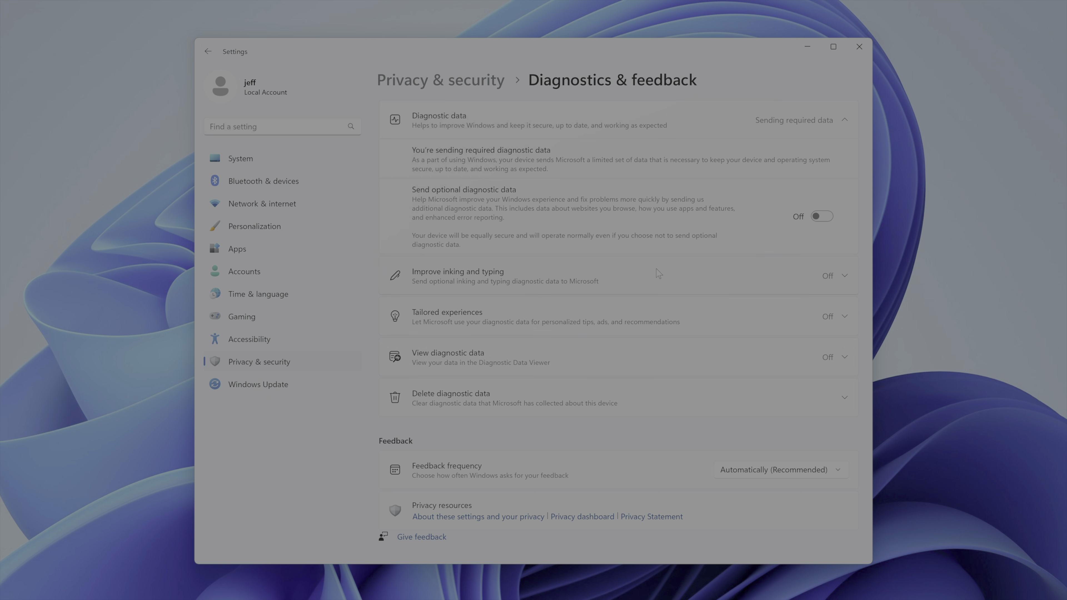
key("alt+Left")
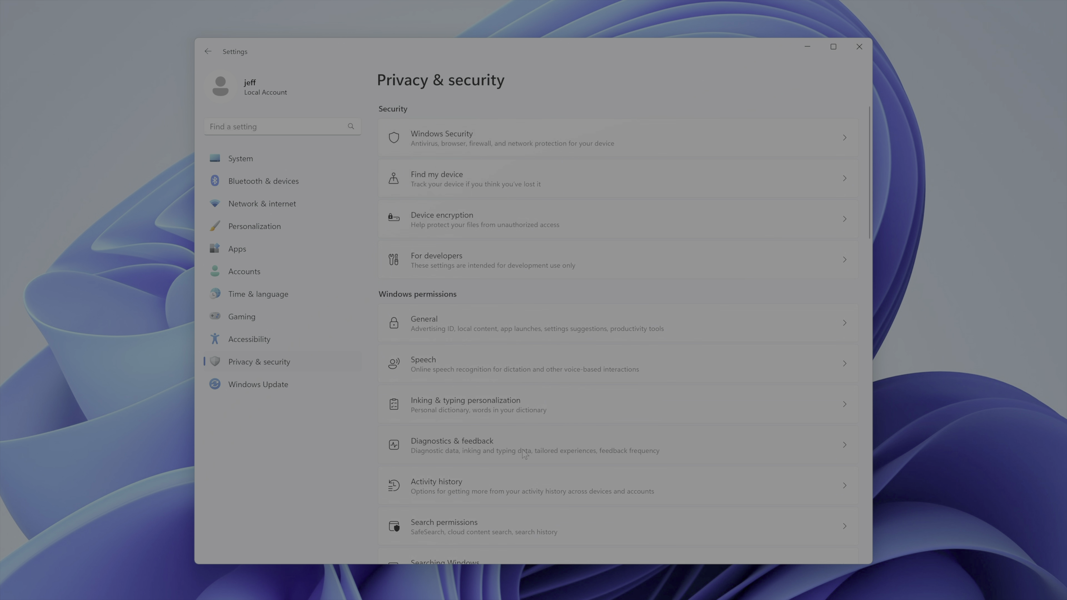
scroll(522, 449, "down", 3)
left_click(513, 339)
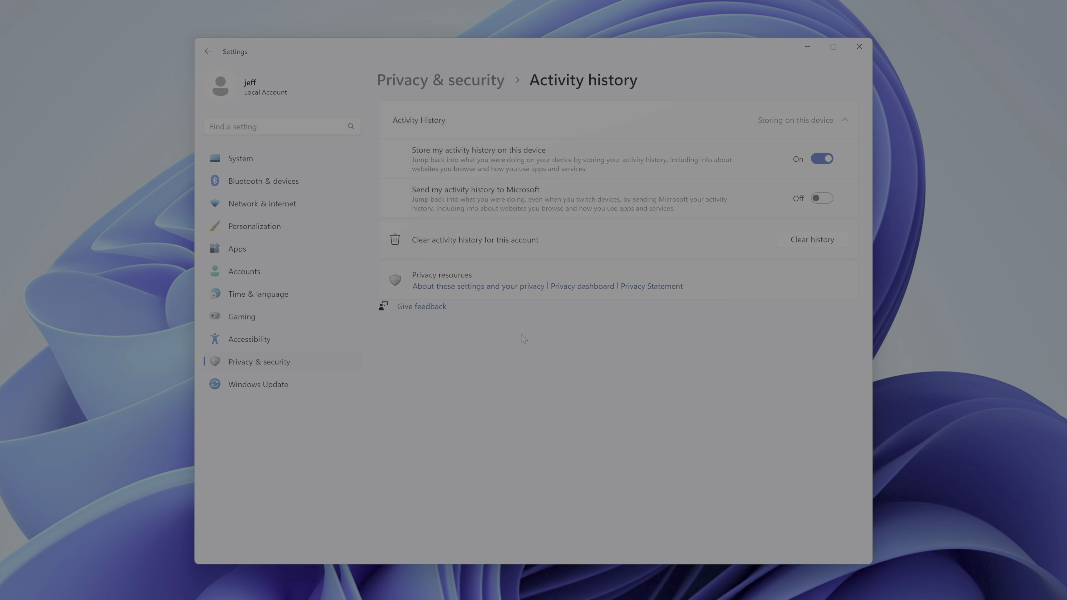
Leave the Activity history settings and restart Windows to finish installing the pending Windows updates
left_click(260, 365)
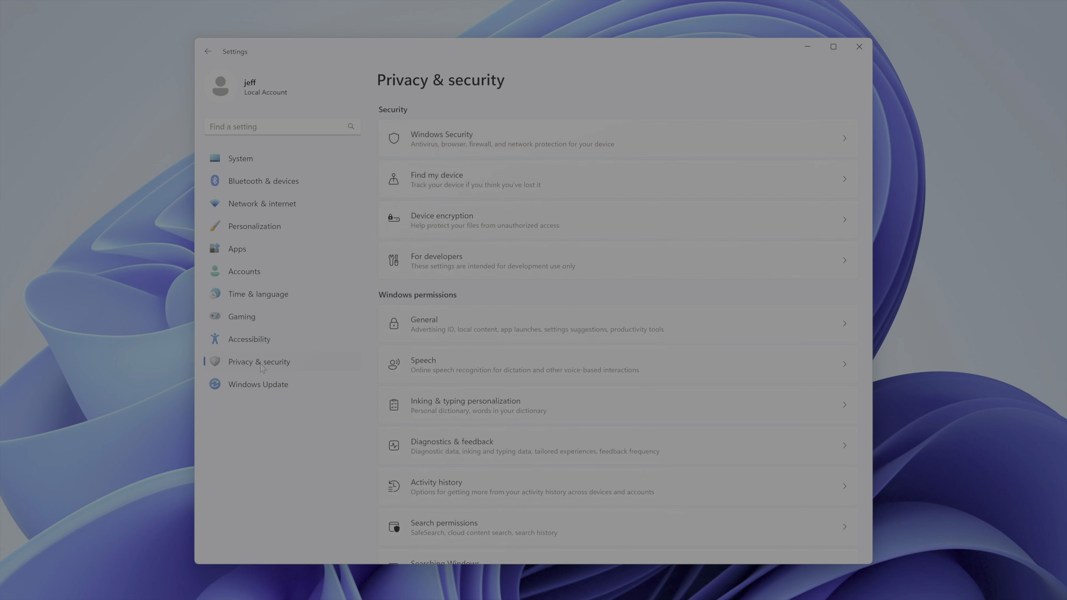
left_click(258, 384)
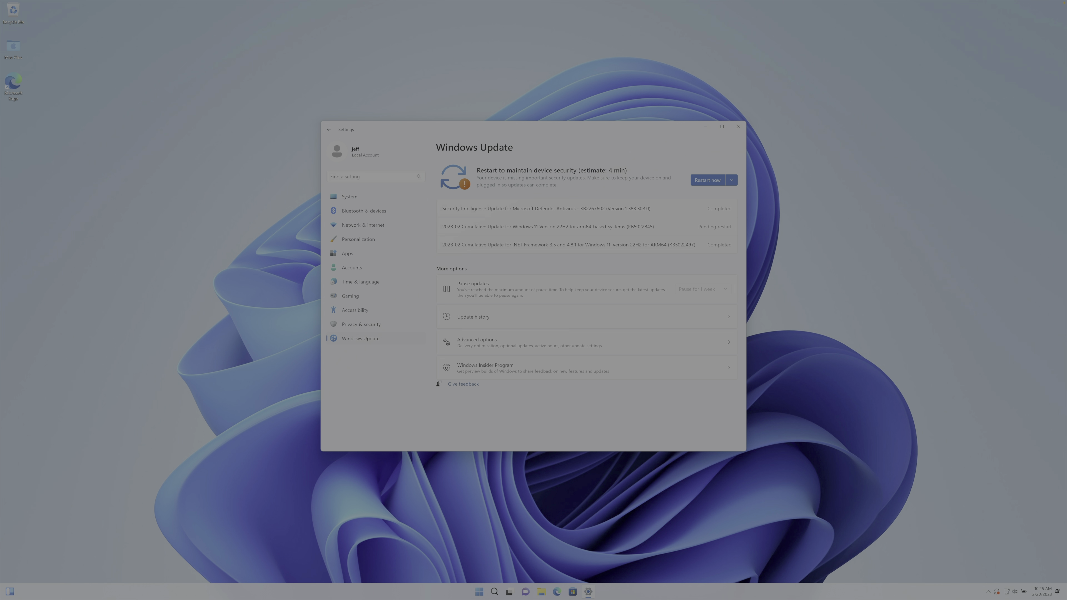
left_click(707, 181)
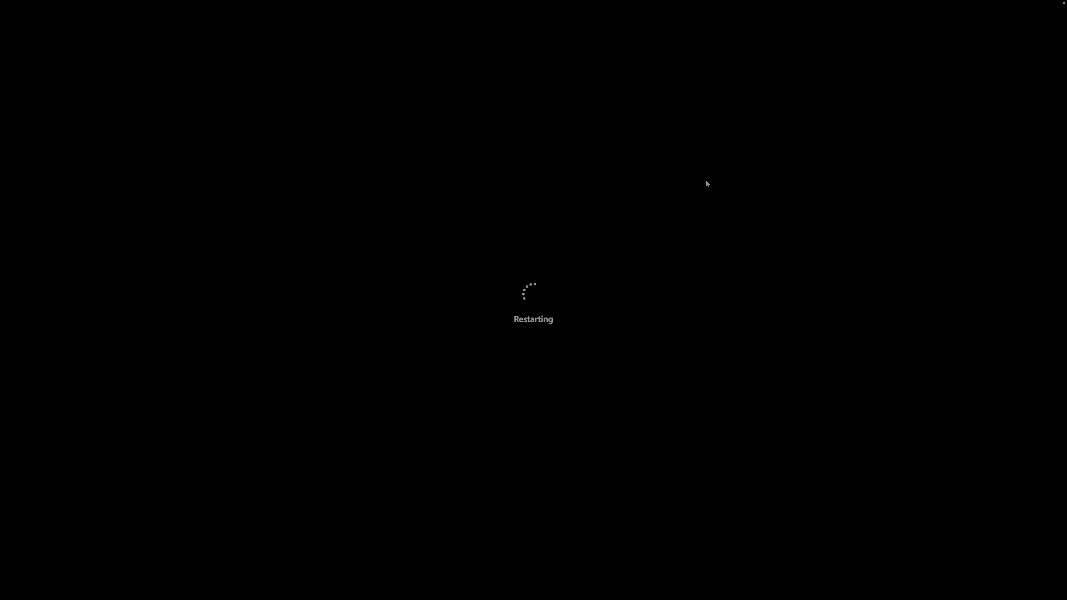
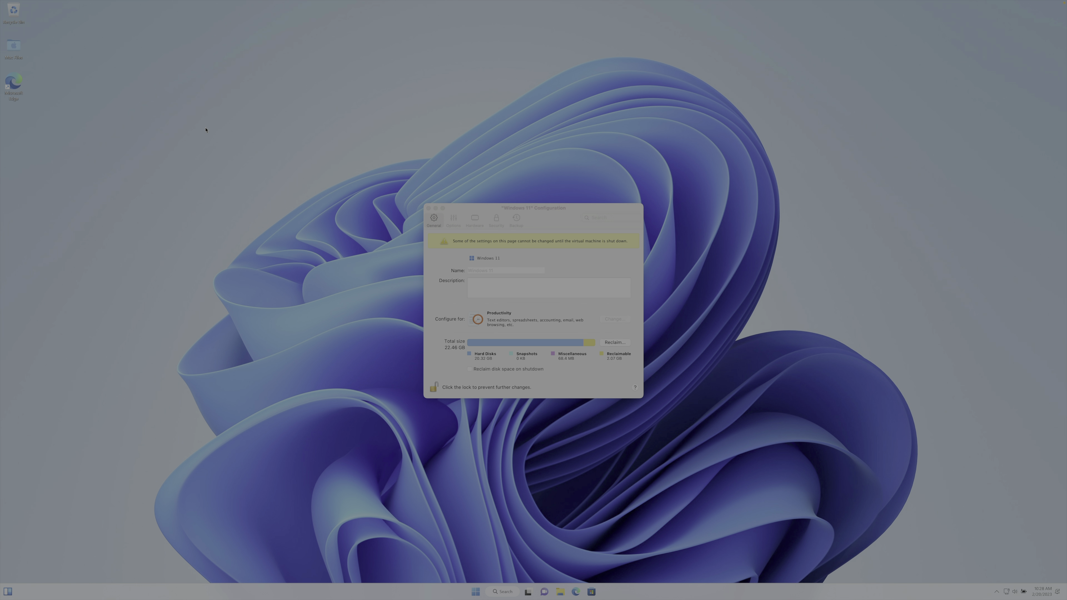
Shut down the Windows 11 virtual machine so its configuration can be edited
mouse_move(172, 2)
left_click(109, 4)
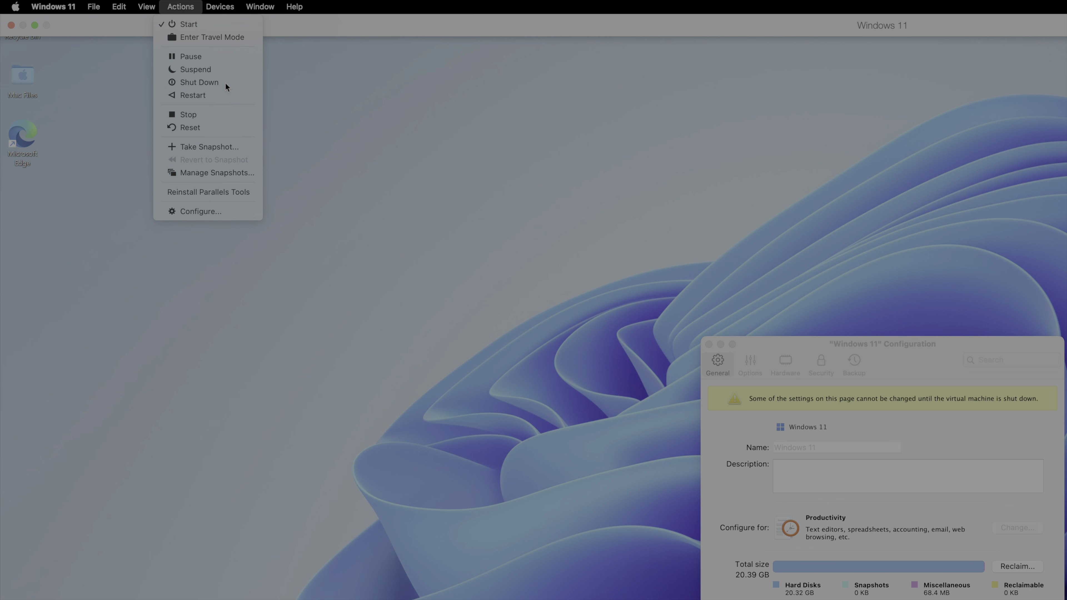
left_click(225, 82)
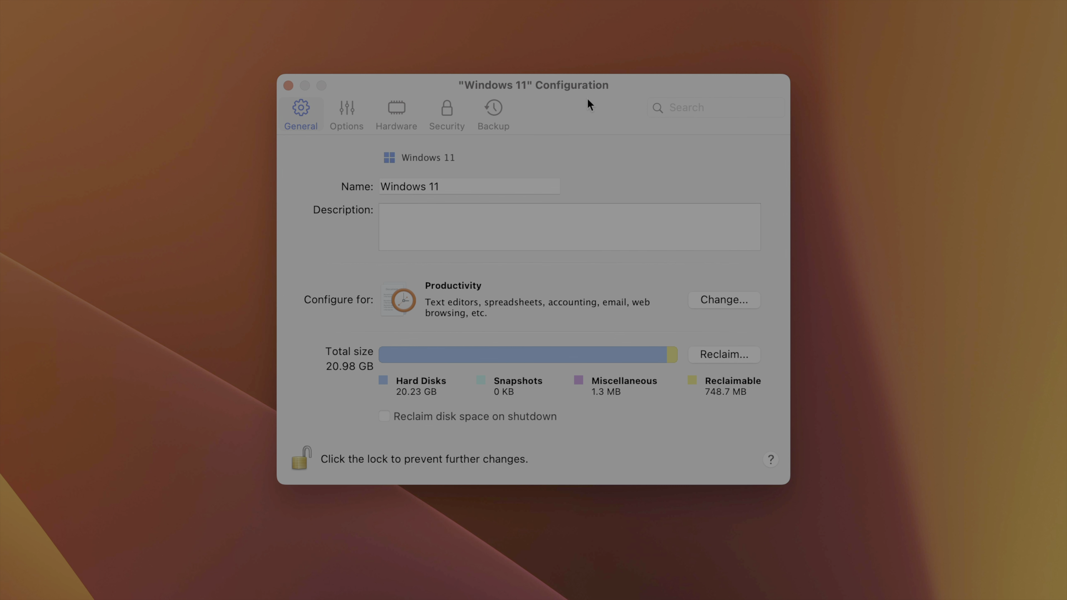
Change the virtual machine's usage profile to Games only in the general configuration
left_click(740, 301)
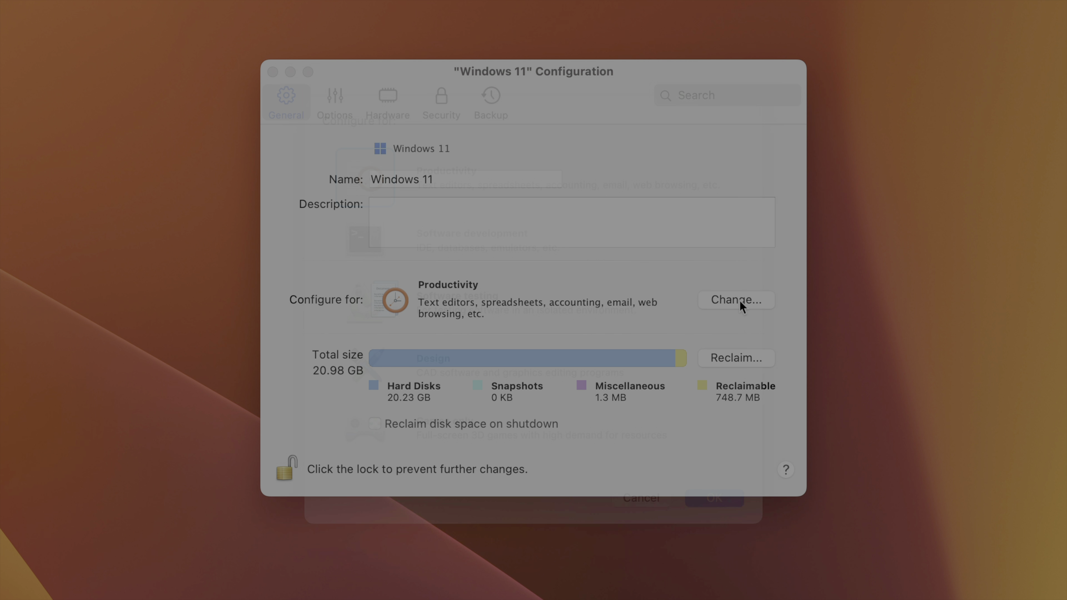
left_click(359, 458)
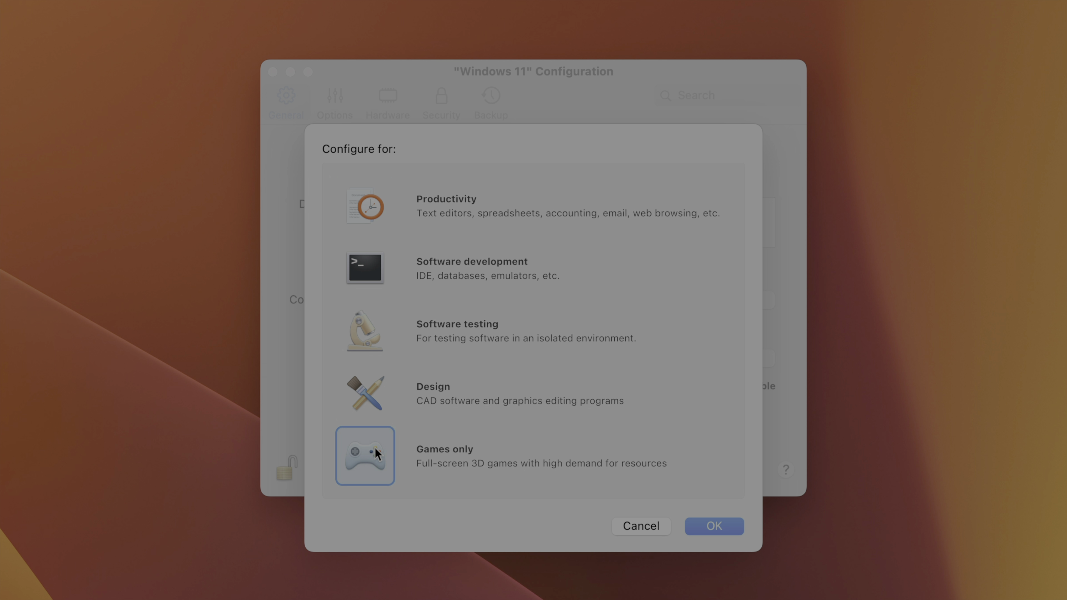
left_click(715, 526)
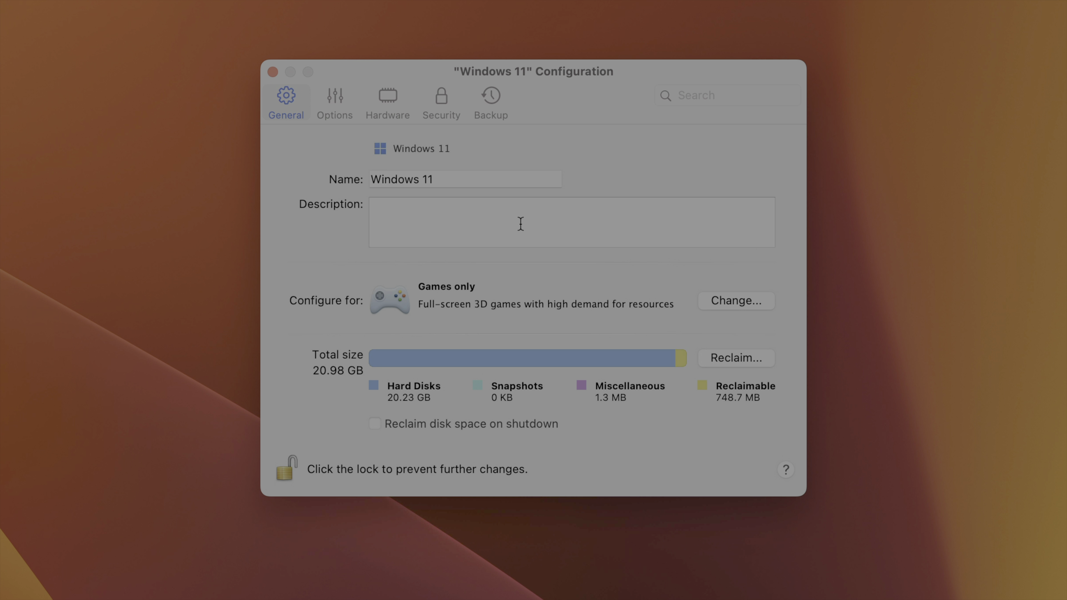
Set the virtual machine's processors and memory to Auto (Recommended) under the Games only profile
left_click(396, 103)
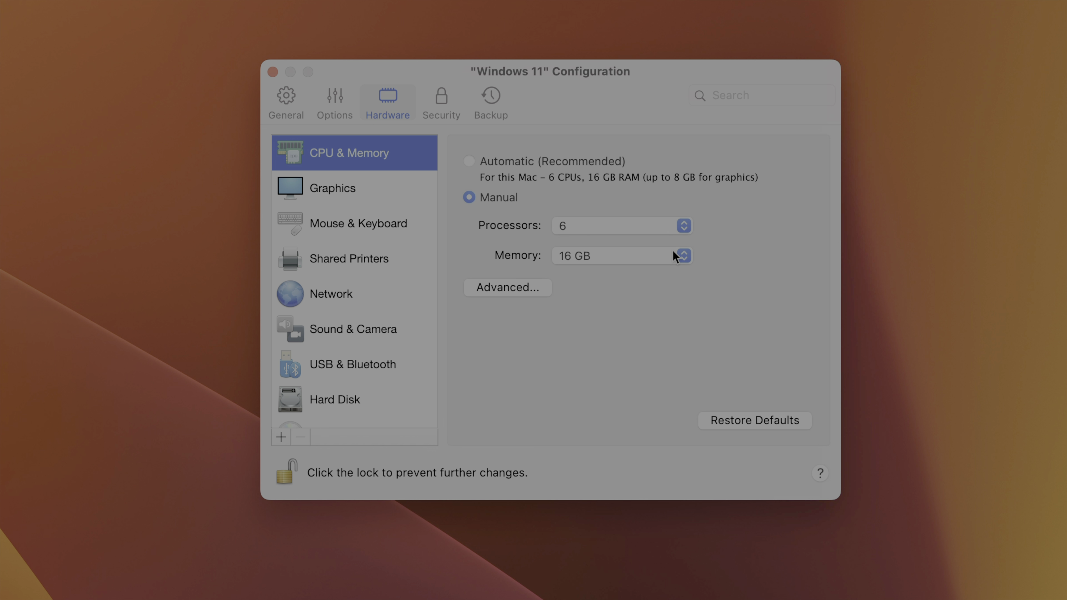
left_click(684, 228)
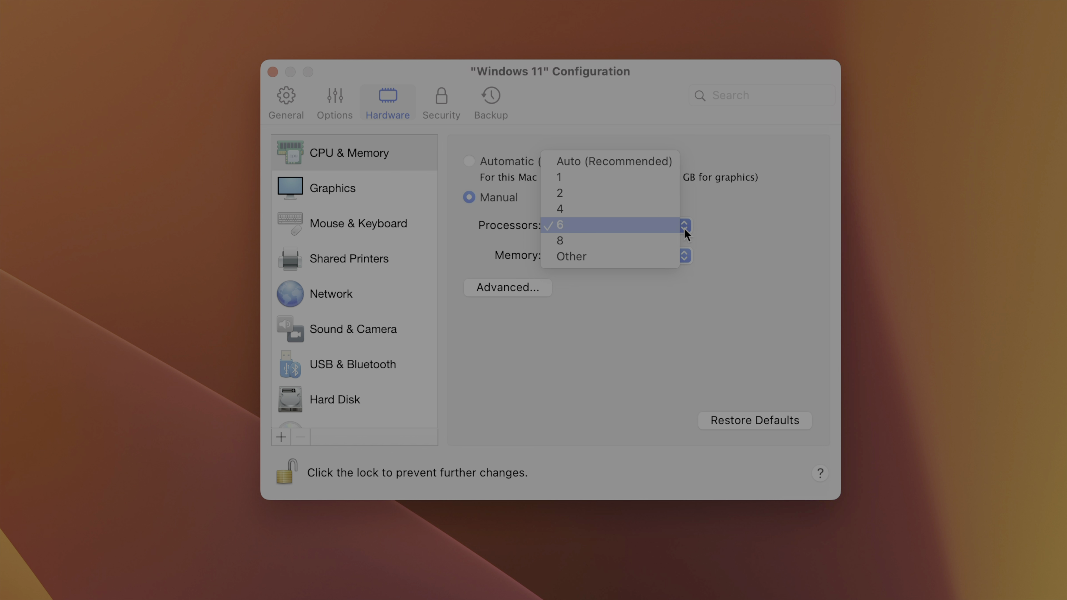
left_click(668, 159)
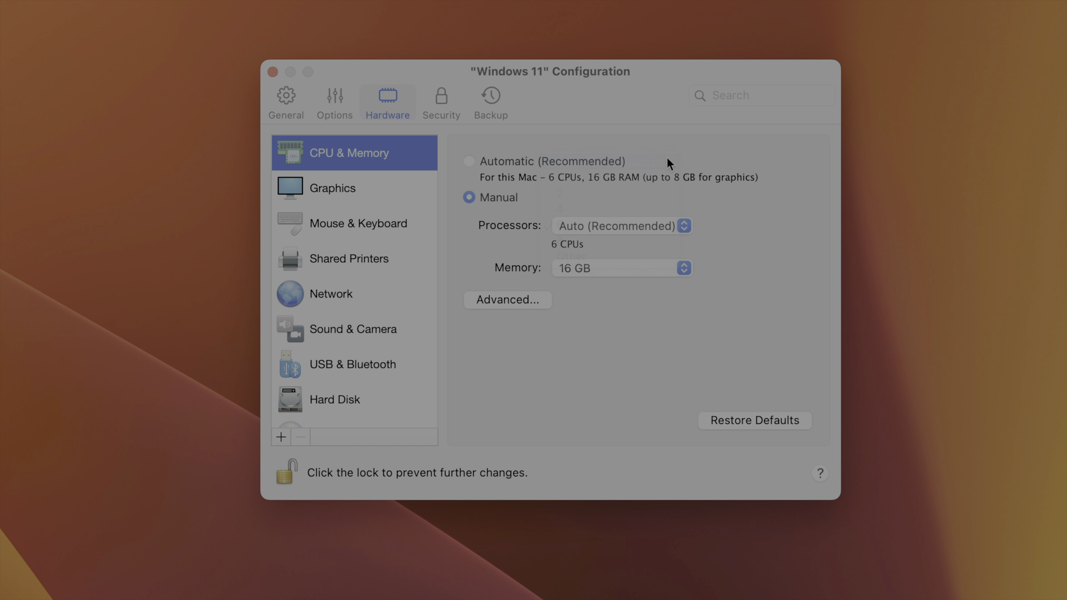
left_click(616, 265)
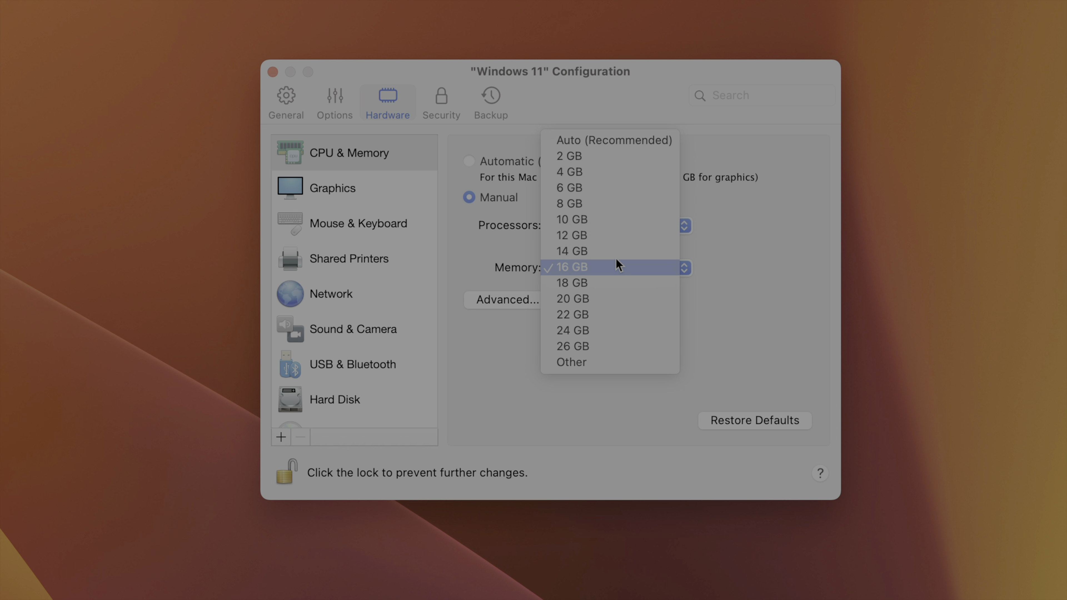
left_click(614, 145)
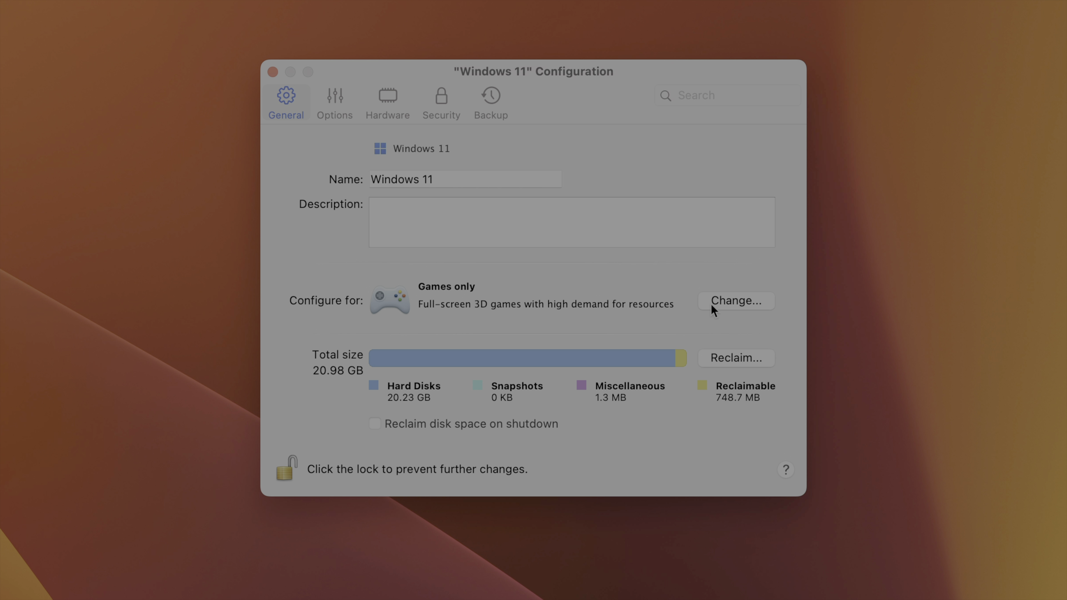
Switch the virtual machine's usage profile to Productivity
left_click(711, 304)
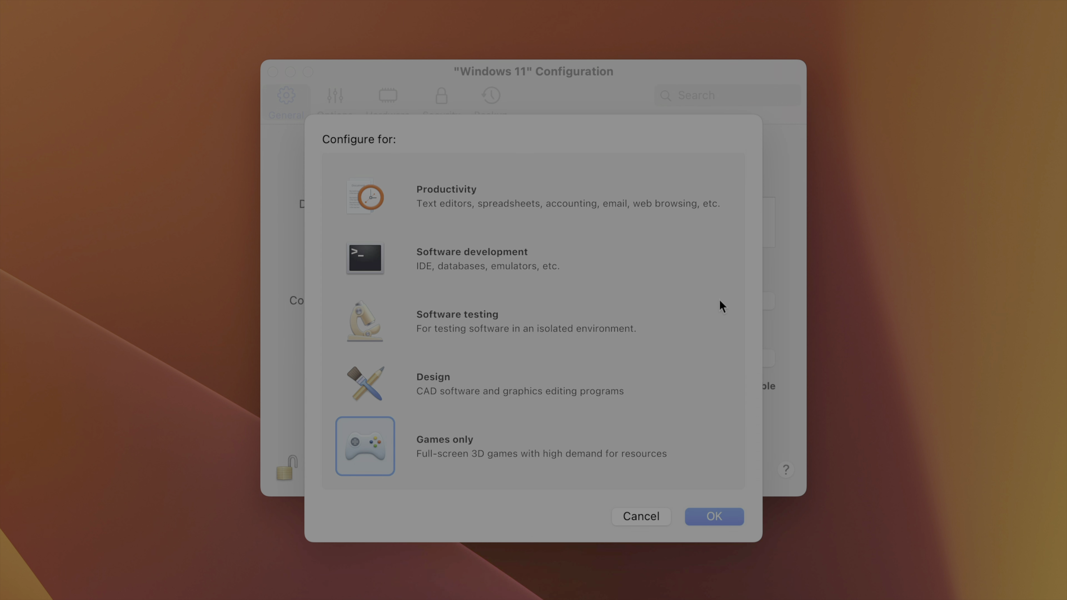
left_click(384, 206)
left_click(730, 529)
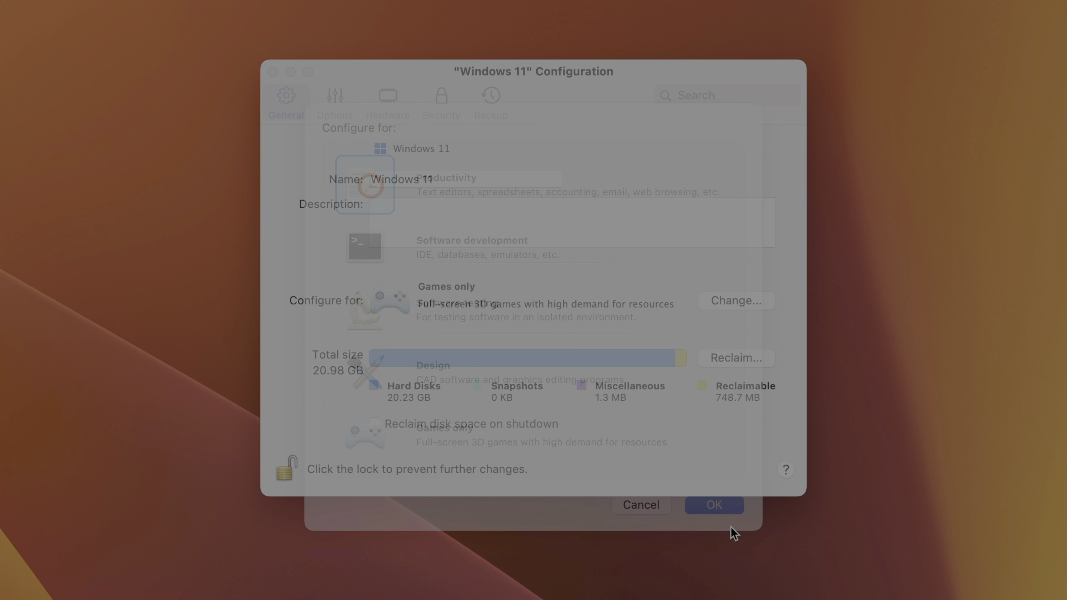
Set both the processors and the memory to Auto (Recommended) under the Productivity profile
left_click(395, 103)
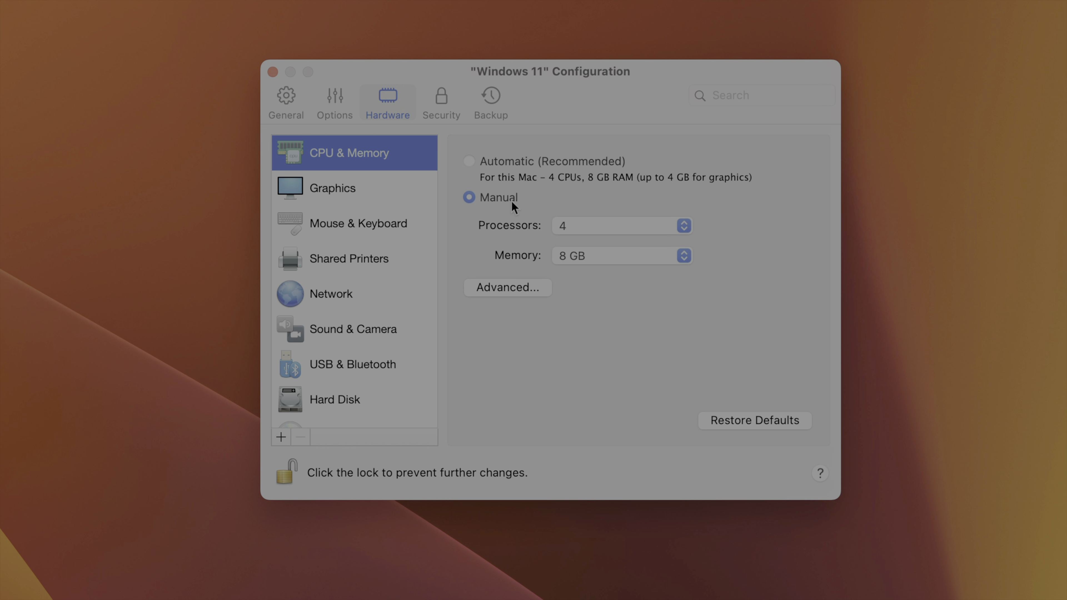
left_click(592, 226)
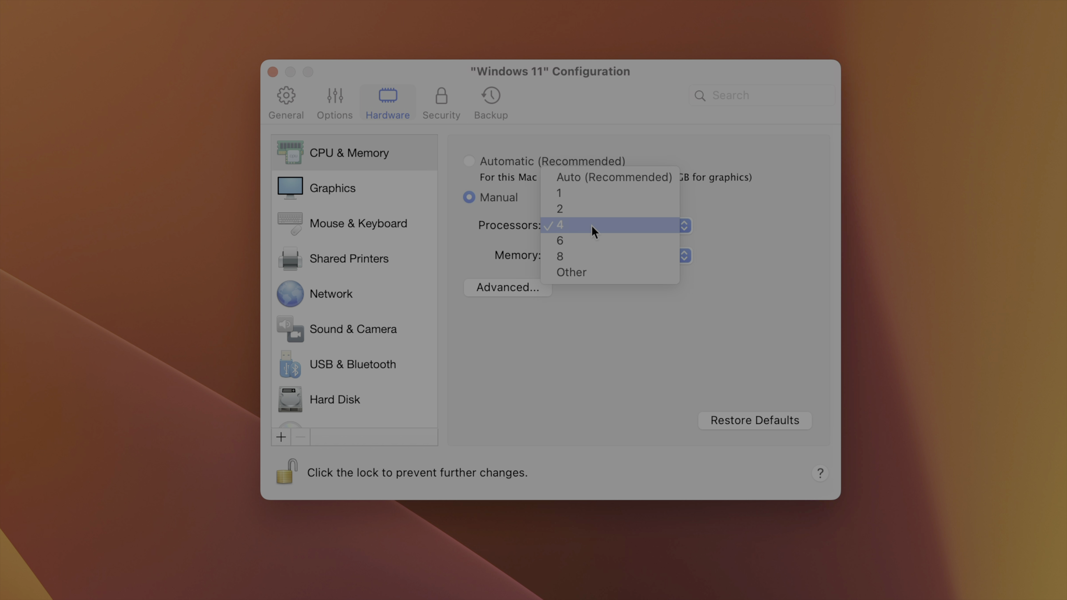
left_click(611, 175)
left_click(577, 270)
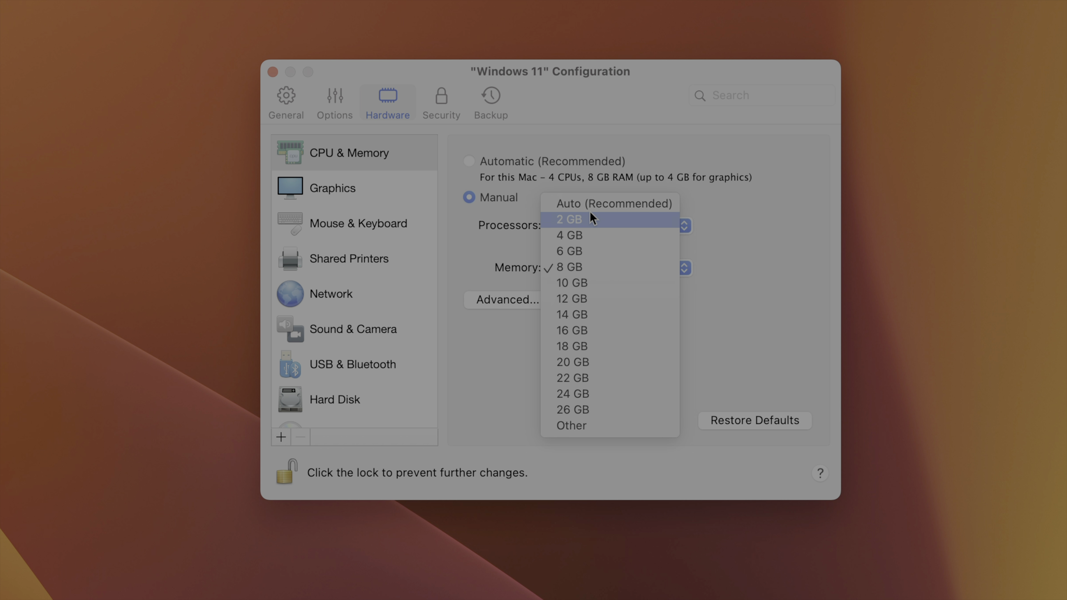
left_click(605, 203)
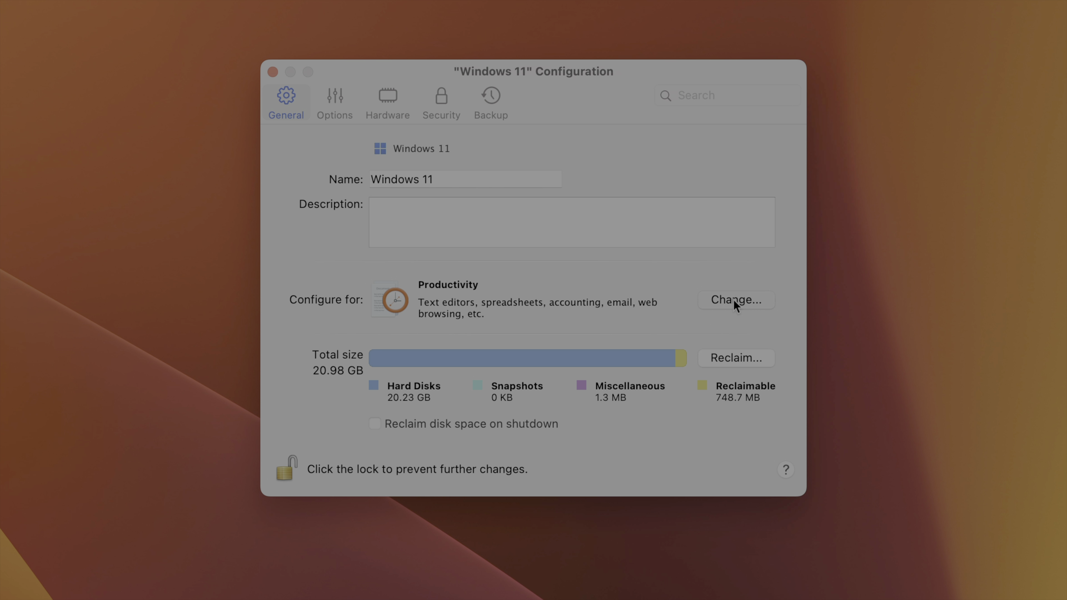
Configure the virtual machine for Games only in place of the Productivity profile
left_click(733, 300)
left_click(344, 466)
left_click(723, 526)
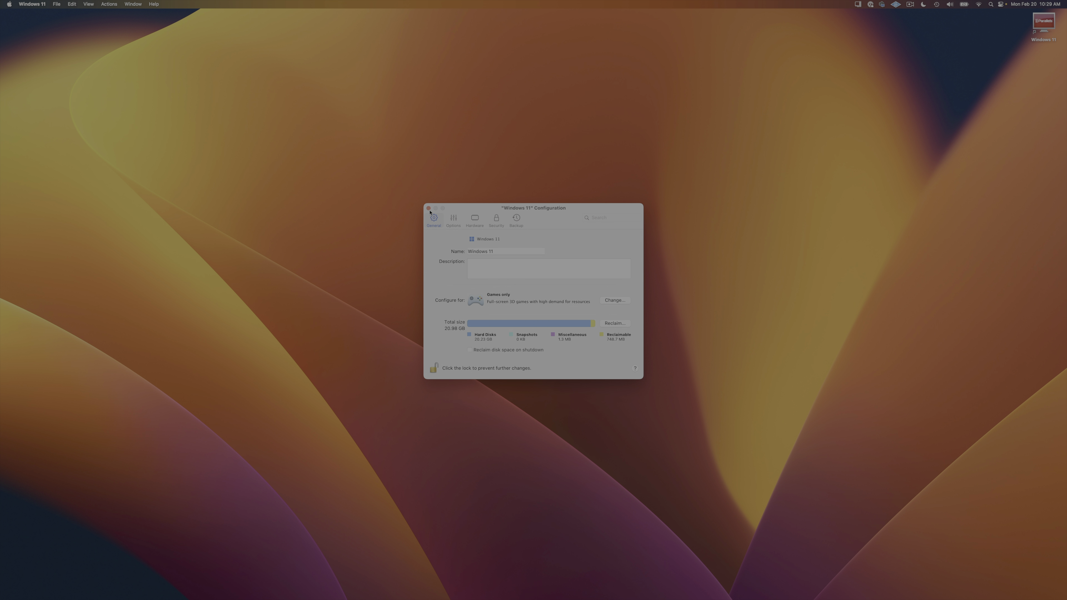
Close the configuration window and start the Windows 11 virtual machine
left_click(429, 209)
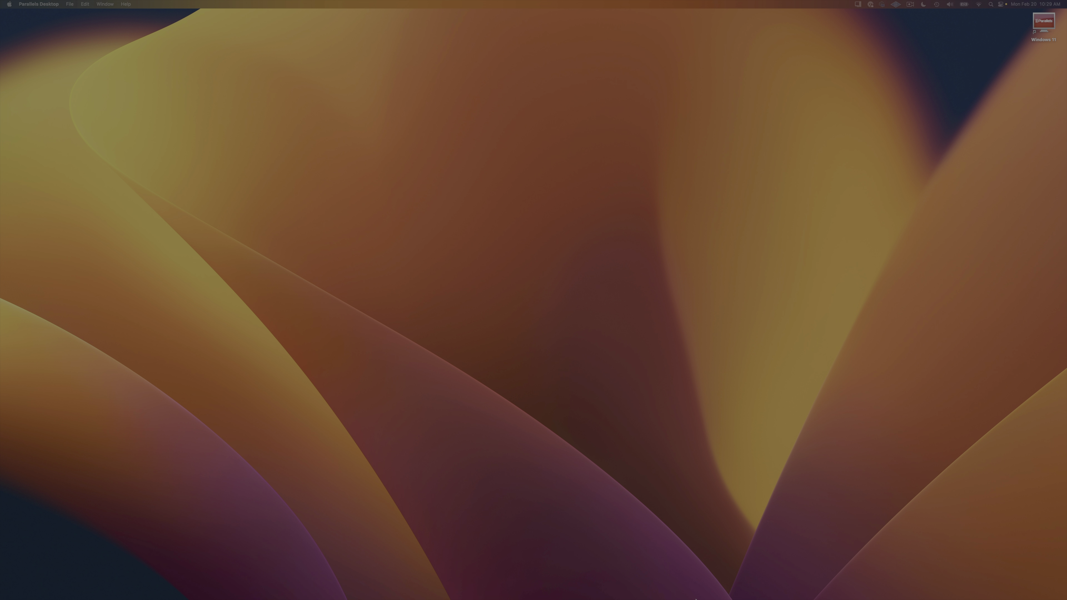
left_click(730, 584)
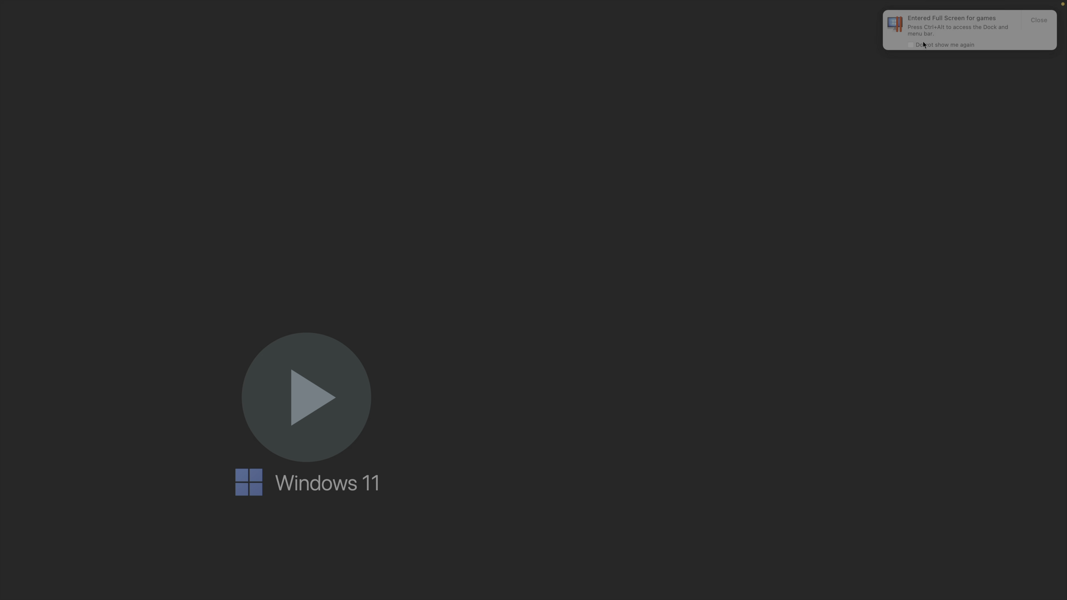
left_click(308, 405)
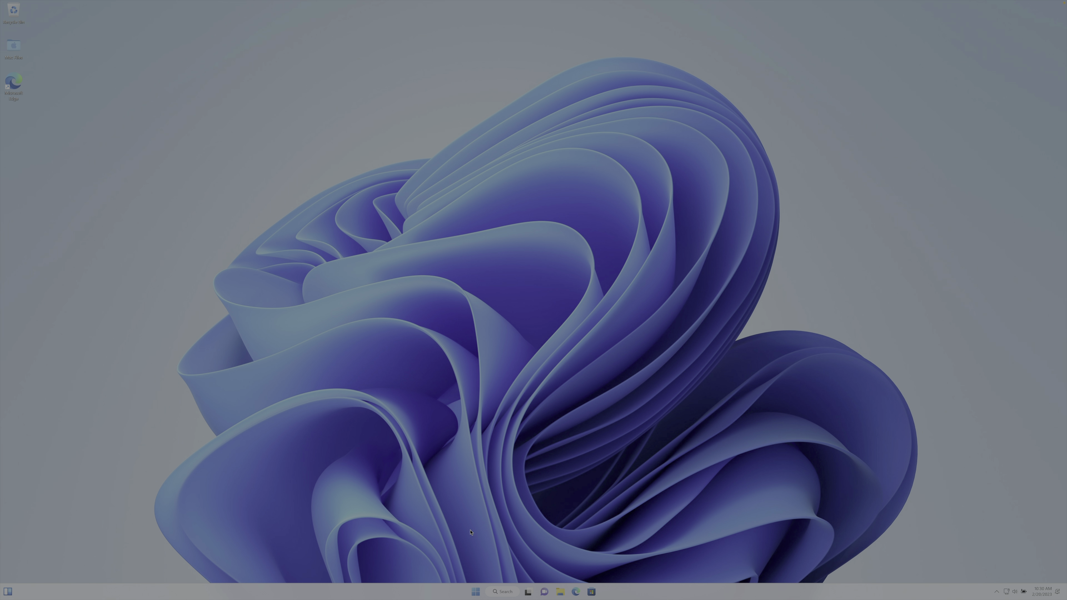
Review the device and Windows specifications on the About page of the Windows system settings
left_click(477, 597)
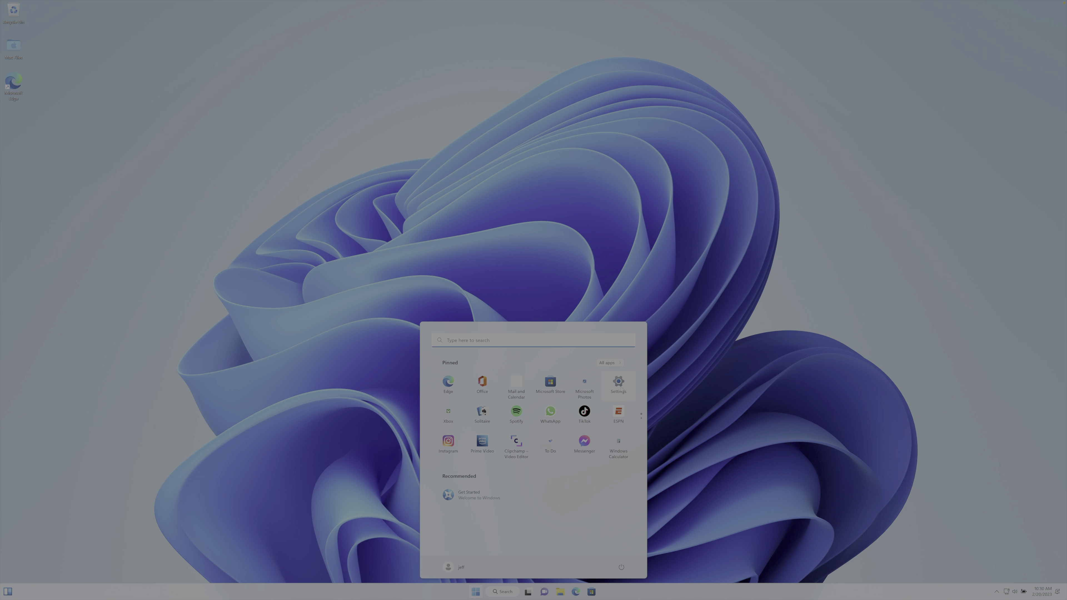
left_click(618, 384)
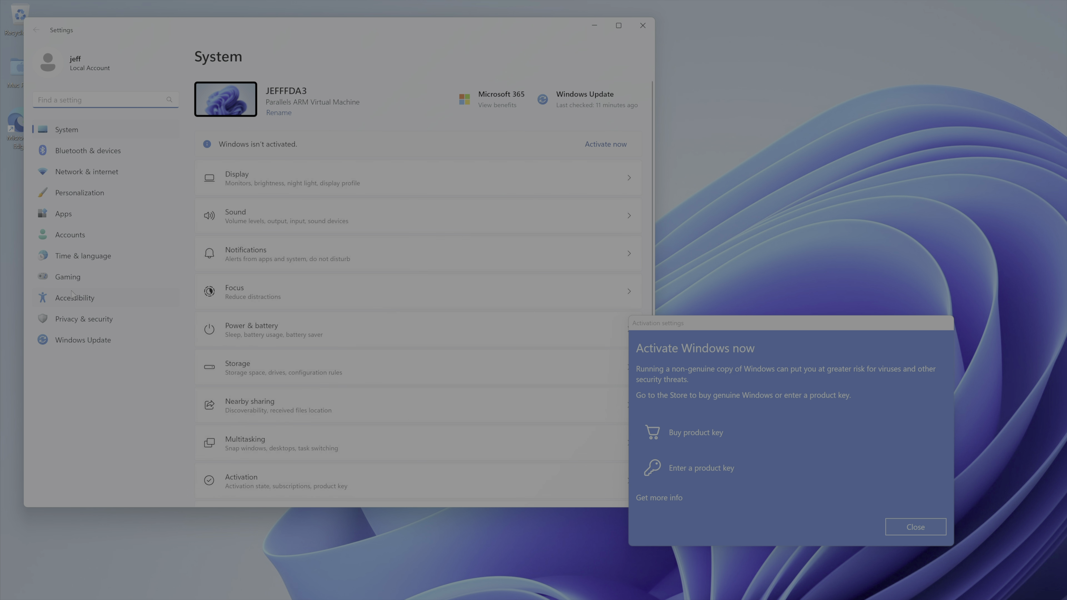
scroll(297, 293, "down", 5)
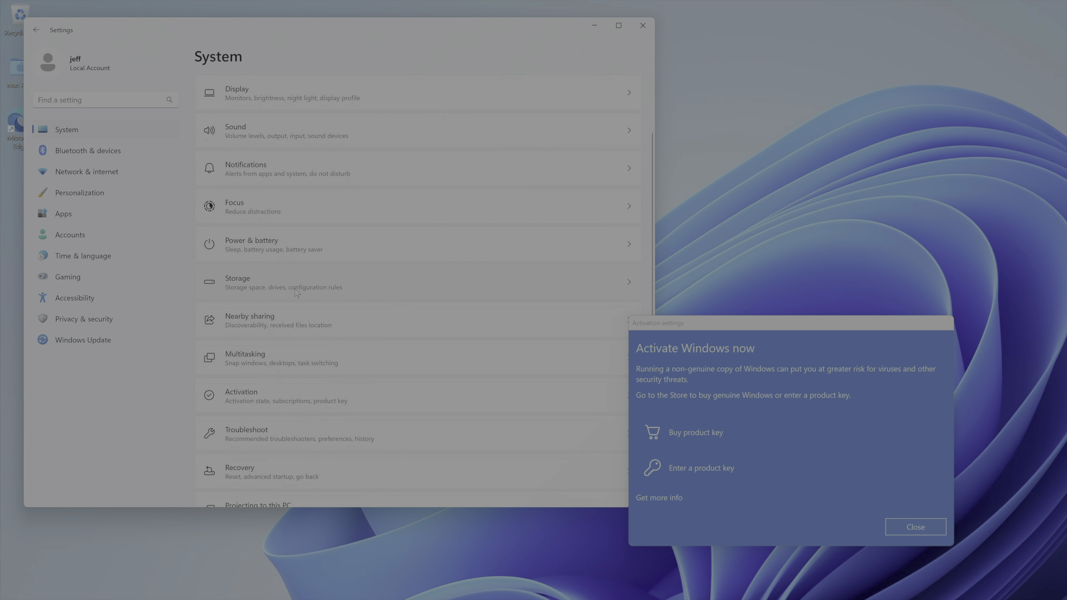
scroll(297, 293, "down", 3)
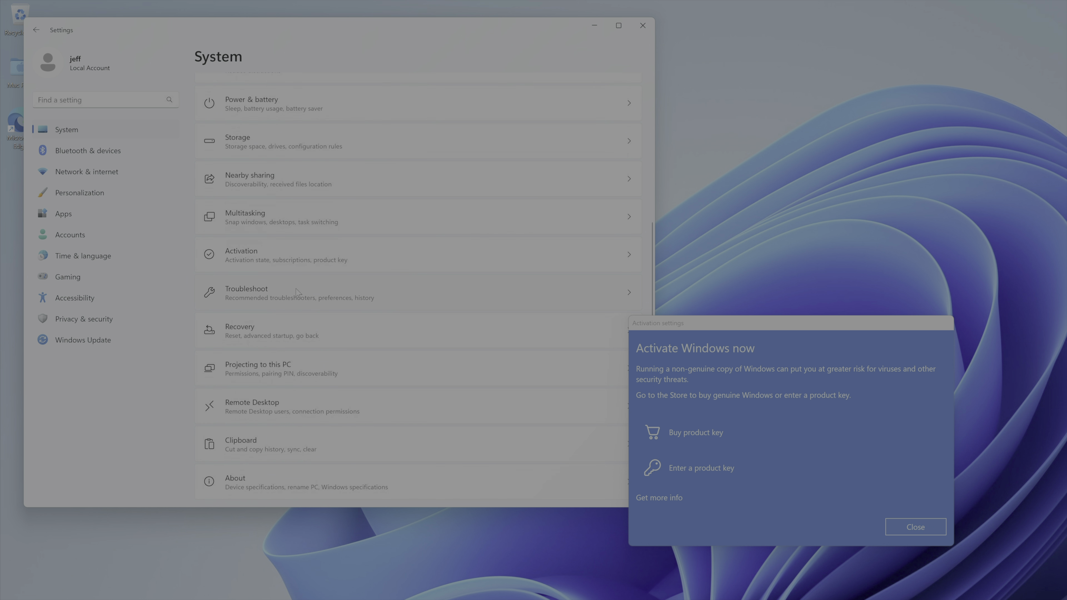
left_click(299, 470)
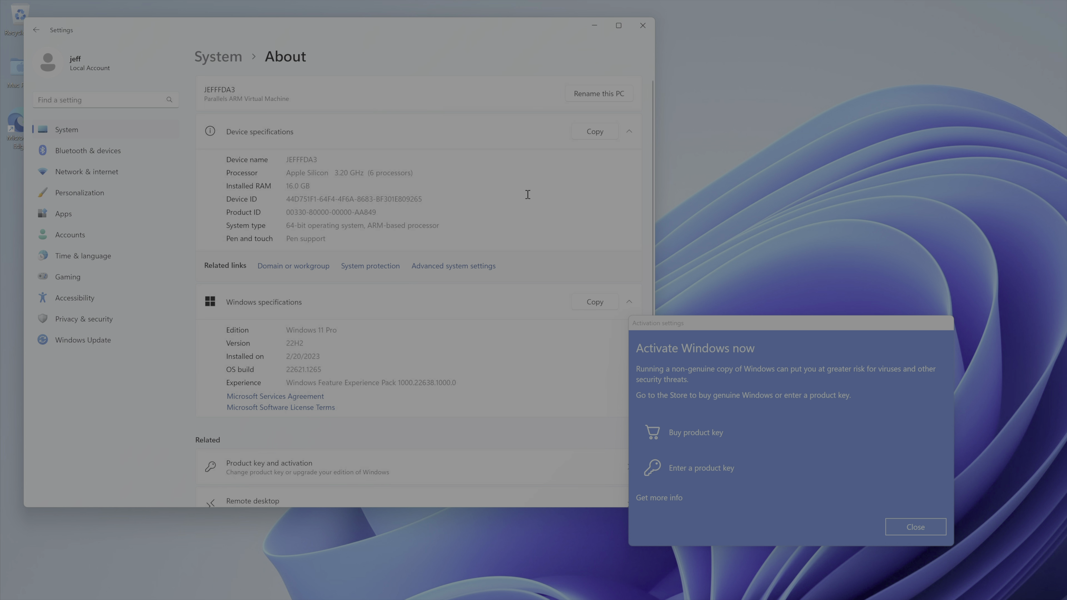
scroll(527, 194, "down", 3)
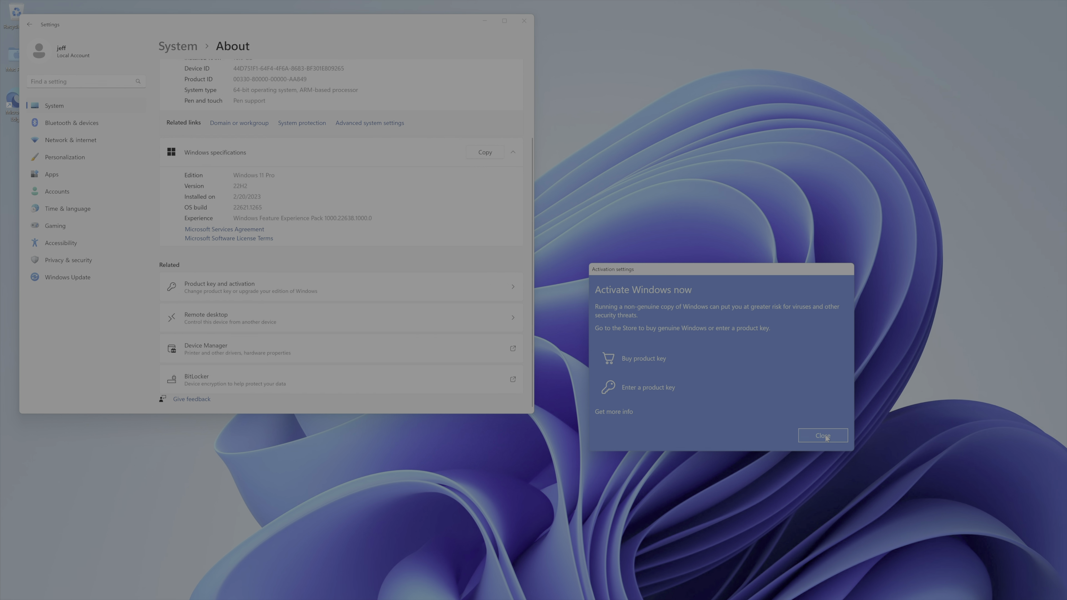
Dismiss the Activate Windows prompt and move the Settings window toward the centre of the desktop
left_click(1013, 534)
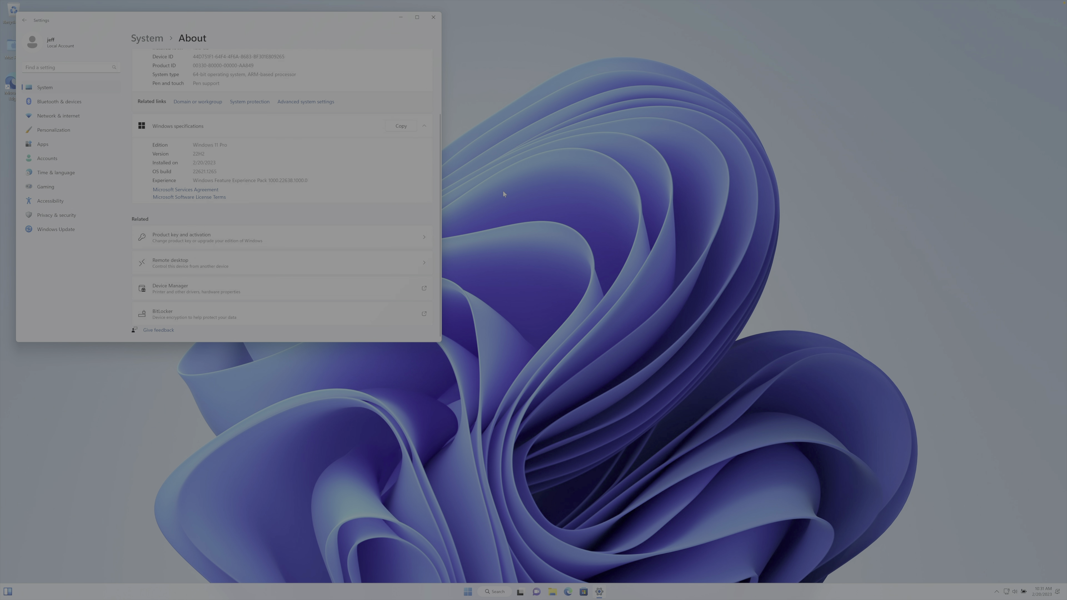
left_click_drag(286, 22, 560, 124)
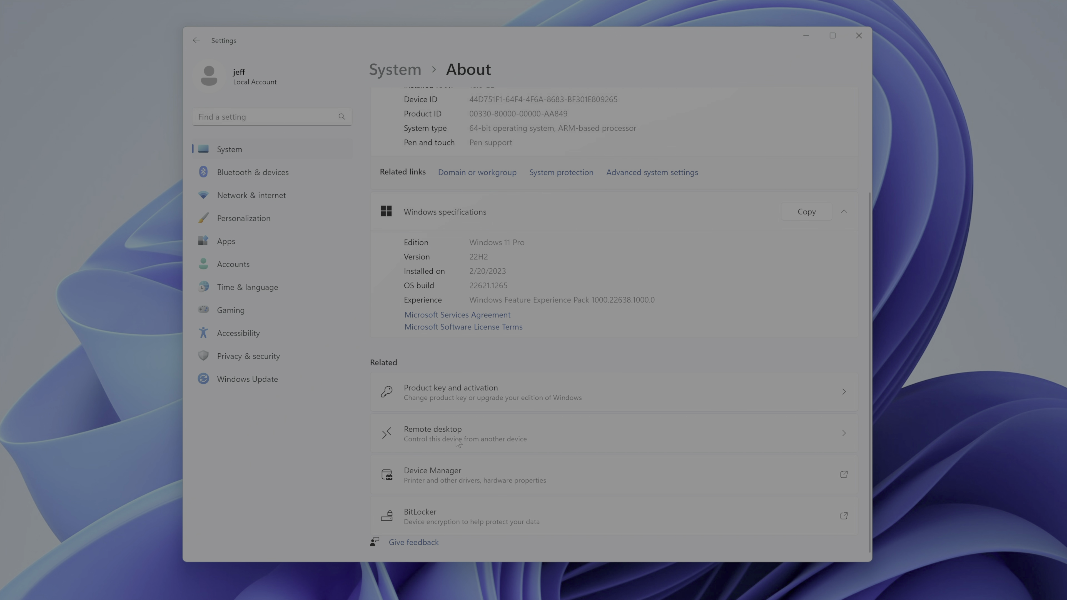
key("alt+F4")
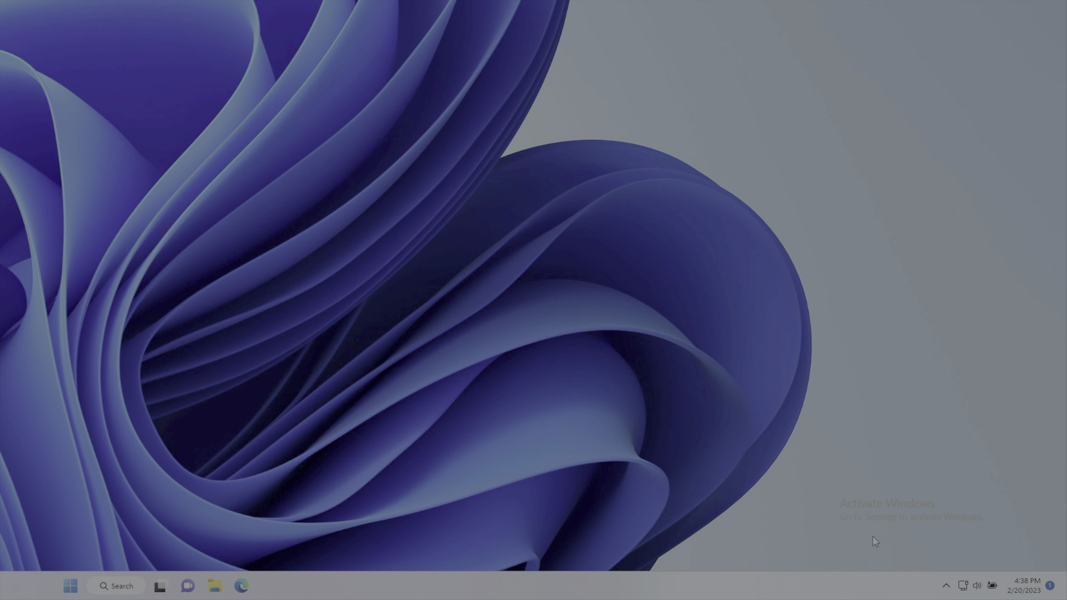
left_click_drag(858, 498, 1013, 479)
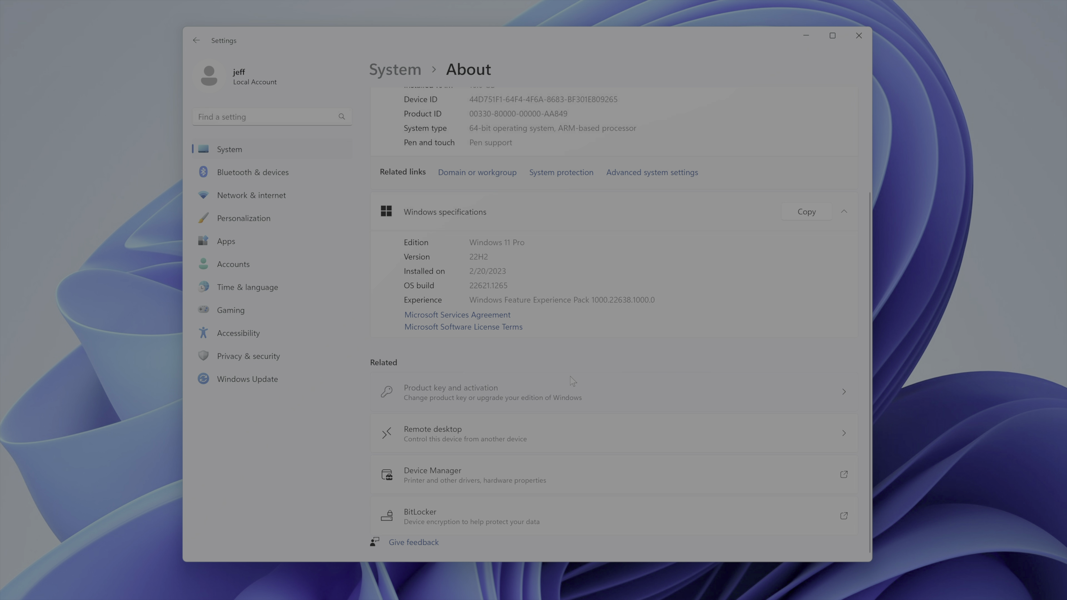
Bring up the product key and activation settings from the About page
left_click(572, 380)
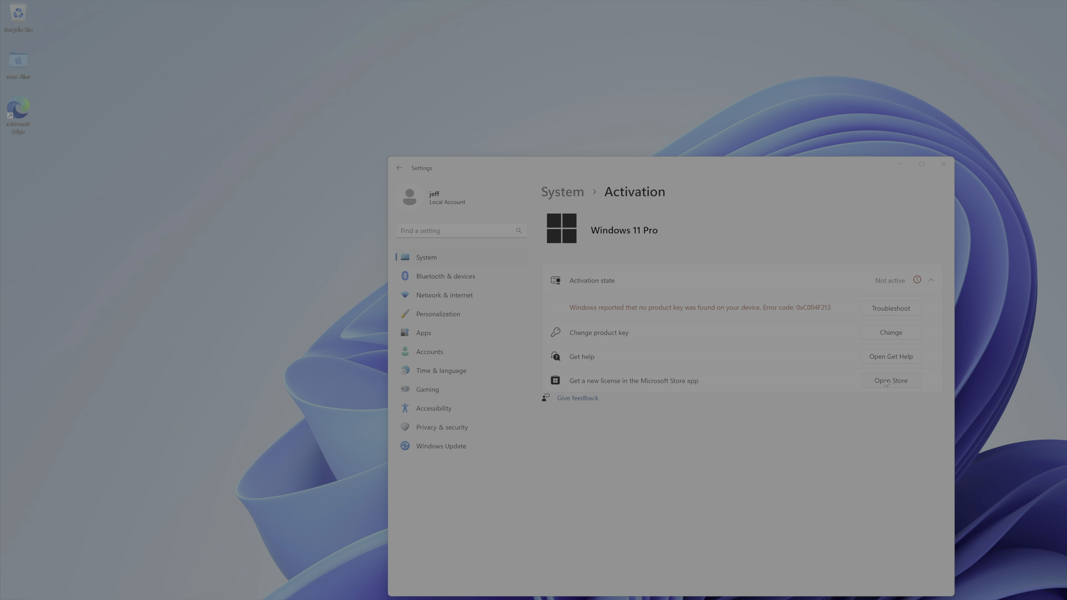
Open the Windows 10/11 Pro licence page in the Microsoft Store, review the purchase options, and close the Store
left_click(885, 383)
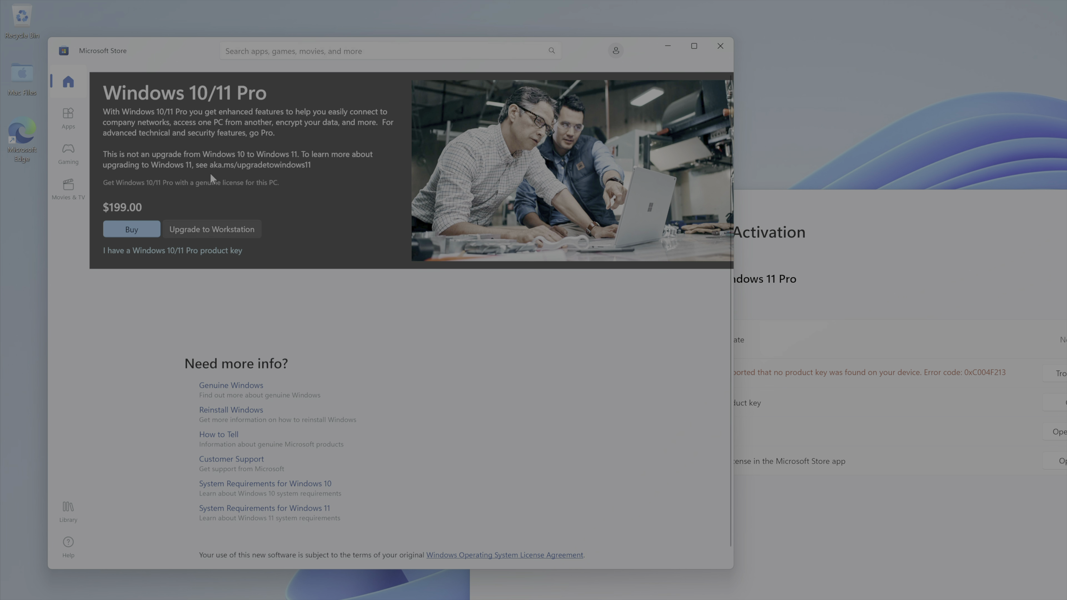
scroll(212, 175, "down", 1)
scroll(216, 180, "up", 1)
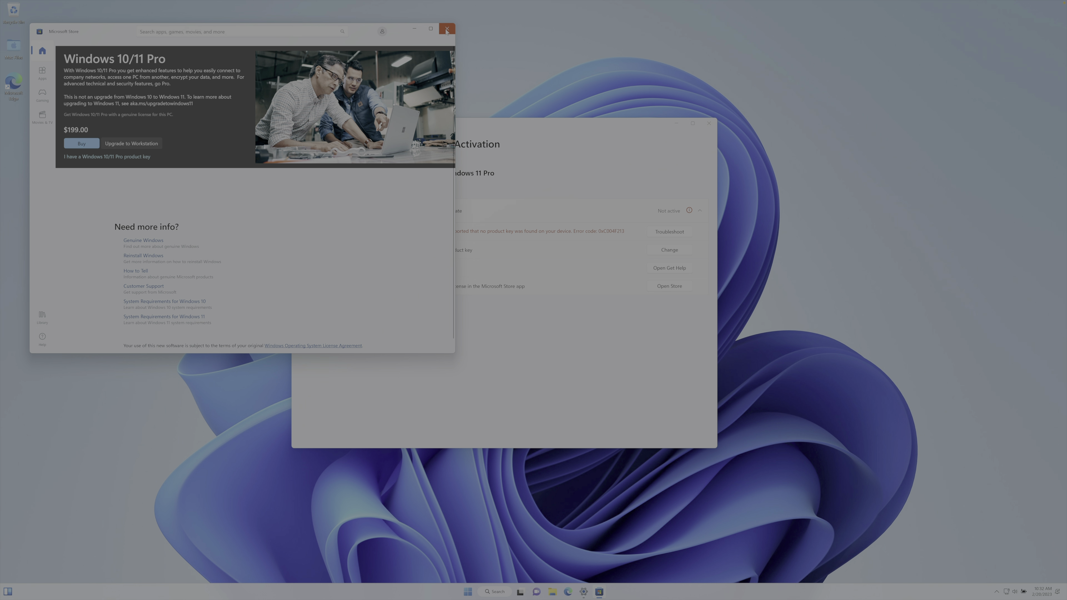
left_click(447, 30)
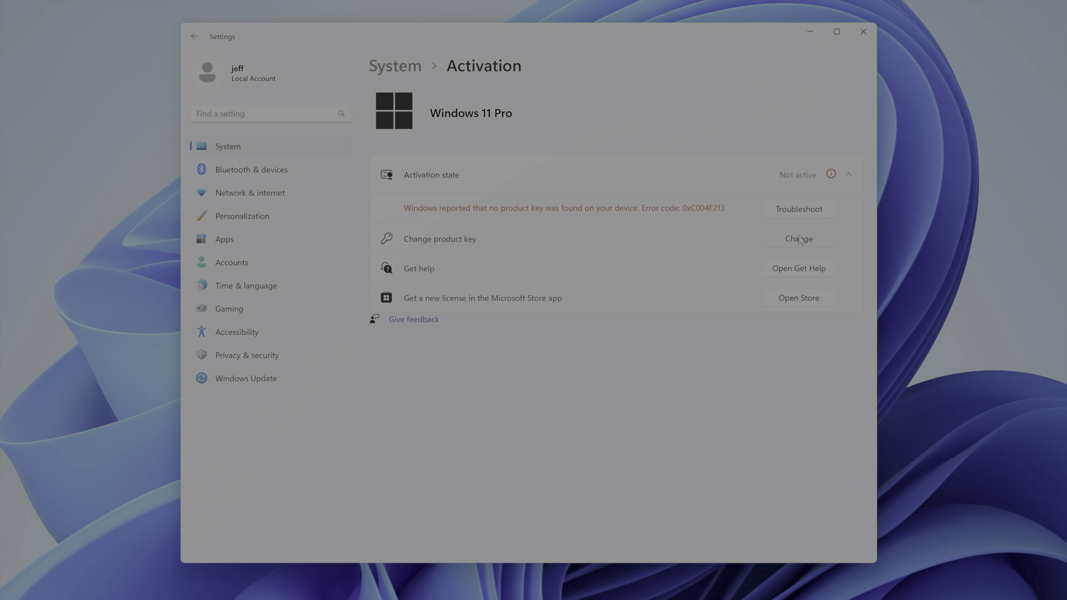
Inspect the dialog for entering a new Windows product key, cancel it, and leave the activation settings
left_click(800, 240)
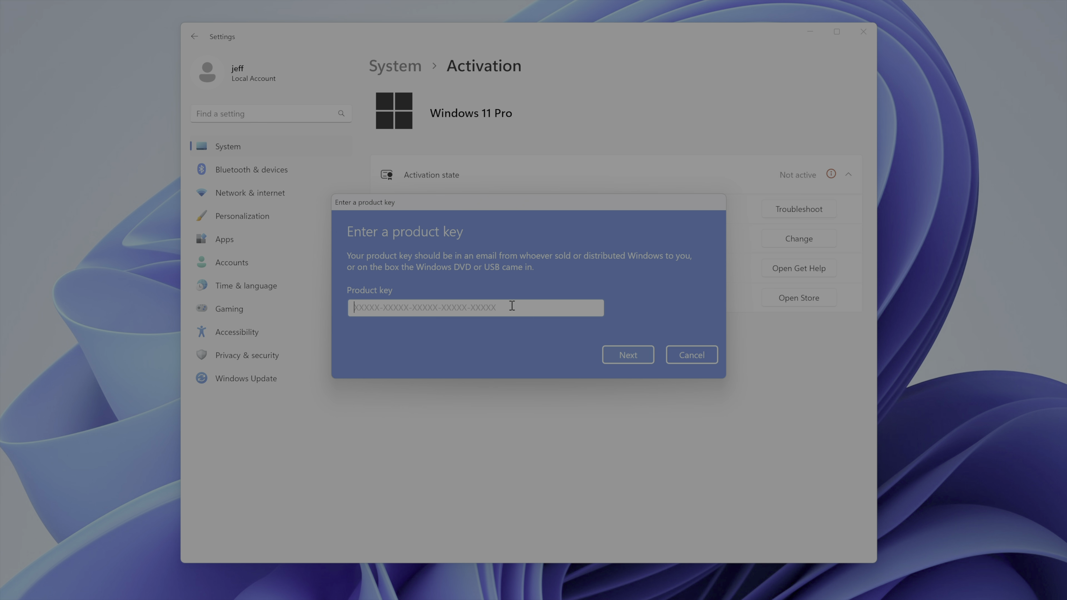
key("Escape")
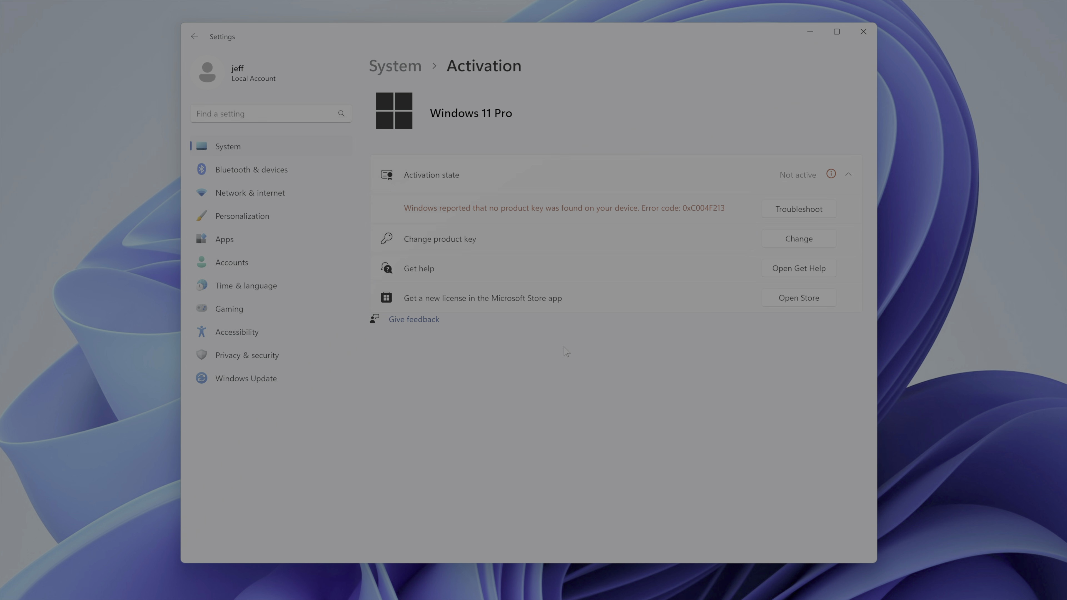
left_click(294, 152)
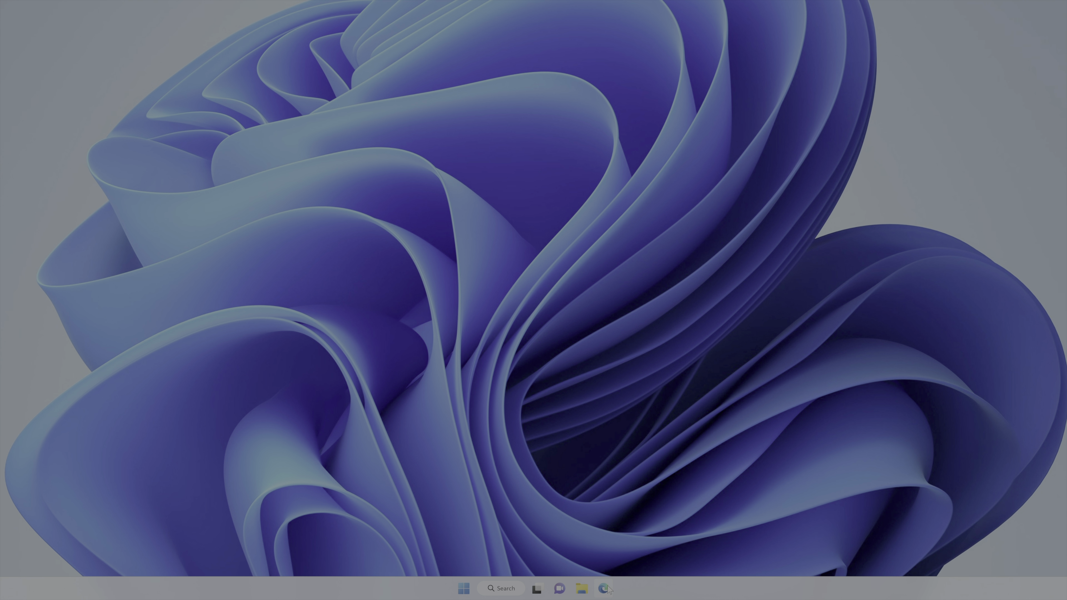
Switch to Microsoft Edge, go to the Steam store website (store.steampowered.com), and download the Steam installer for Windows
left_click(605, 589)
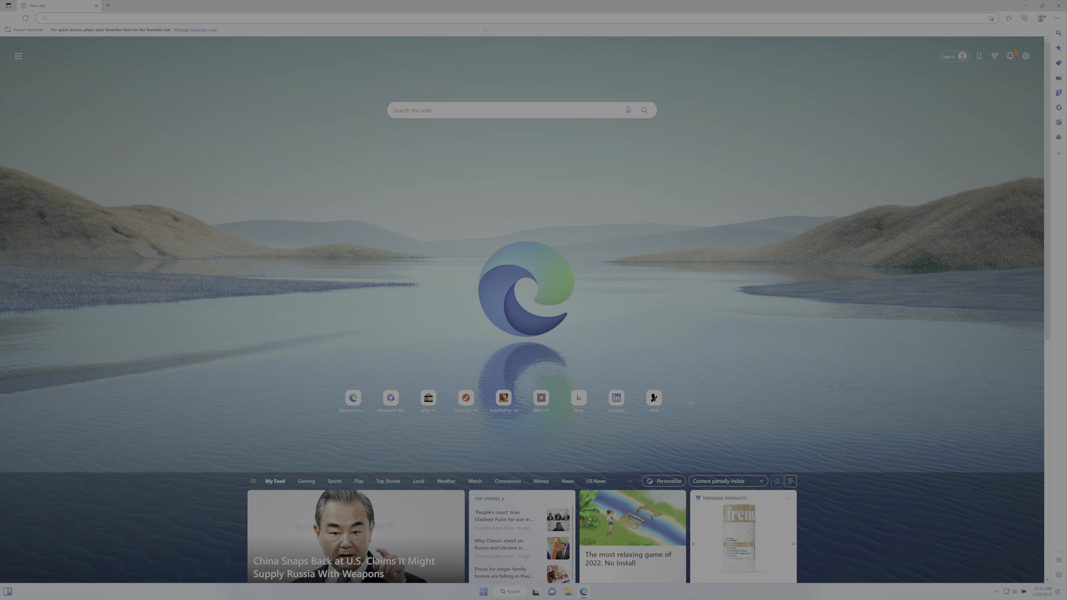
type("steampowered./")
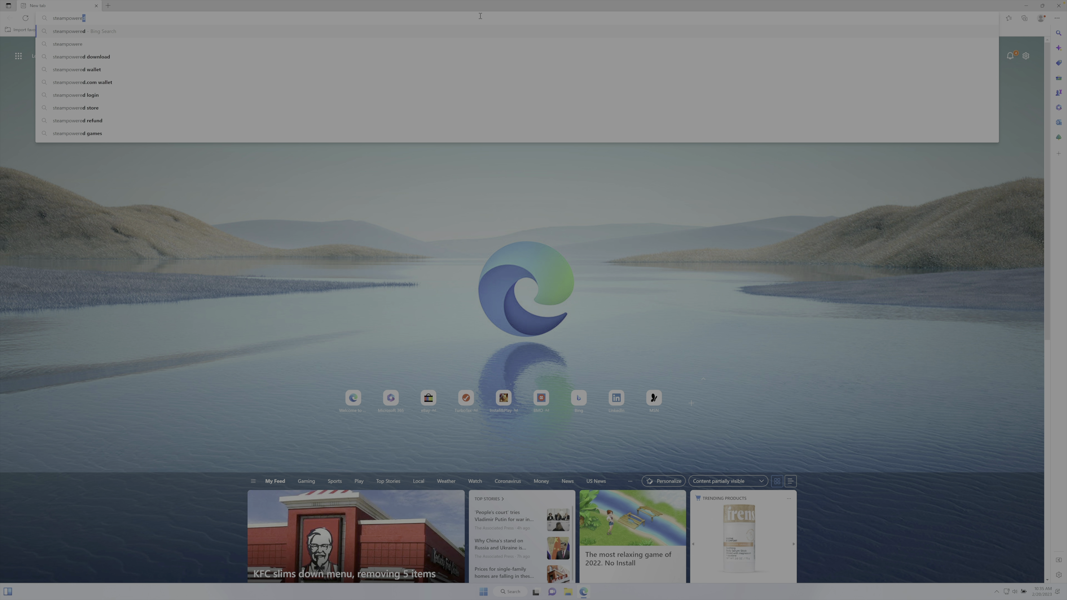
key("Return")
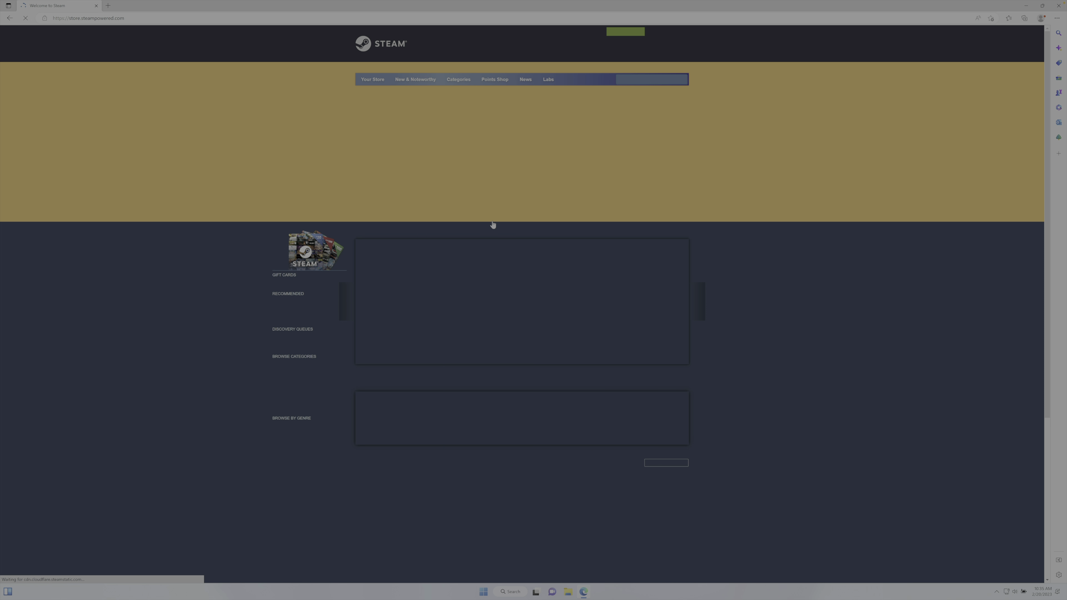
left_click(623, 31)
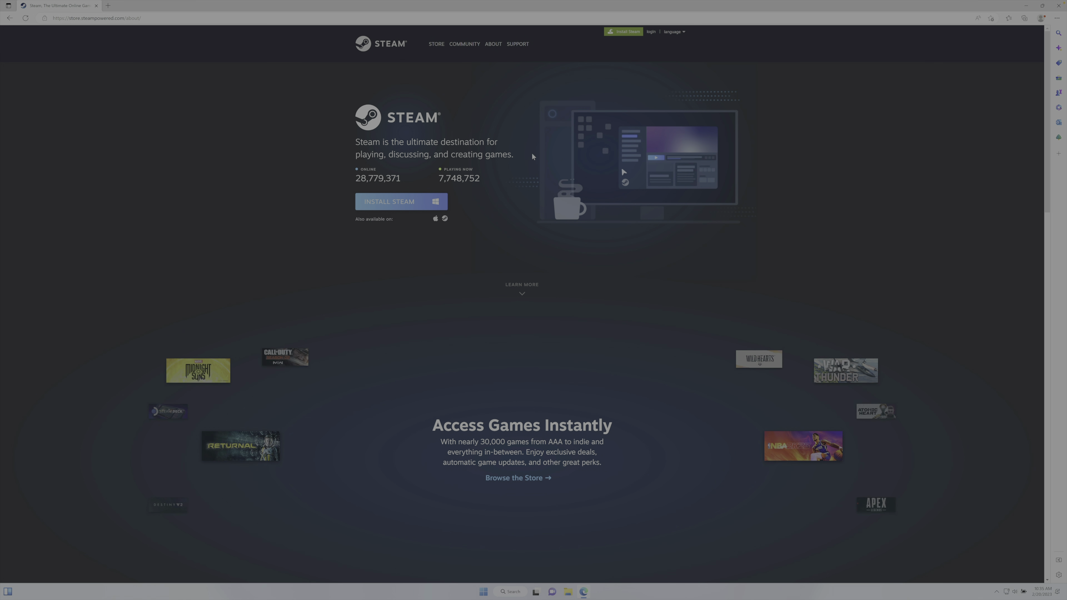
left_click(378, 205)
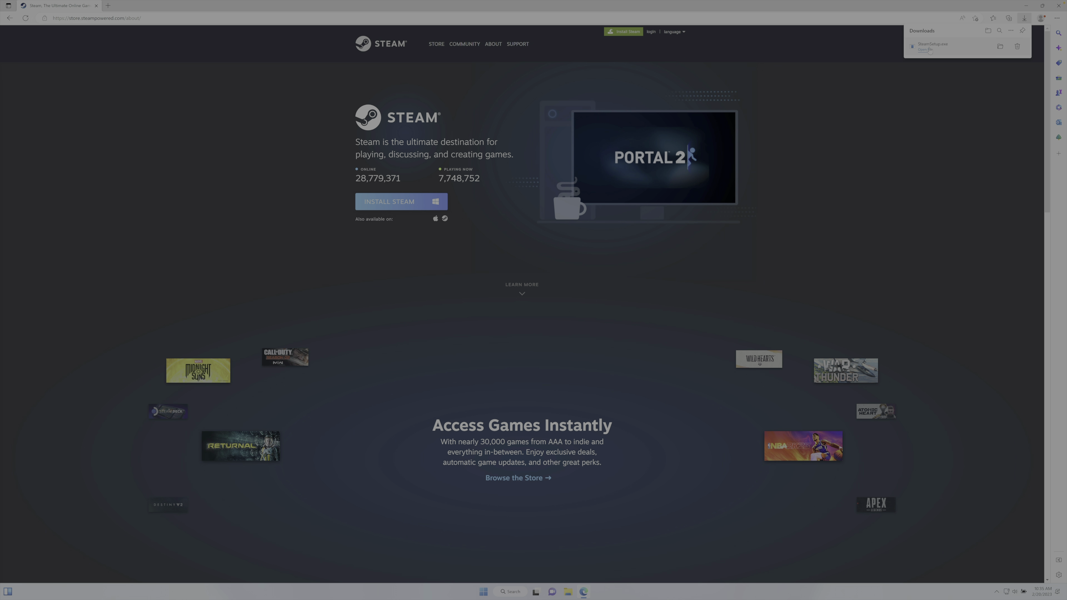
Run the downloaded Steam installer, allow it to make changes to the device, and finish setup with Run Steam enabled
left_click(926, 50)
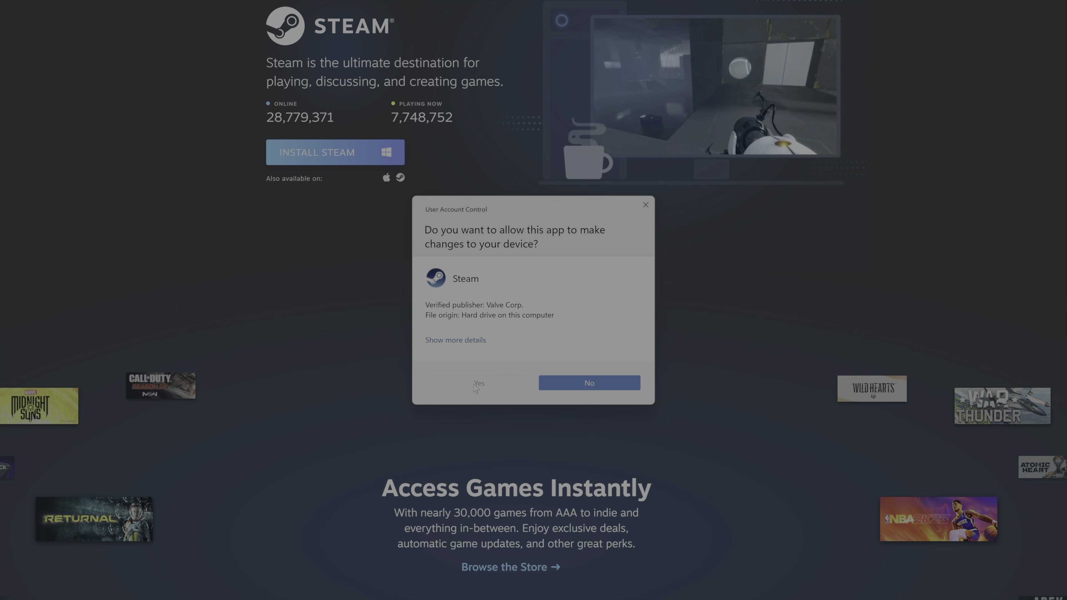
left_click(582, 380)
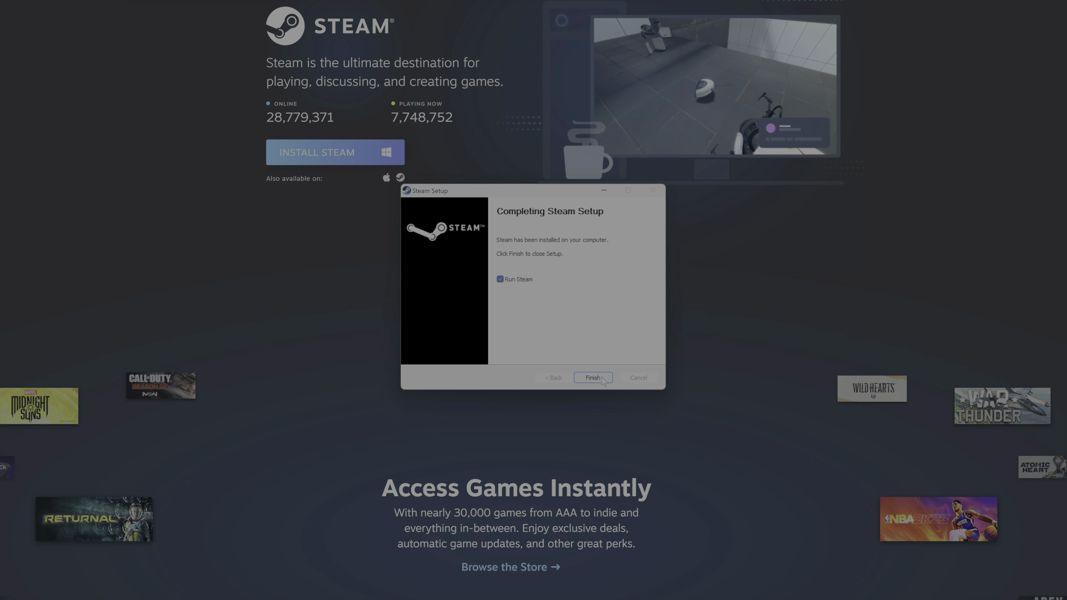
left_click(593, 377)
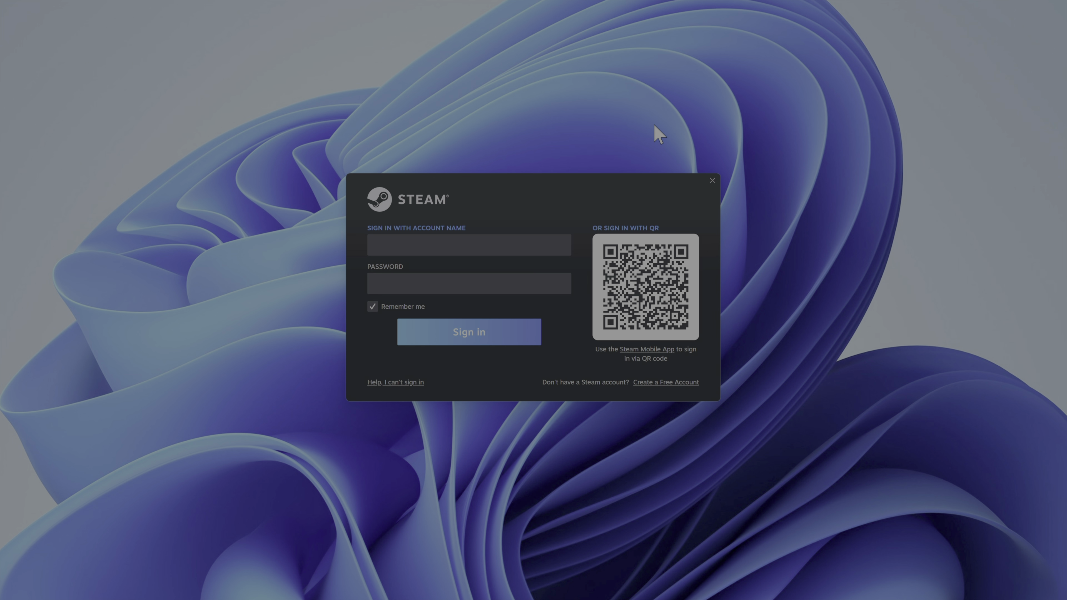
Sign in to Steam with the account name and password, and enter the Steam Guard verification code
left_click(476, 336)
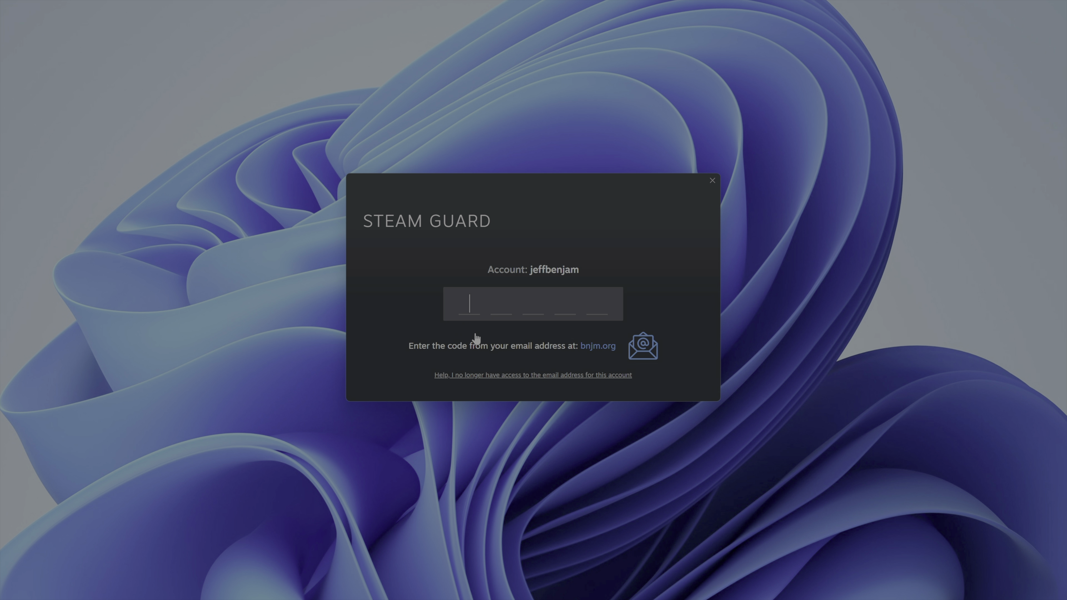
key("ctrl+v")
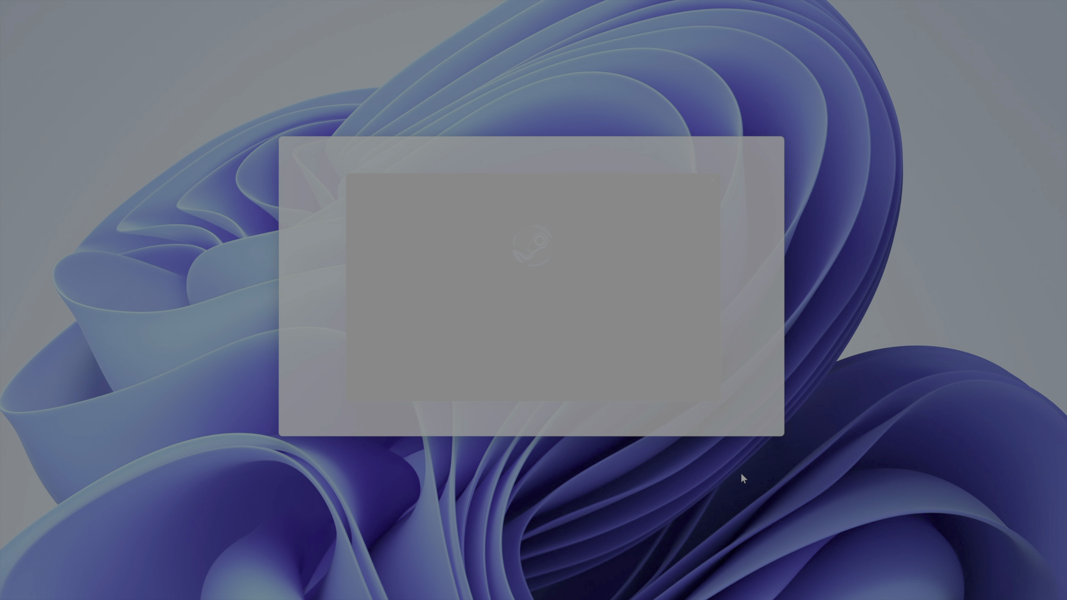
Start the installation of Rocket League from the Steam library
mouse_move(451, 172)
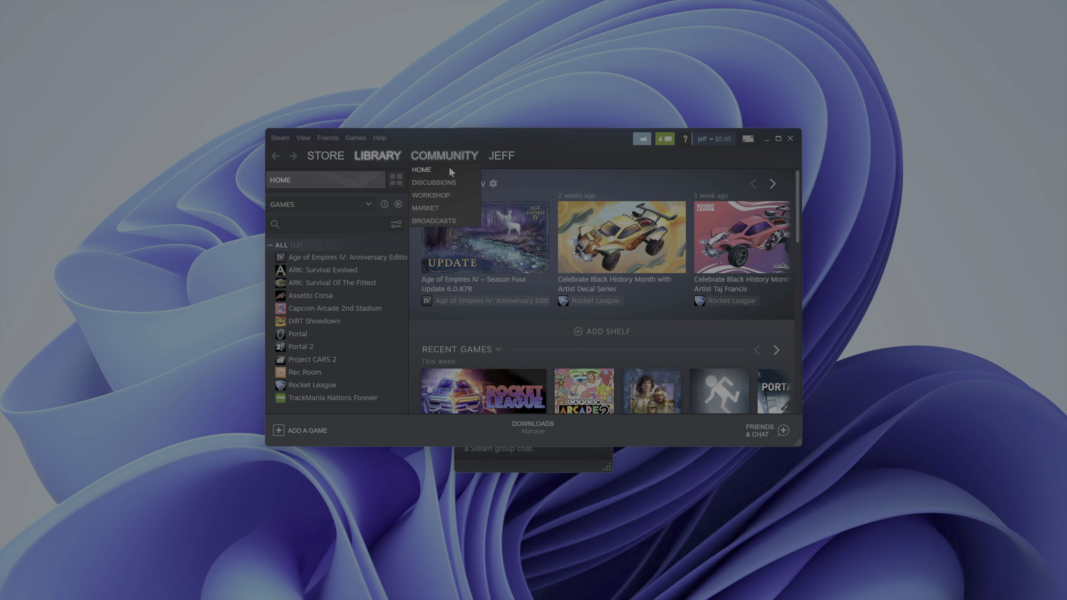
left_click(305, 385)
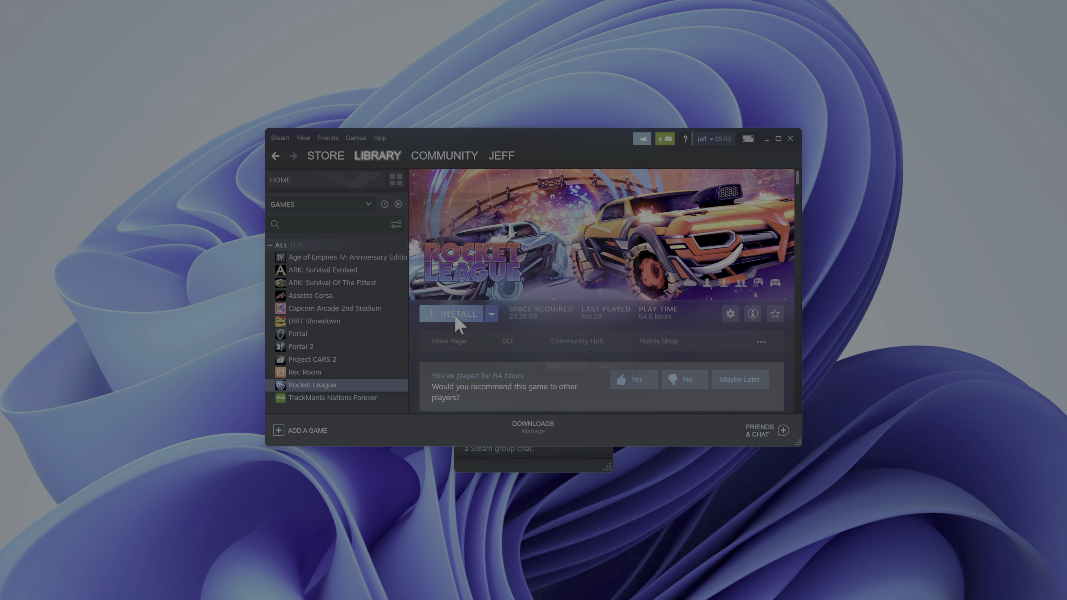
left_click(573, 378)
left_click(603, 132)
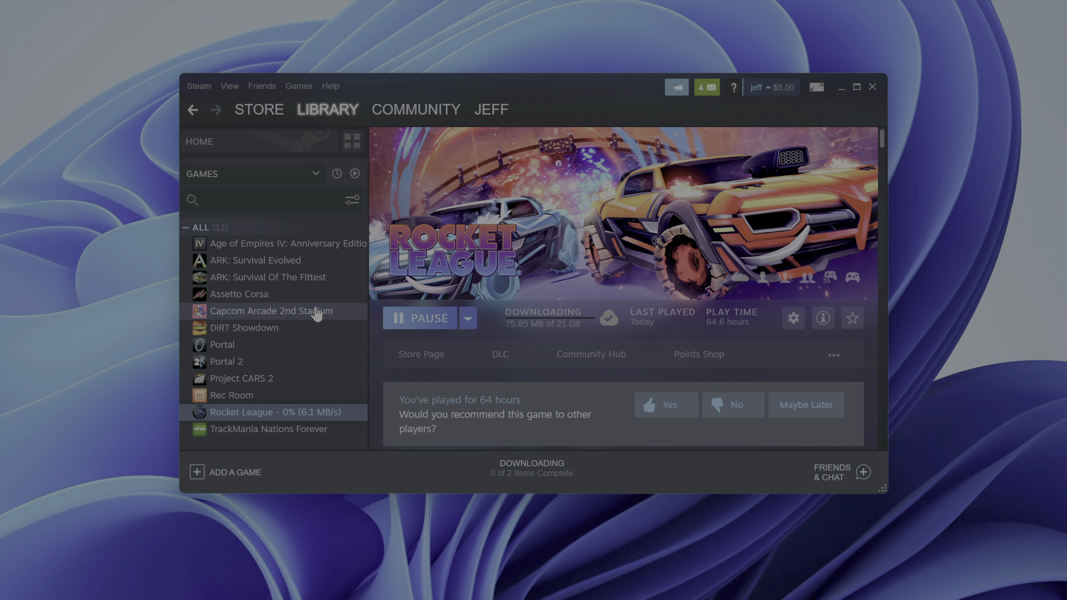
Install Capcom Arcade 2nd Stadium with desktop and start menu shortcuts, and dismiss the game's fatal application error
left_click(316, 313)
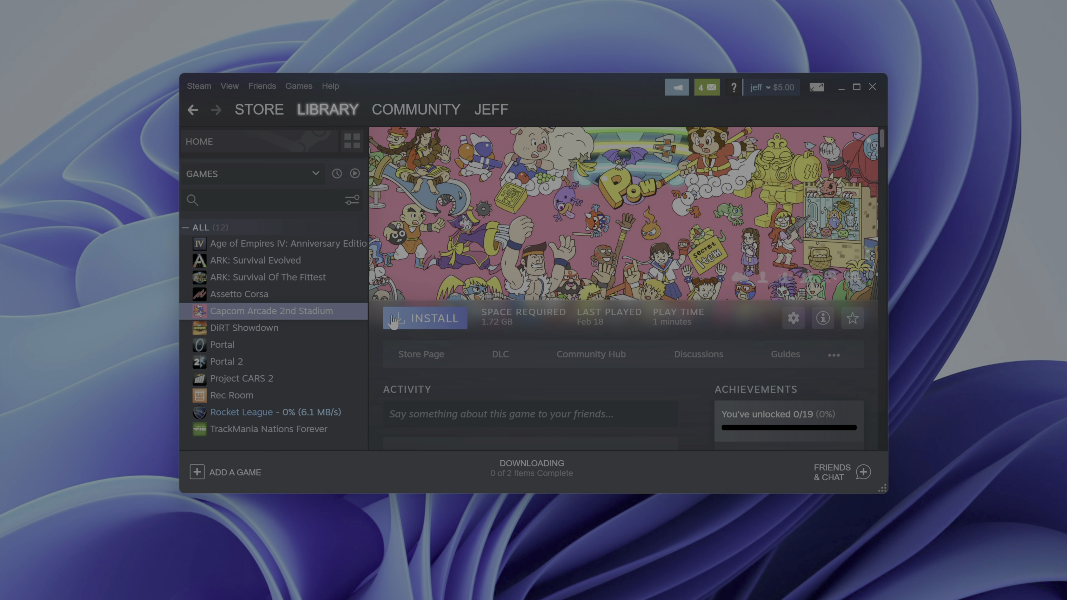
left_click(432, 320)
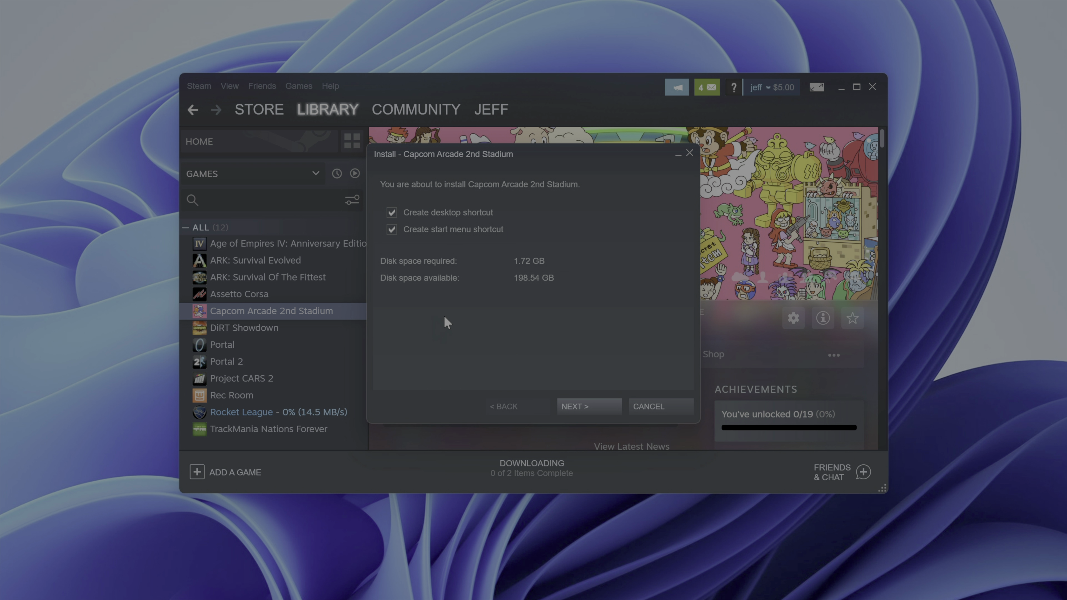
left_click(590, 406)
left_click(592, 407)
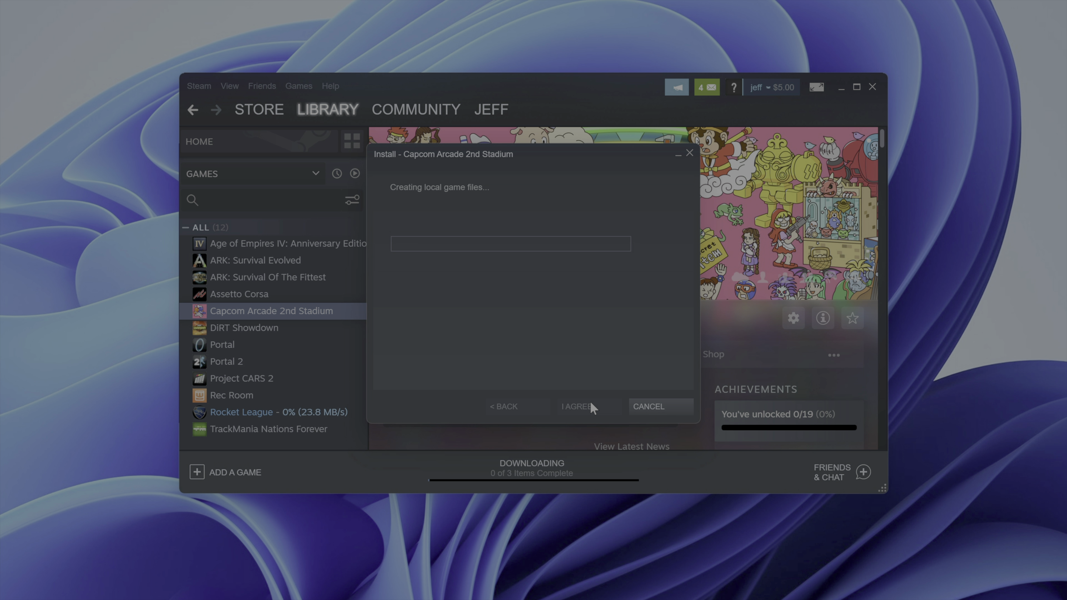
left_click(637, 406)
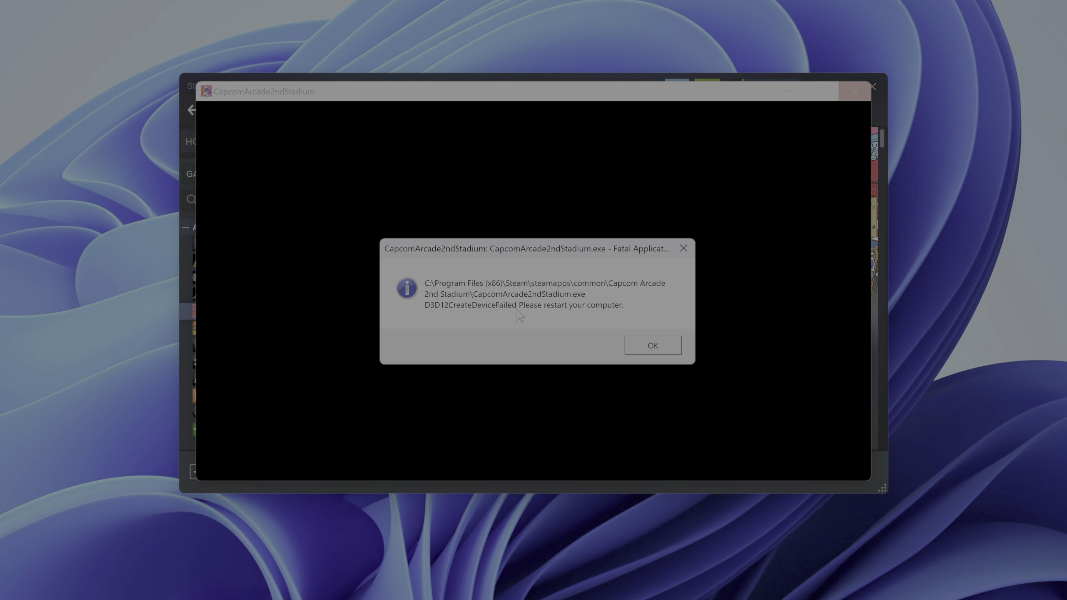
left_click(672, 349)
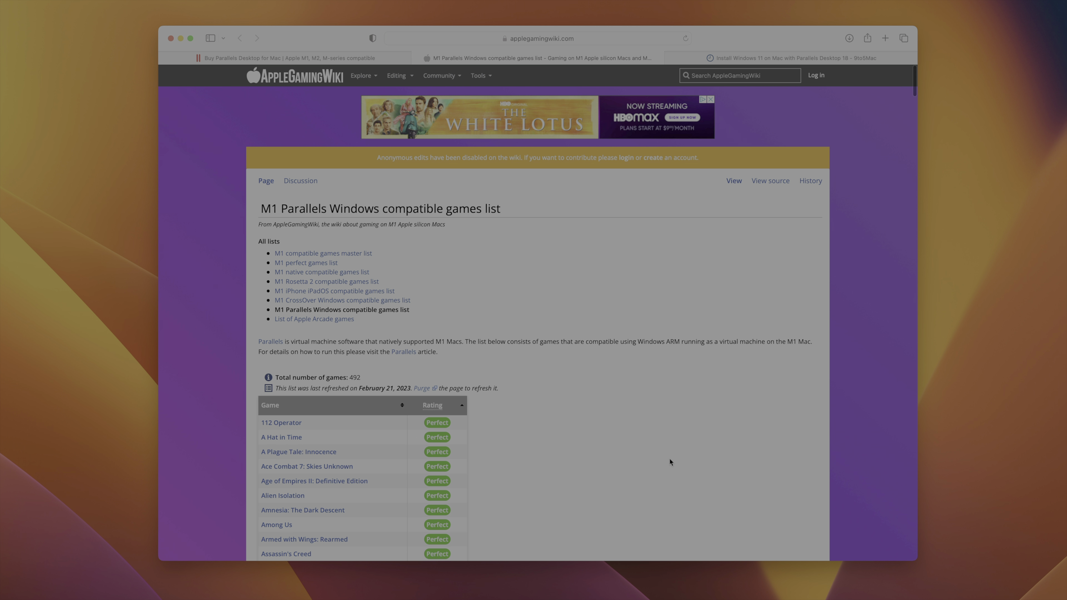
Look through the M1 Parallels Windows compatible games list on AppleGamingWiki in Safari, comparing game ratings
scroll(669, 458, "down", 10)
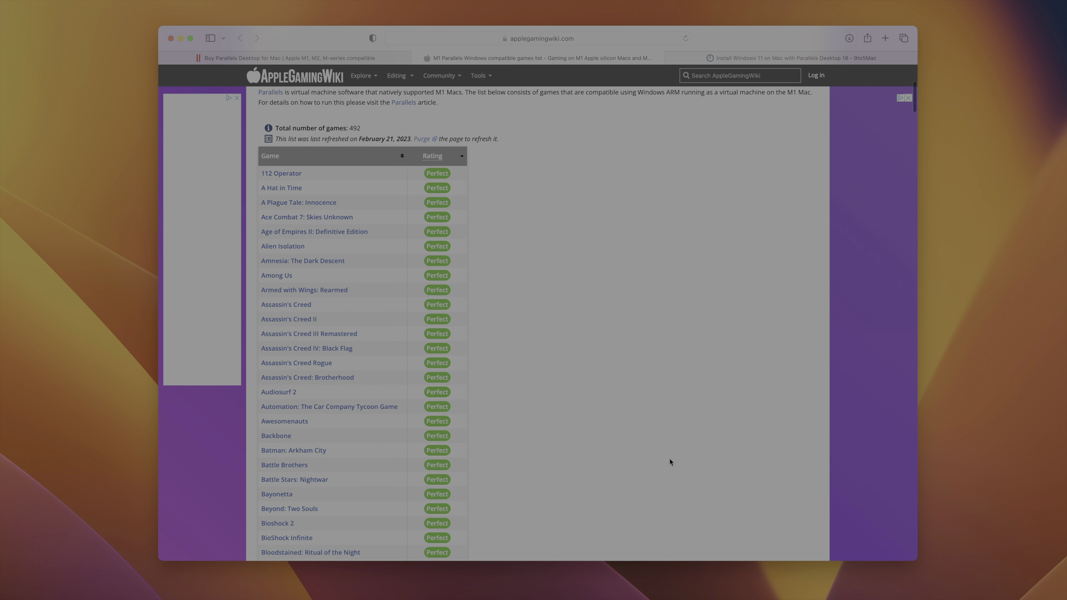
scroll(670, 461, "down", 20)
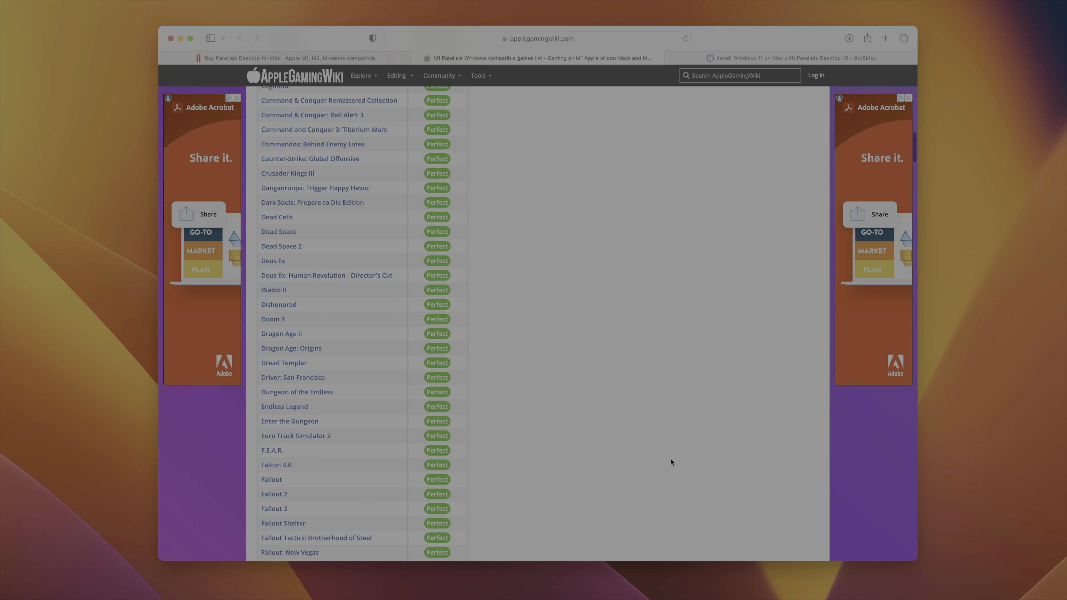
scroll(671, 460, "down", 20)
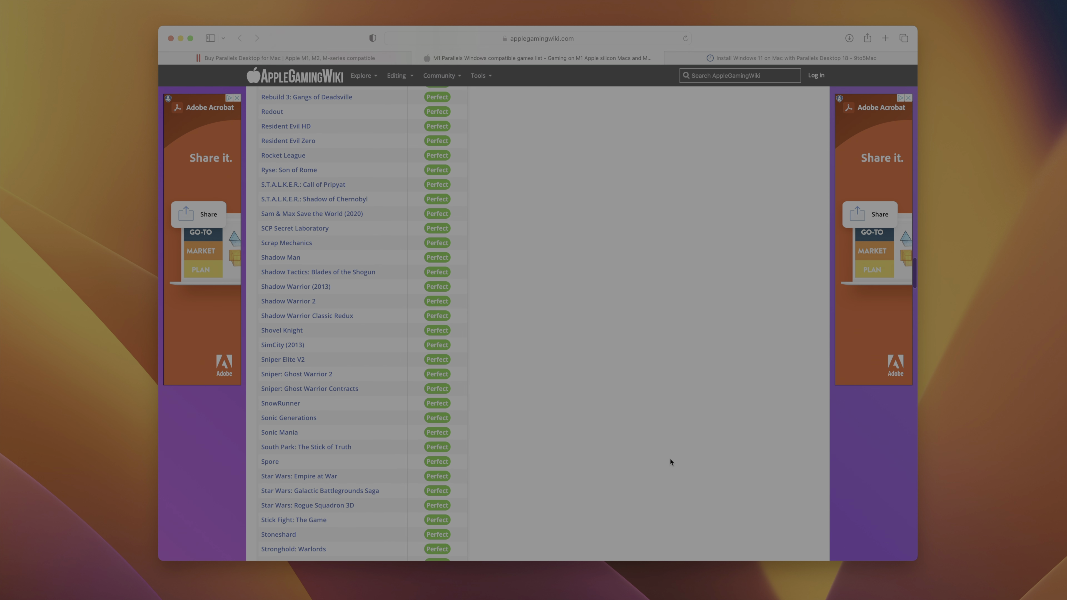
scroll(670, 458, "down", 20)
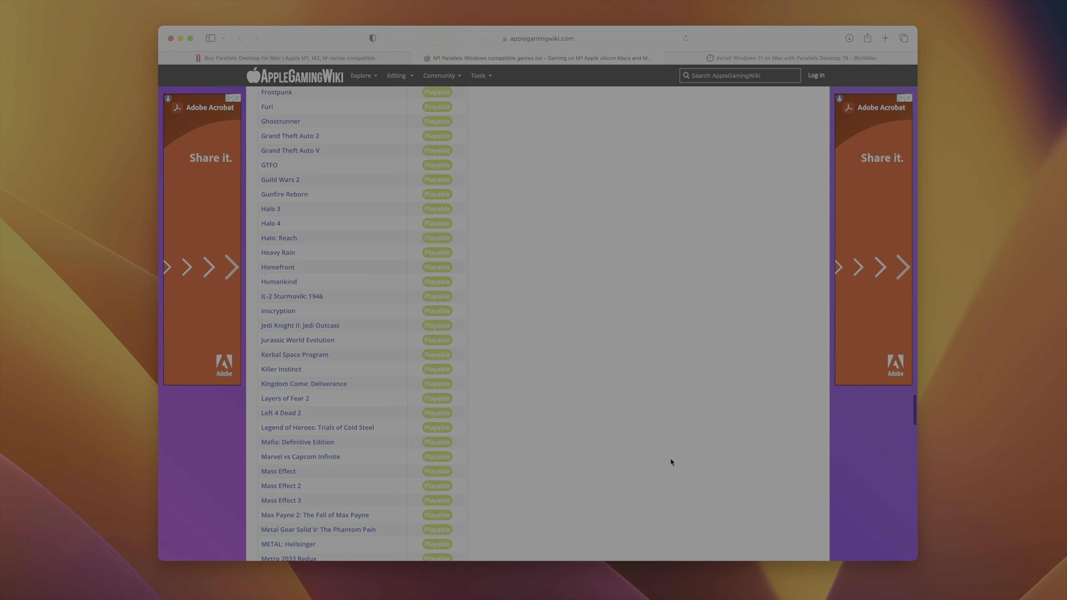
scroll(671, 462, "up", 20)
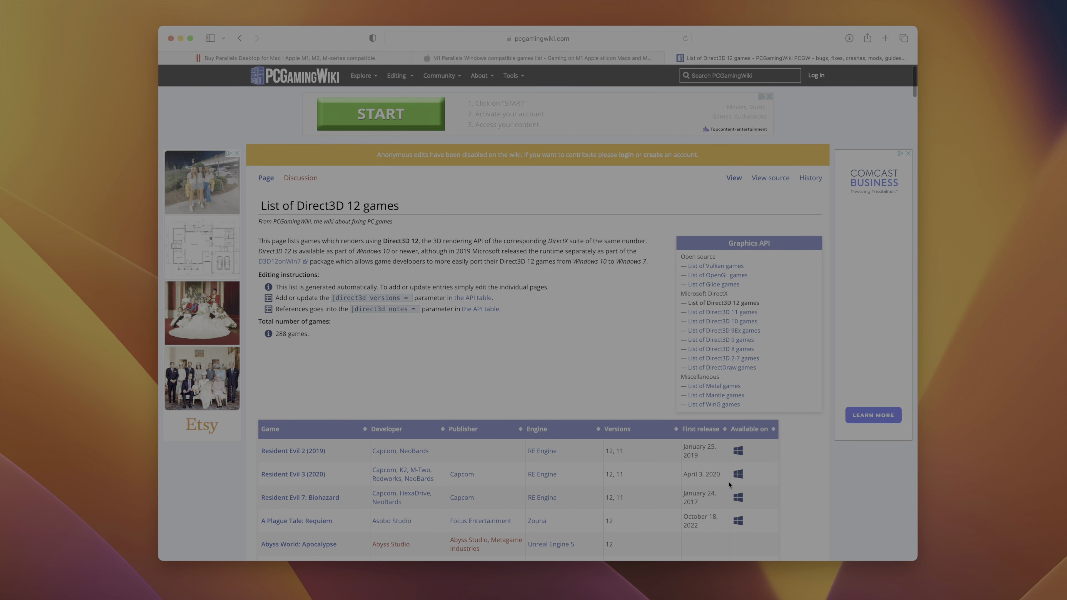
Look through PCGamingWiki's list of Direct3D 12 games and the Direct3D versions each one uses
scroll(728, 481, "down", 10)
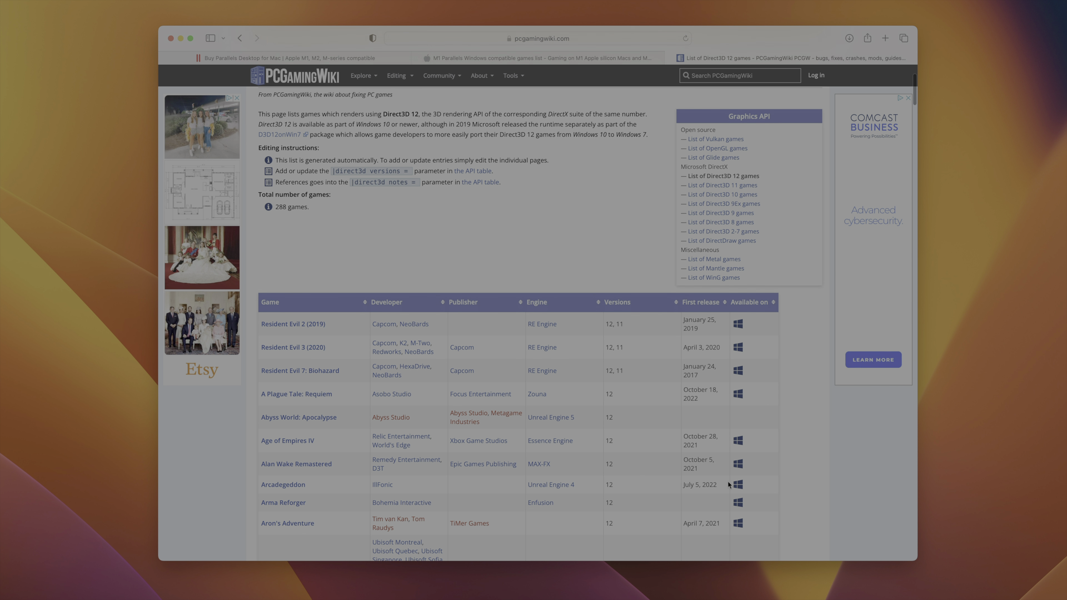
scroll(728, 484, "down", 20)
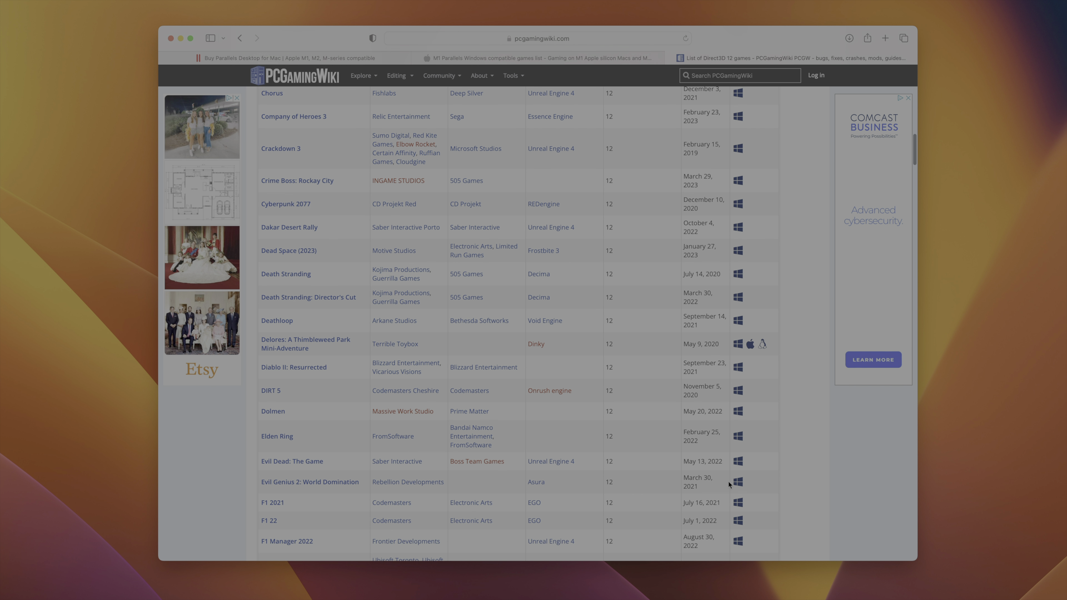
scroll(728, 484, "down", 20)
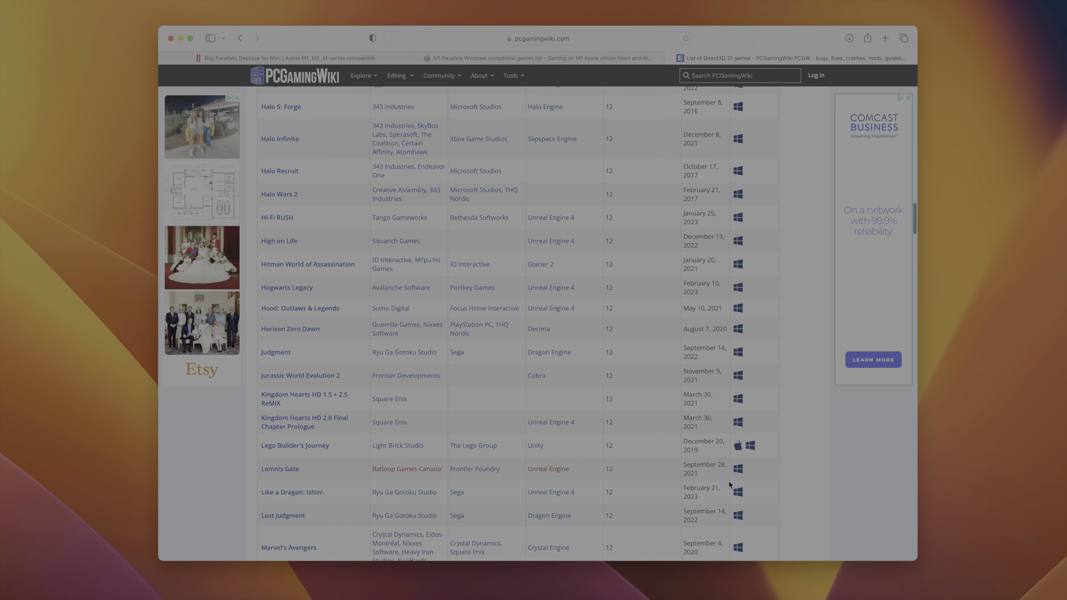
scroll(729, 484, "up", 20)
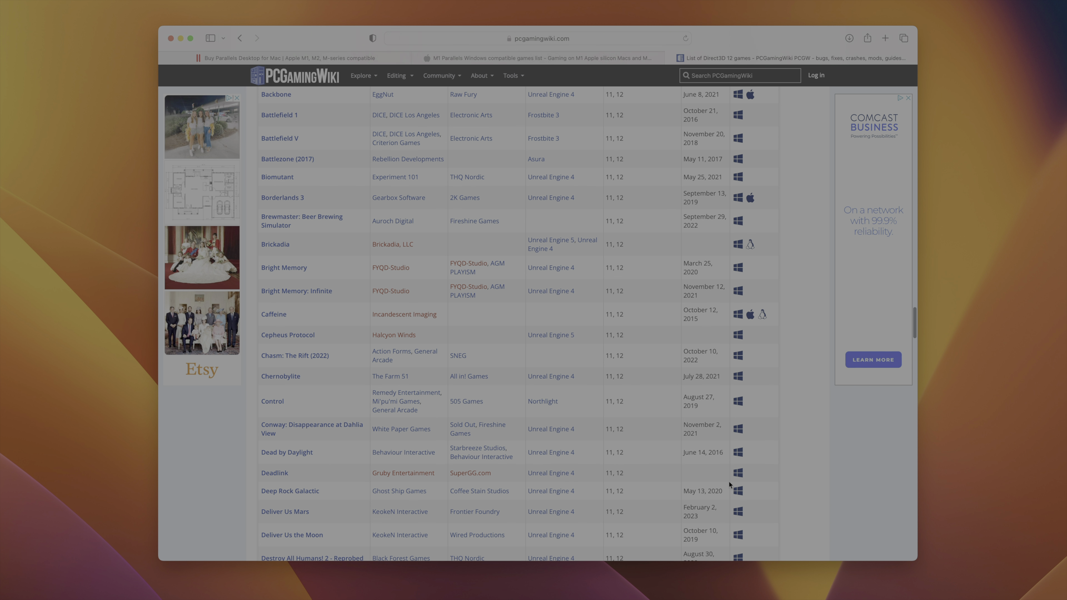
scroll(730, 485, "up", 20)
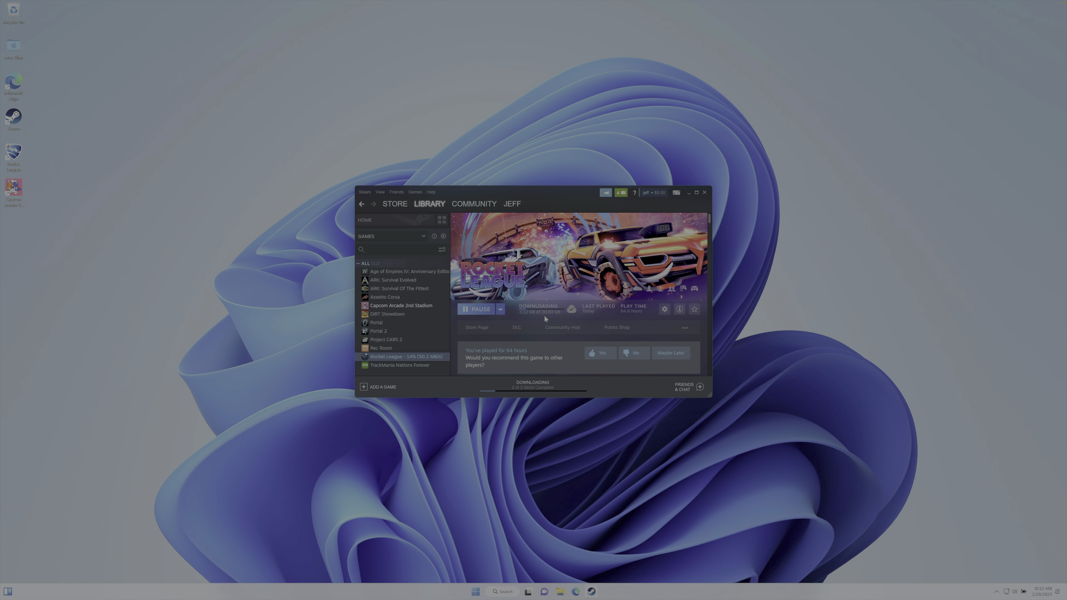
Switch from the full-screen Windows 11 virtual machine to the macOS desktop
key("ctrl+Left")
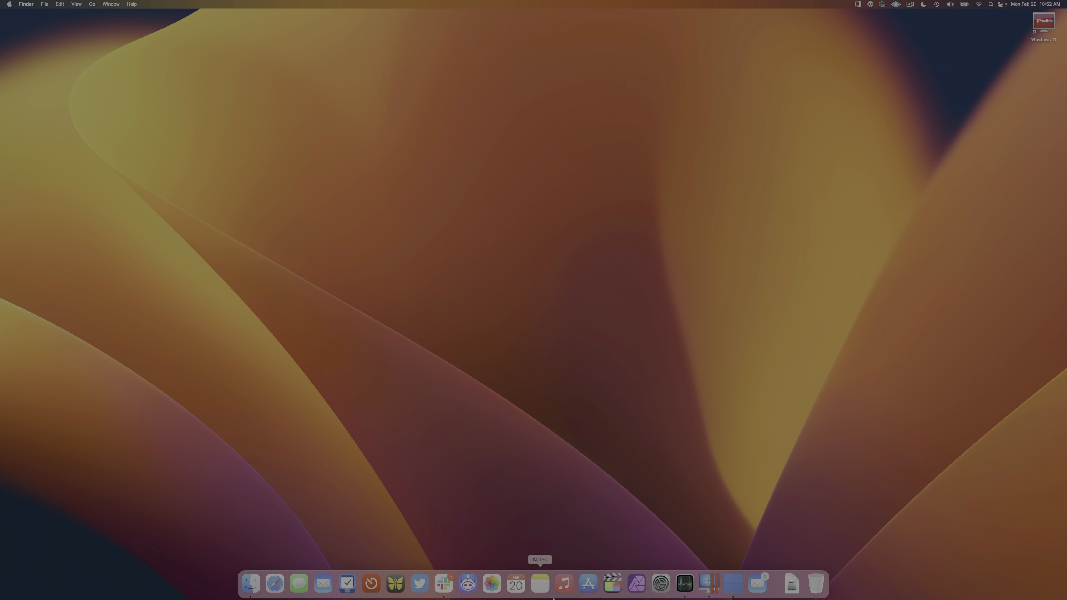
Check the Xbox Wireless Controller's connection in the Mac's Bluetooth settings, and close System Settings
left_click(662, 581)
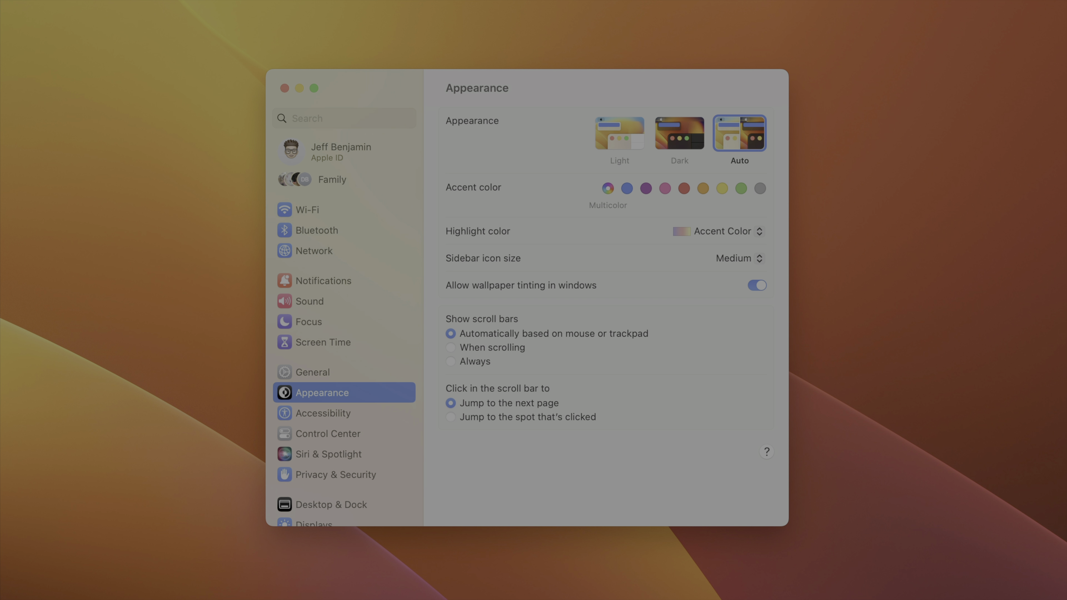
left_click(367, 234)
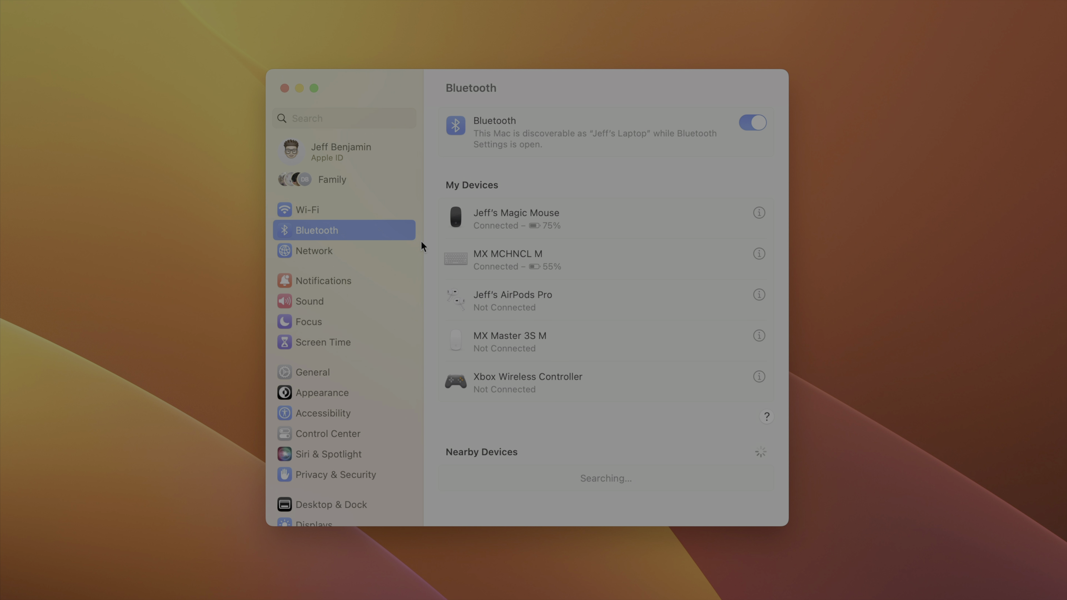
mouse_move(562, 395)
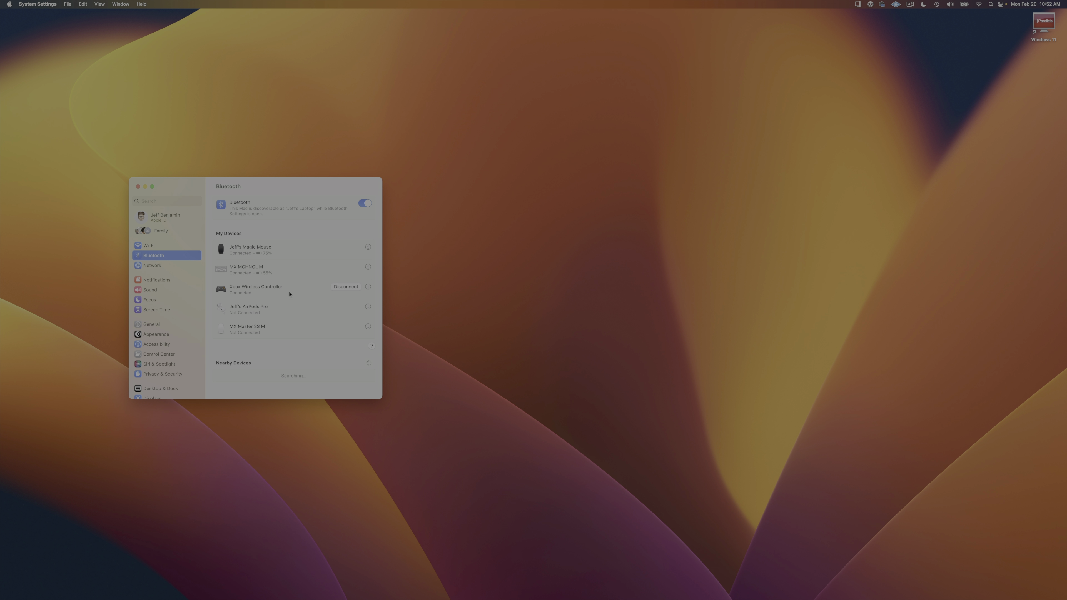
left_click(138, 187)
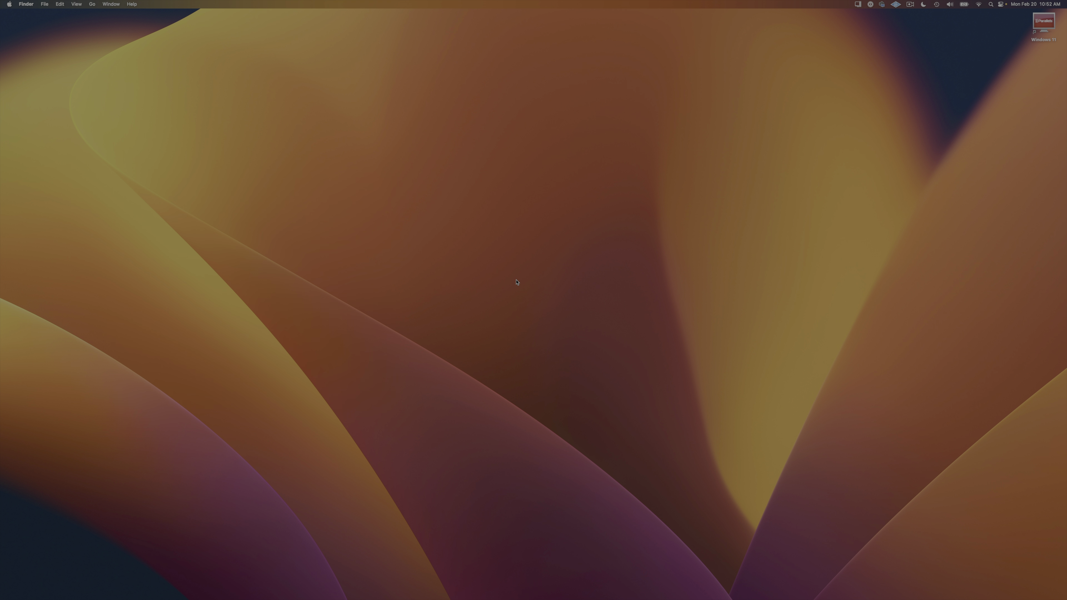
Return to the Windows 11 virtual machine, minimize Steam, and open the Windows Bluetooth & devices settings
key("ctrl+Right")
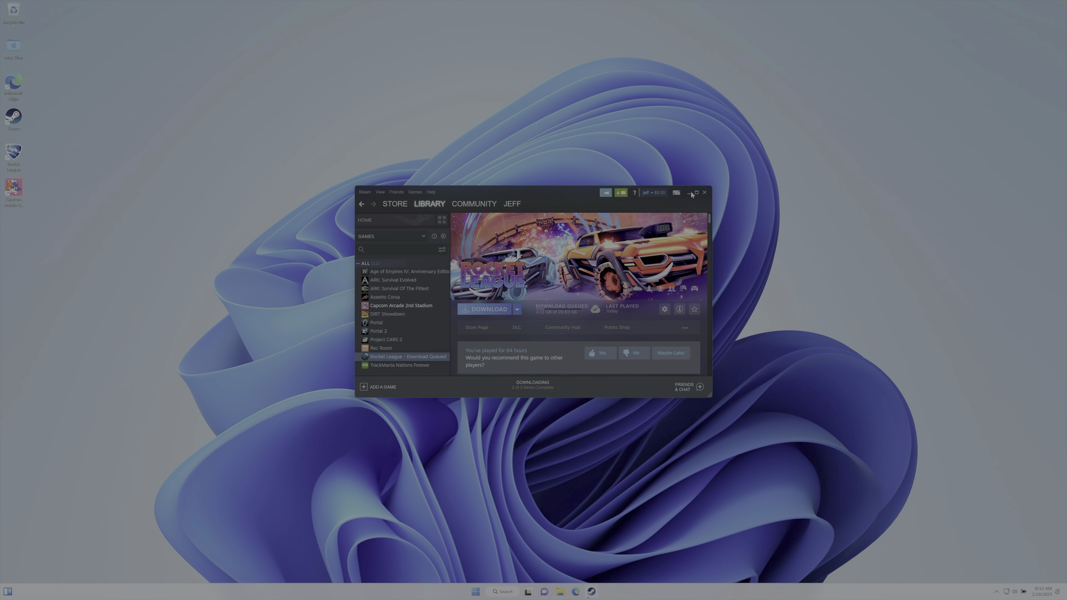
left_click(688, 193)
left_click(475, 591)
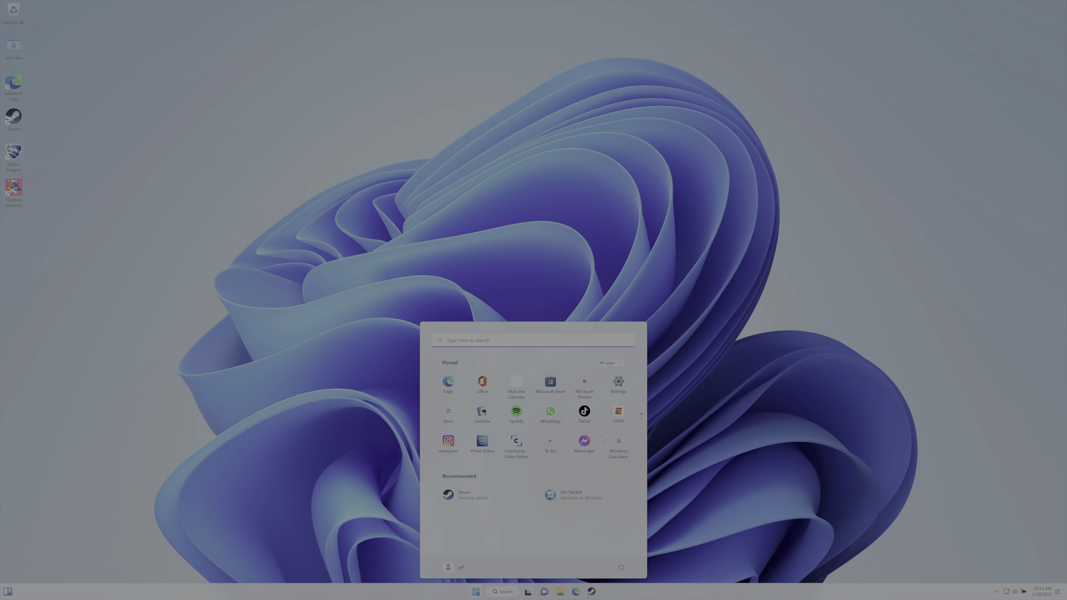
left_click(619, 381)
left_click(257, 182)
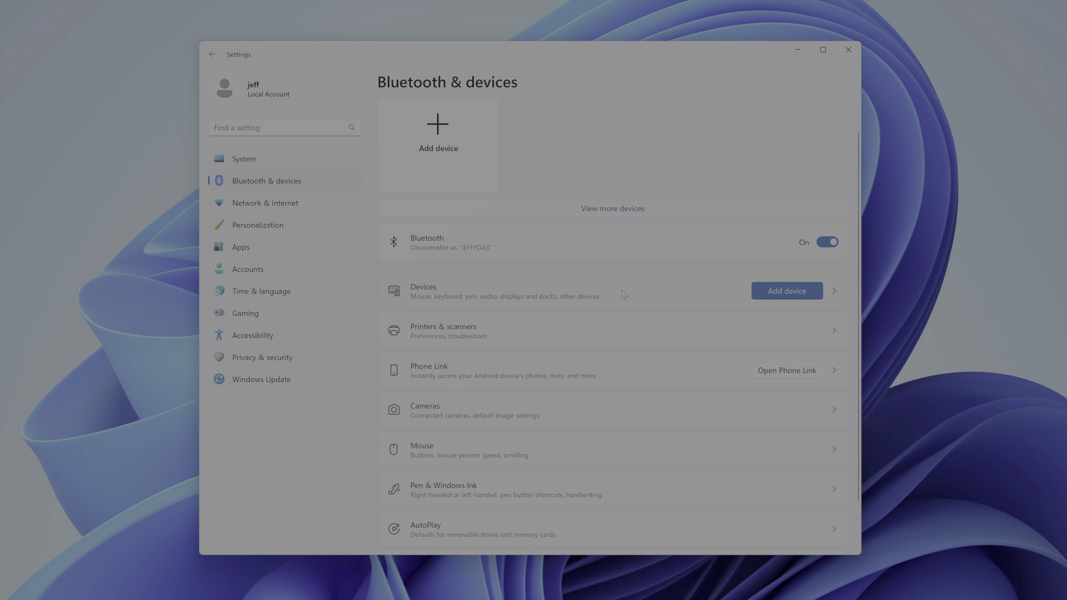
Check the Virtual Xbox Controller entry in the Windows device list, close Settings, and bring Steam back up
left_click(650, 311)
scroll(567, 370, "down", 3)
scroll(568, 369, "down", 1)
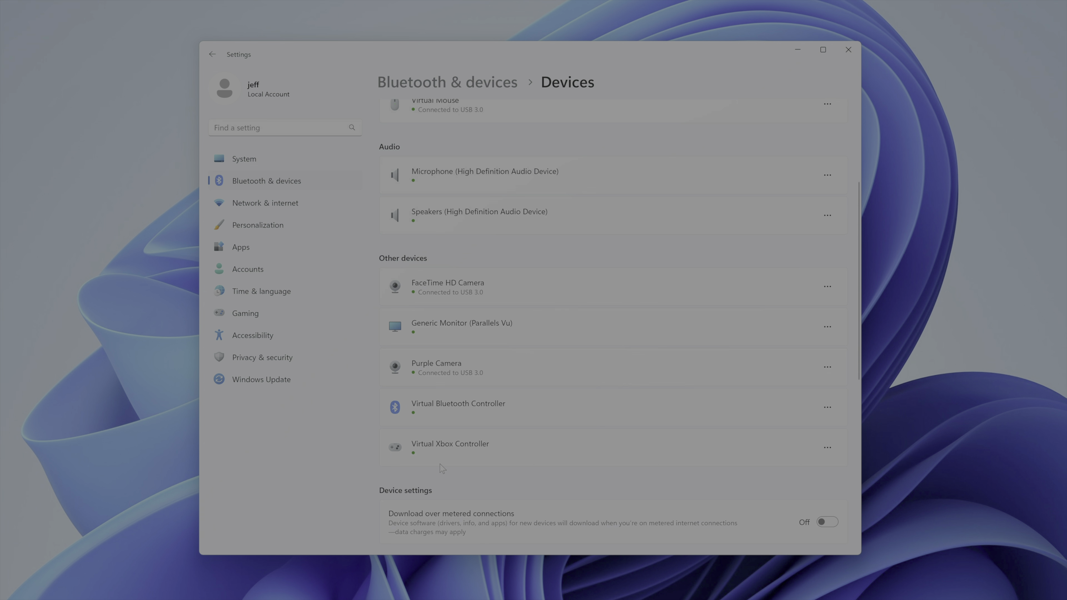
left_click(828, 448)
left_click(538, 450)
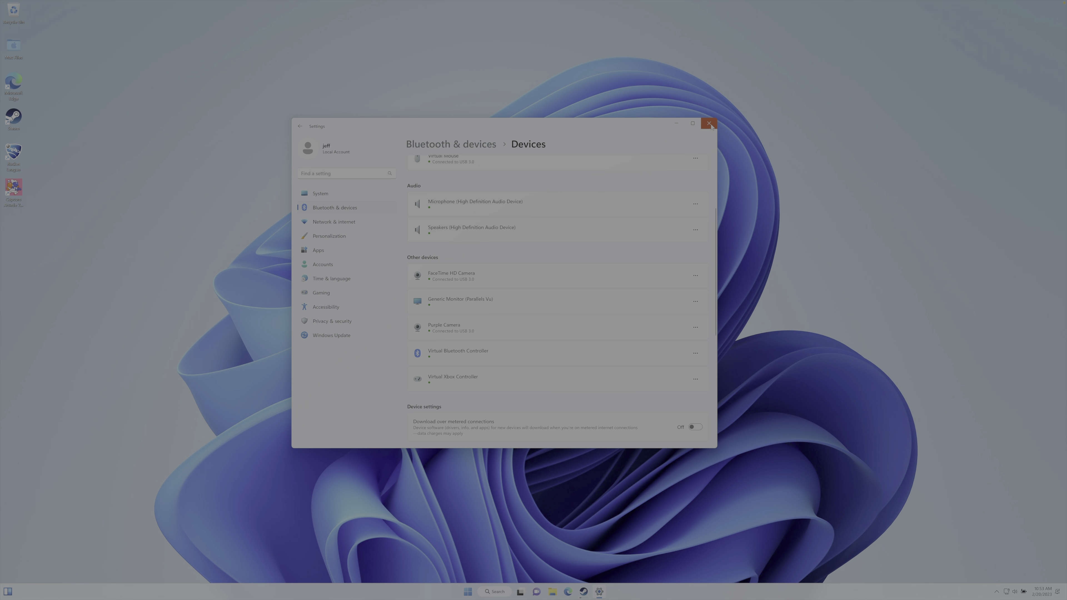
left_click(848, 50)
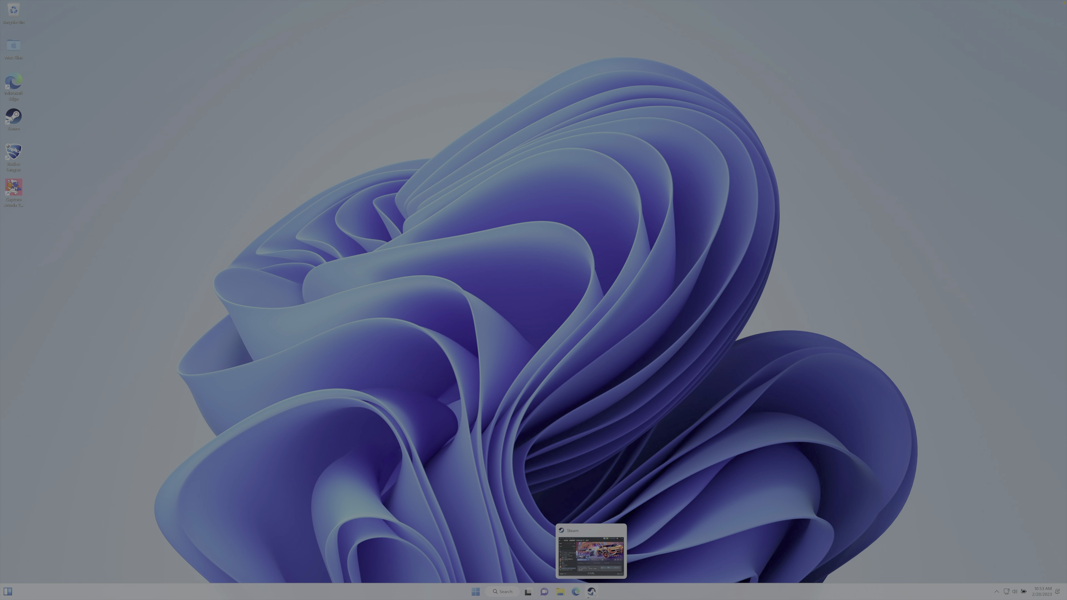
left_click(592, 592)
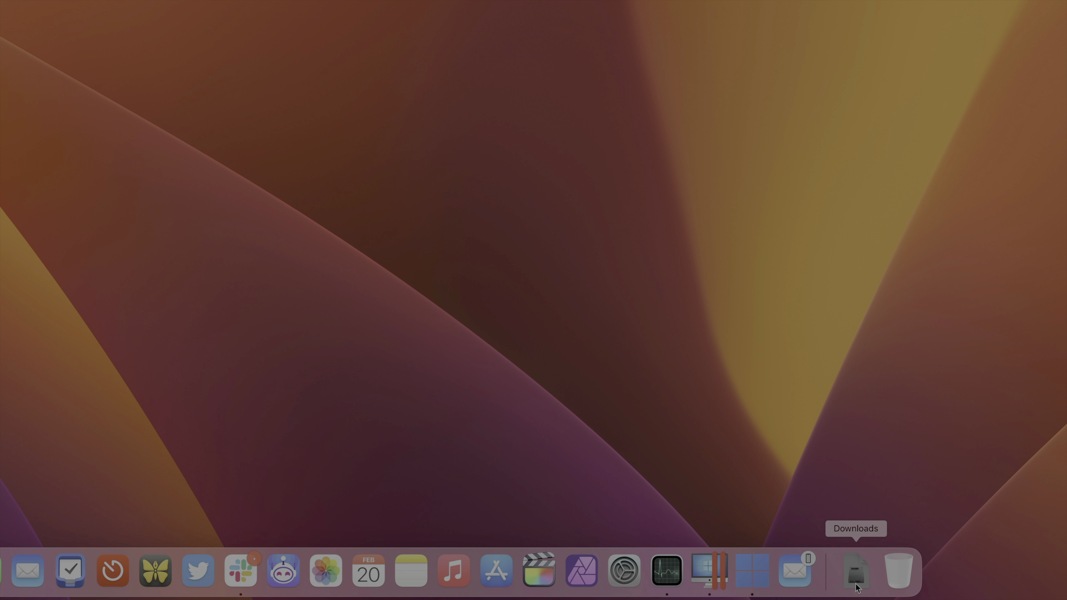
Open the Mac's Downloads folder in Finder and select the Windows 11 ISO file
left_click(857, 584)
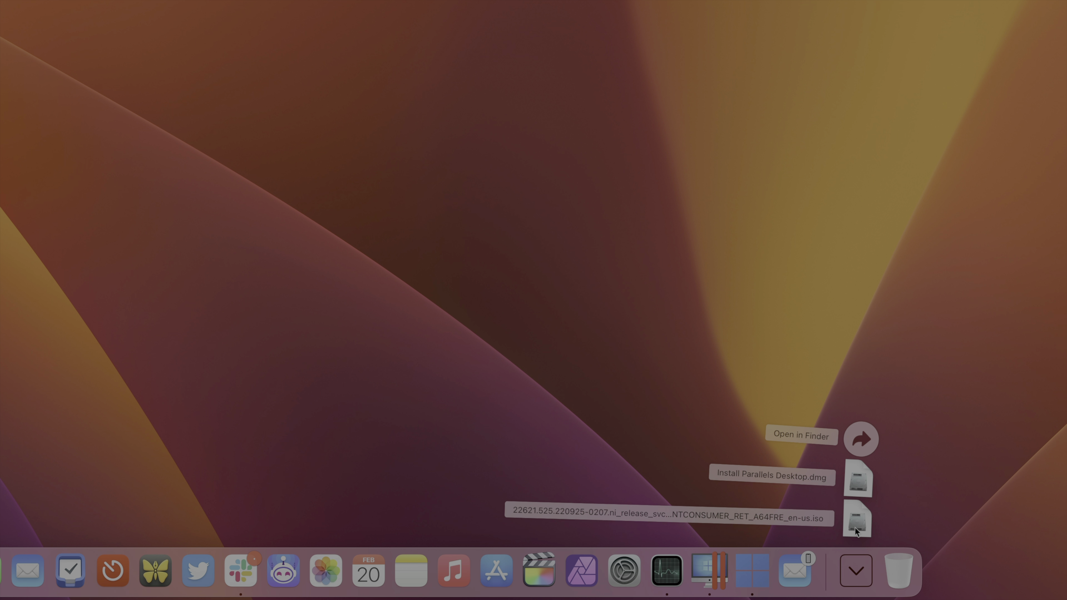
left_click(858, 443)
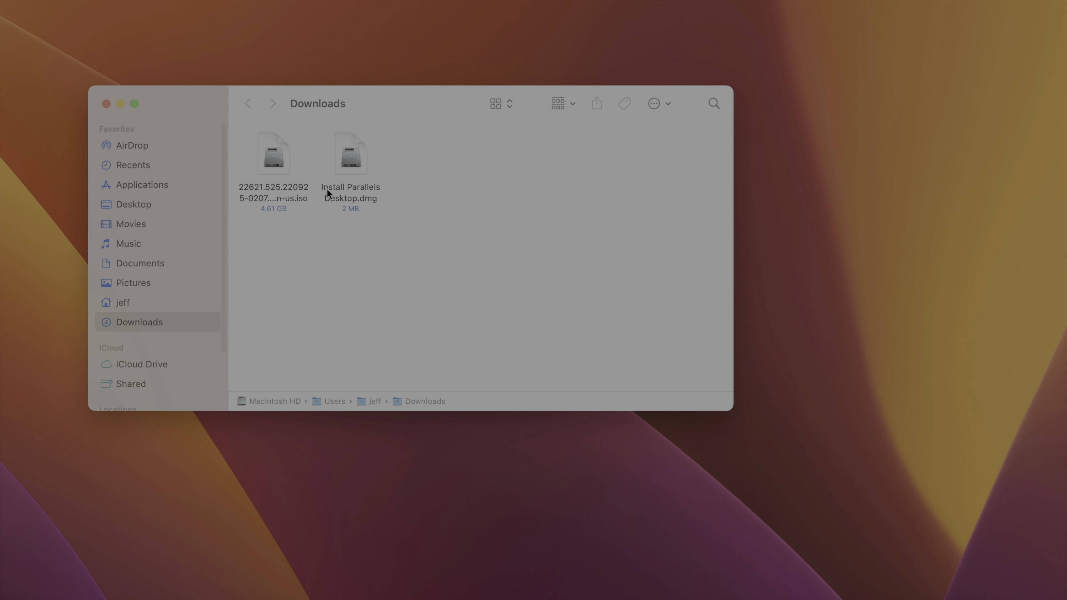
left_click(202, 155)
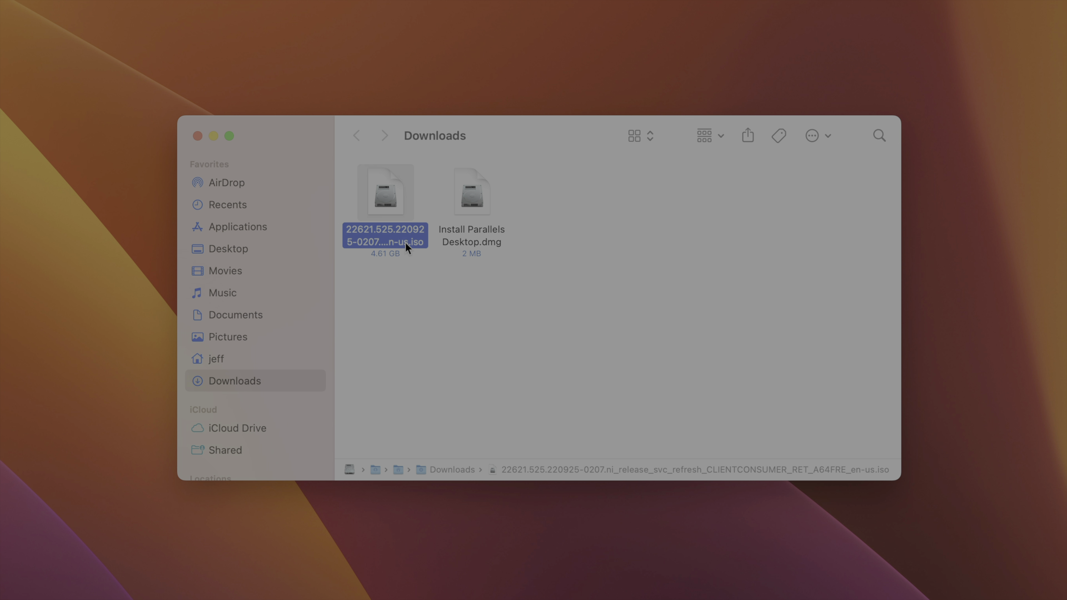
Show the Downloads folder as a list and widen the Name column to read the ISO's file name
left_click(639, 135)
left_click(645, 151)
left_click_drag(579, 174, 802, 182)
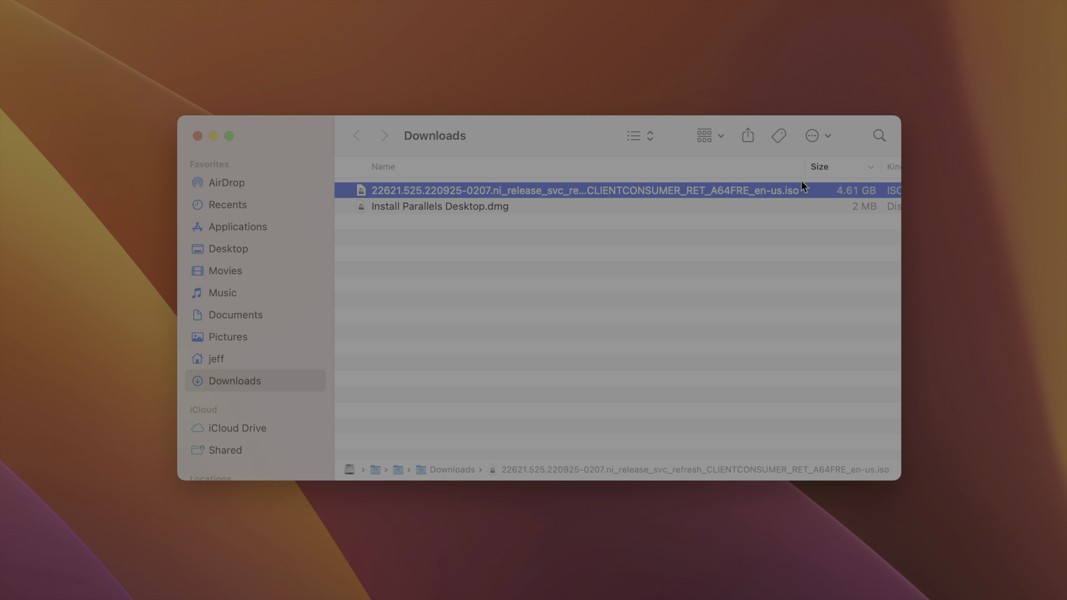
left_click(502, 190)
key("Return")
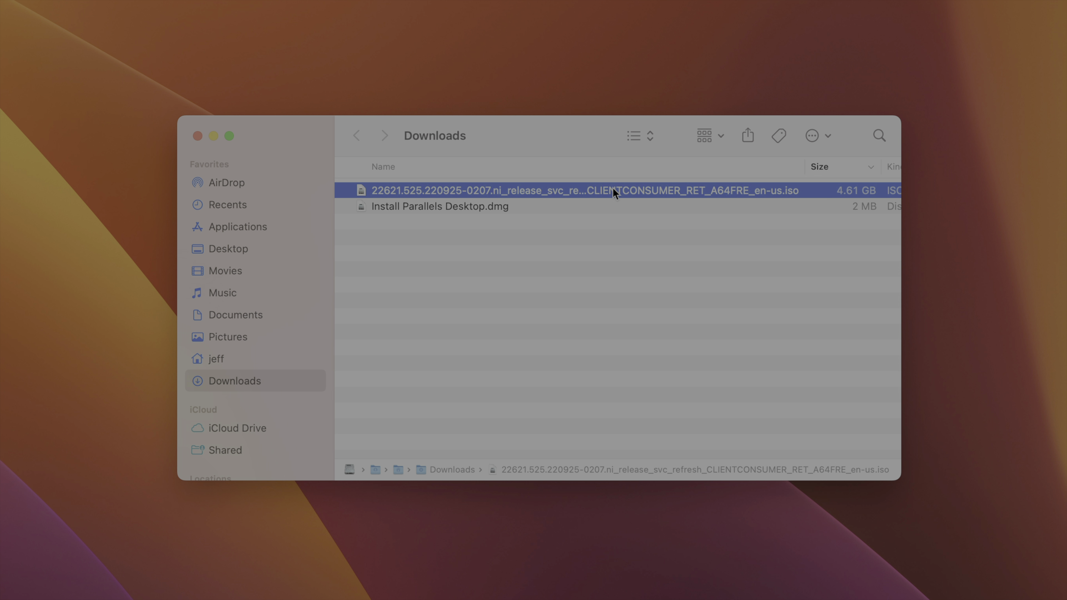